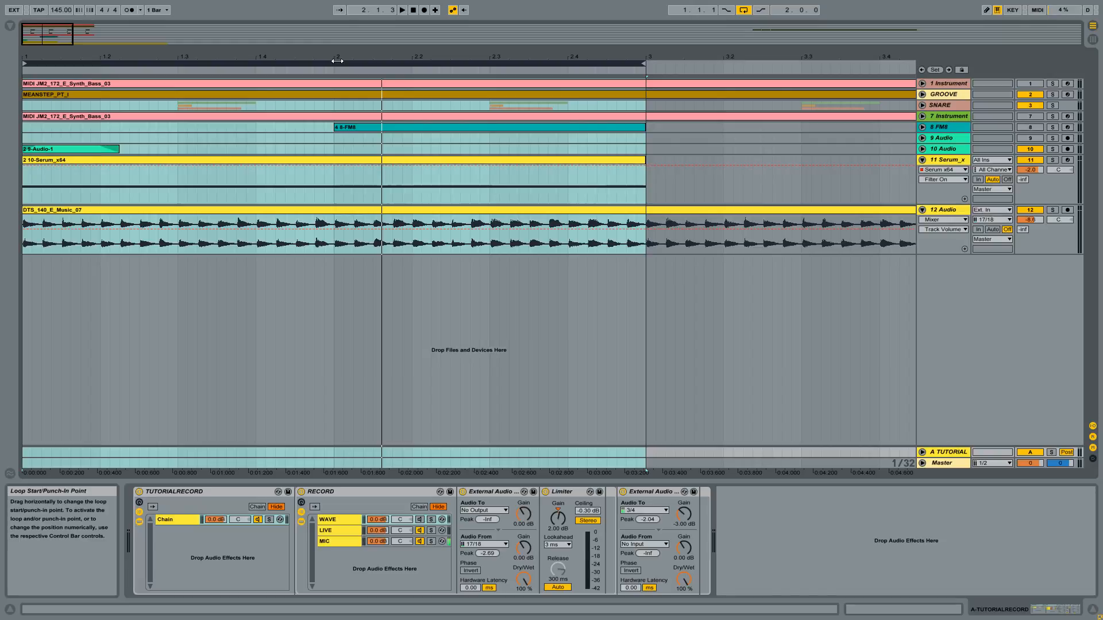
- Play the looped section, then solo the Serum track 11 and audition it on its own
key("space")
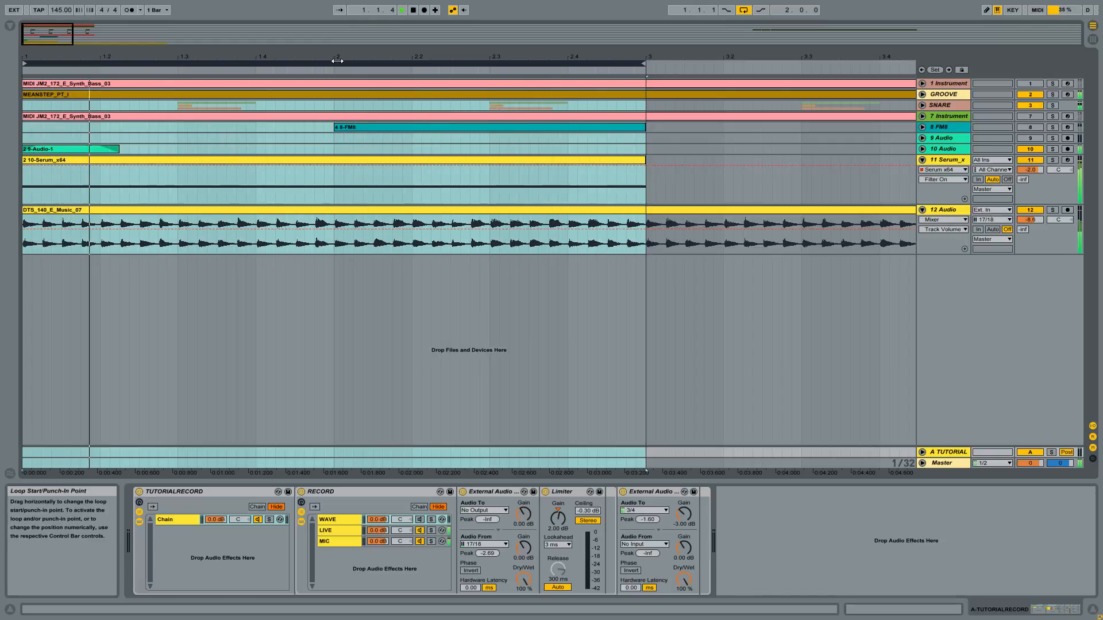
left_click(473, 161)
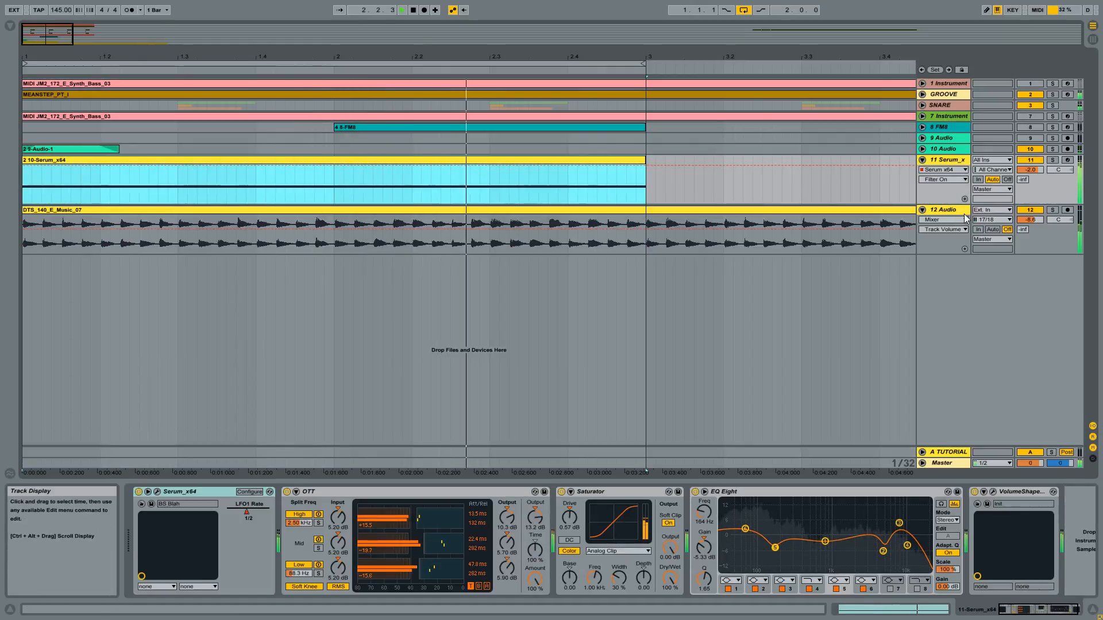
key("space")
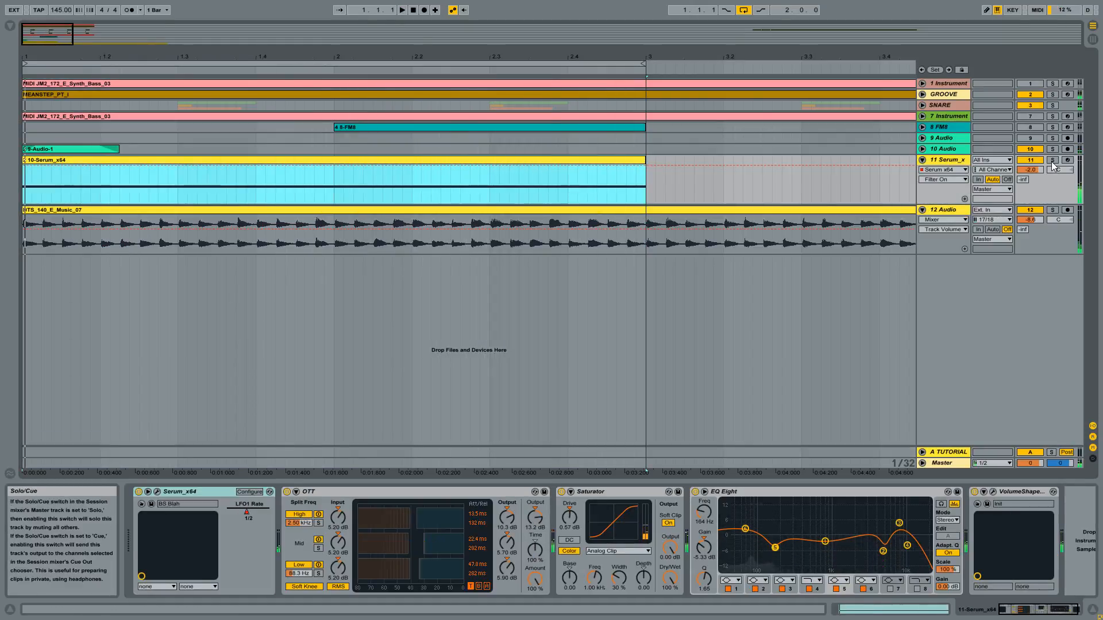
left_click(1053, 161)
key("space")
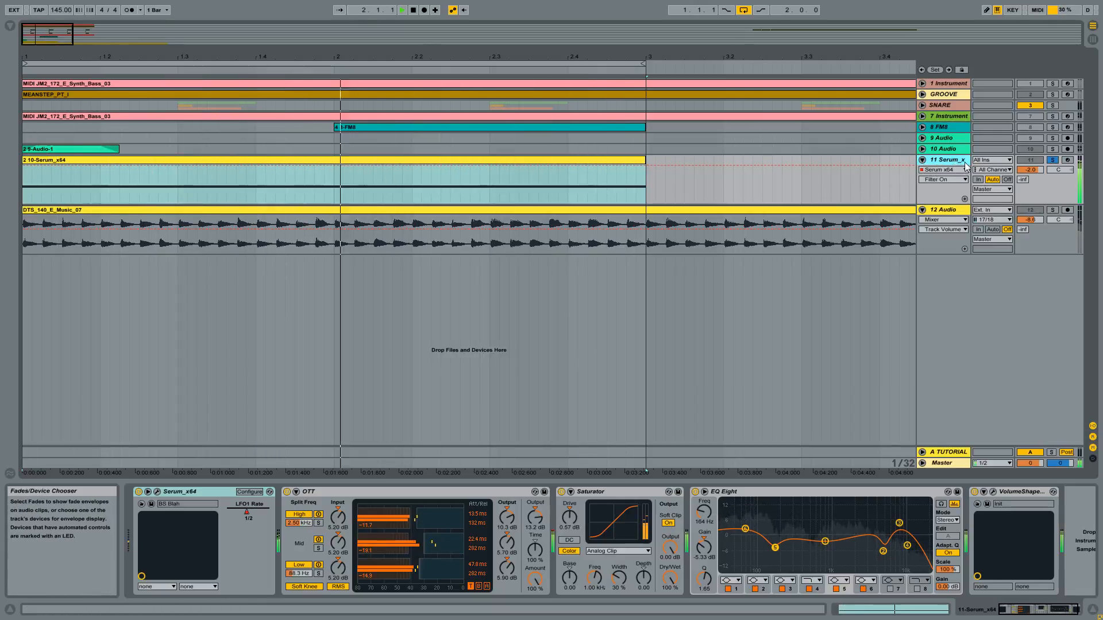
key("space")
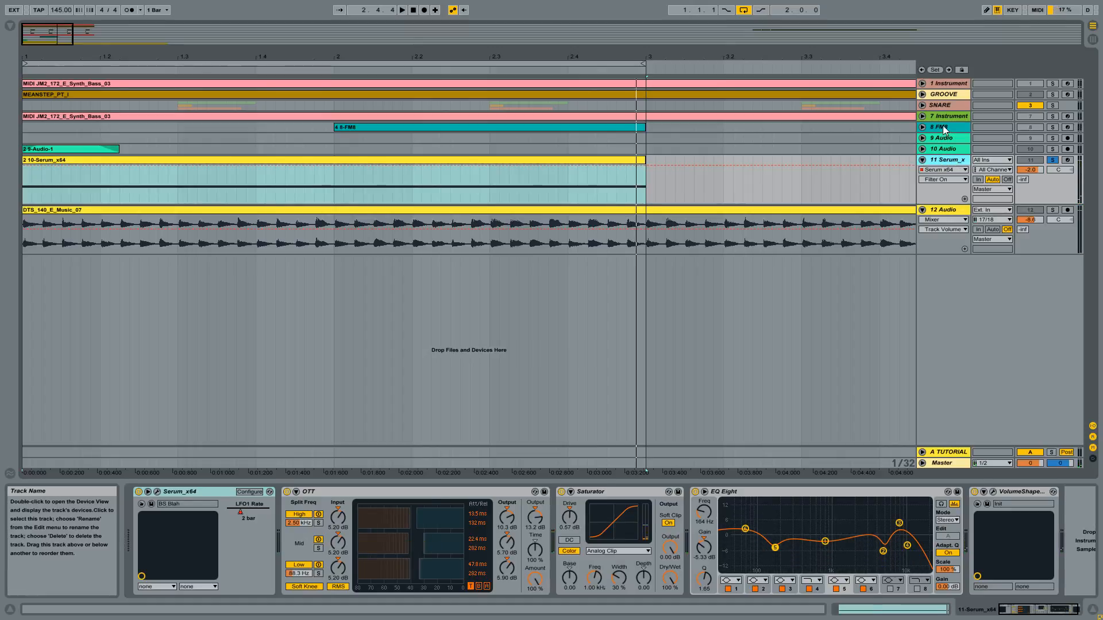
- Solo the 8 FM8 track and unfold it in the arrangement
left_click(943, 127)
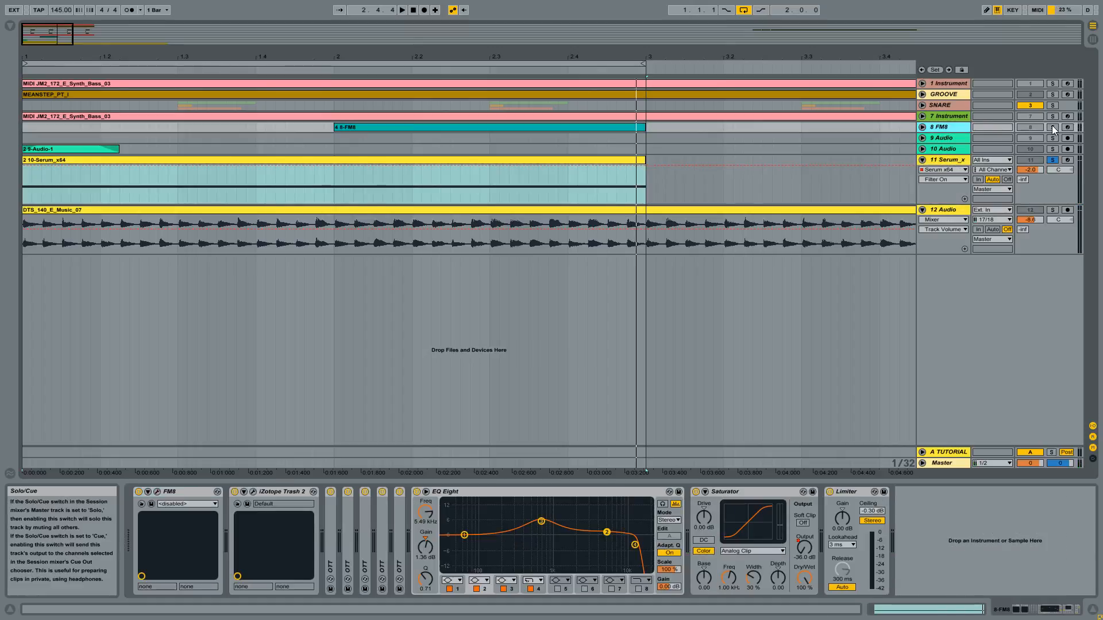
left_click(1053, 127)
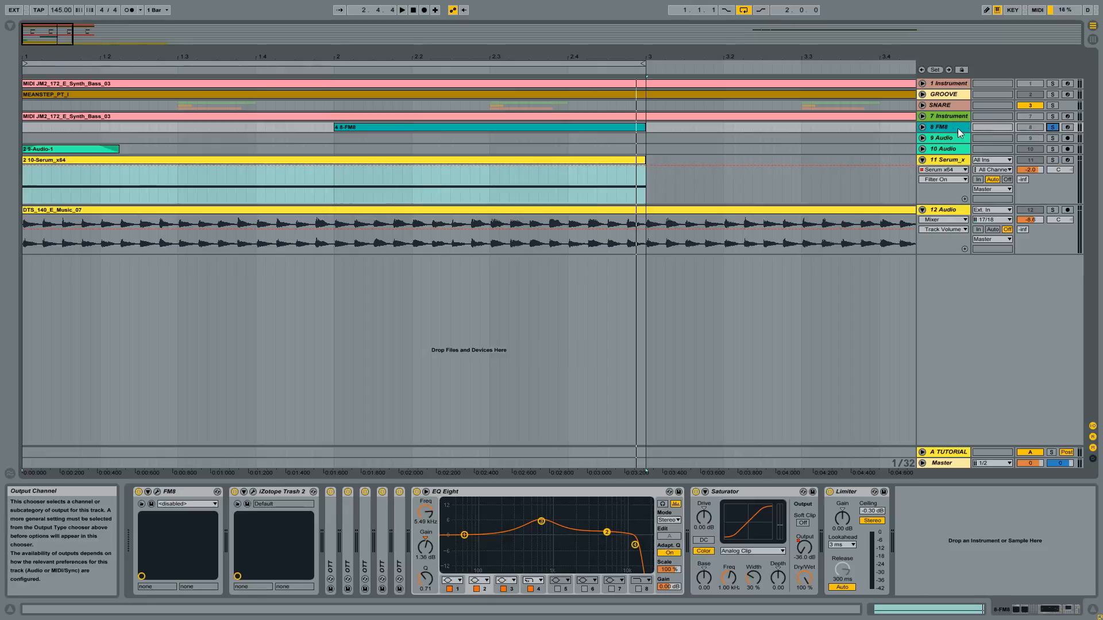
left_click(922, 128)
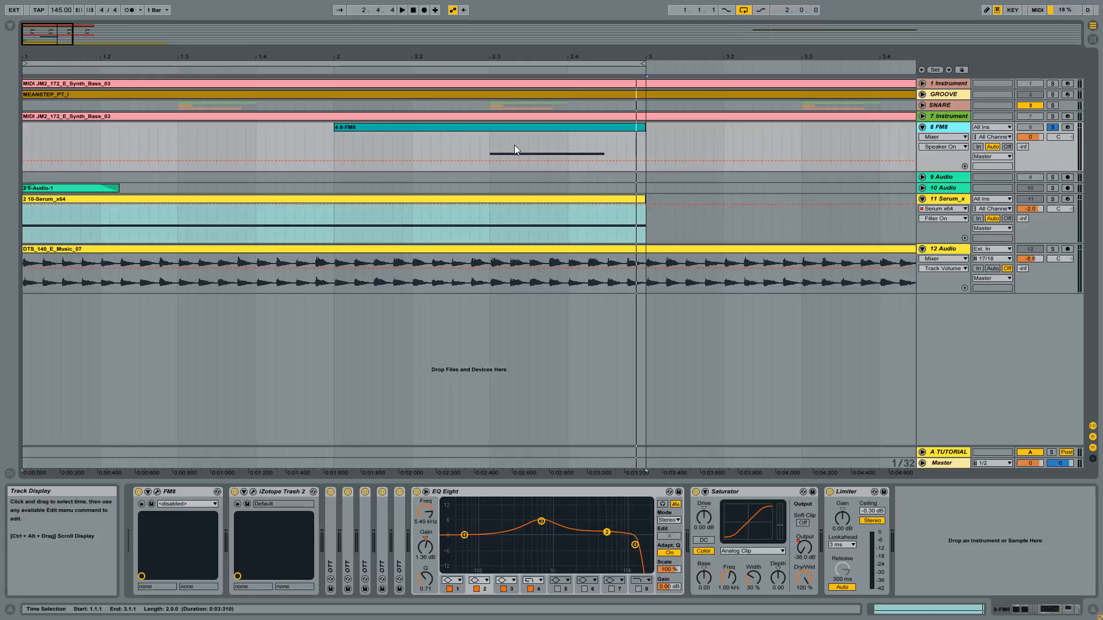
- Play the FM8 clip from position 2.3.1 and arm the track for recording
left_click(489, 145)
key("space")
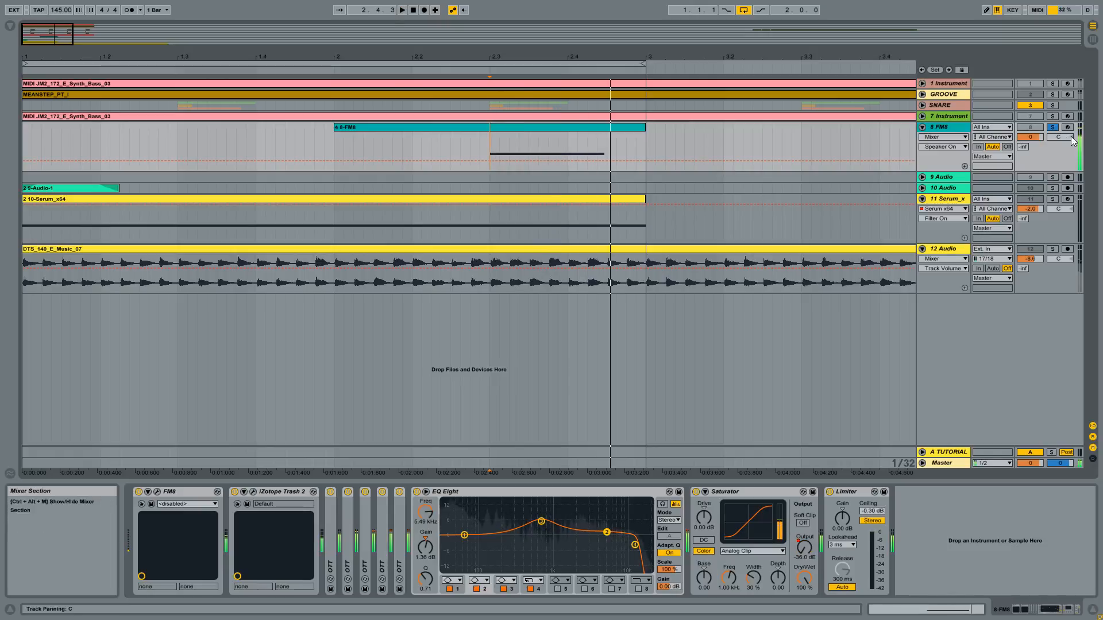
left_click(1067, 128)
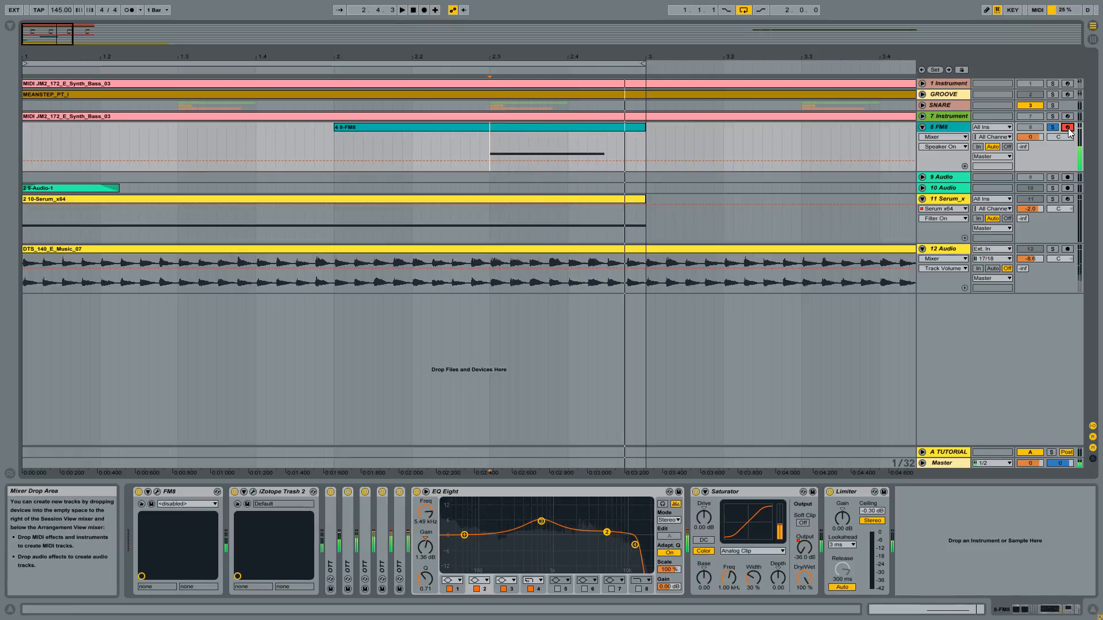
key("space")
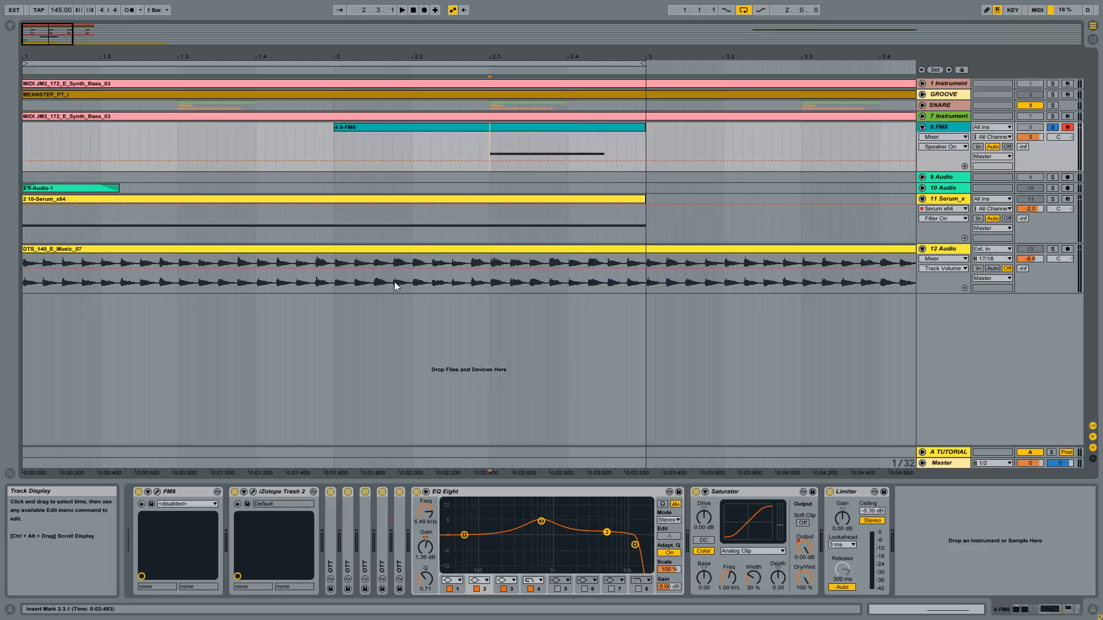
- Open the iZotope Trash 2 plug-in, switch its Convolve module off and on to compare the sound, and close the plug-in window
left_click(285, 493)
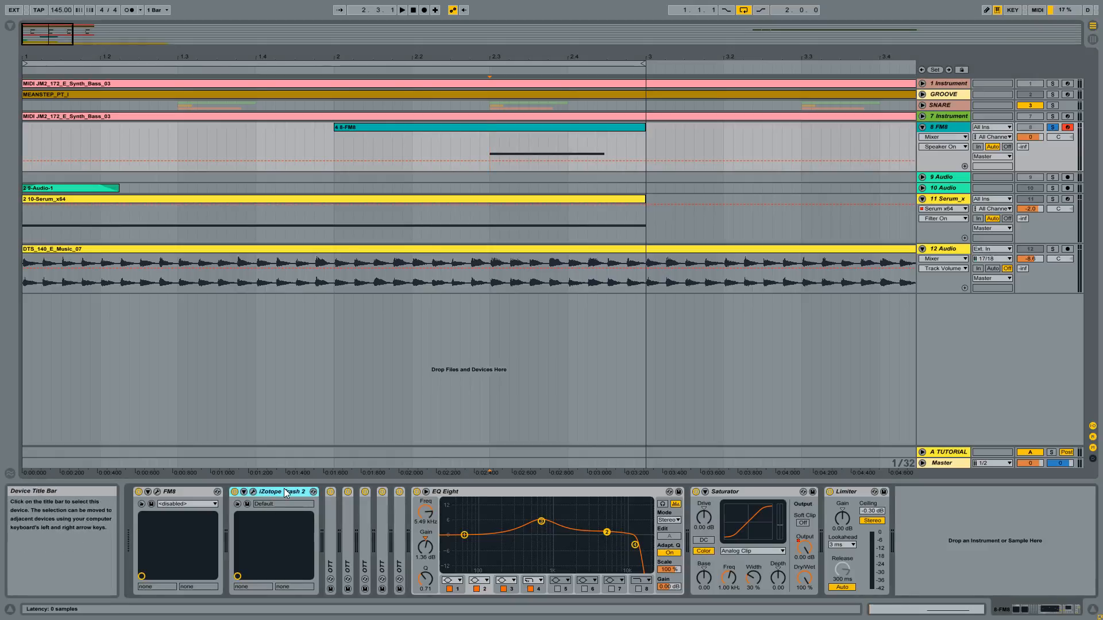
left_click(252, 493)
left_click_drag(764, 37, 651, 55)
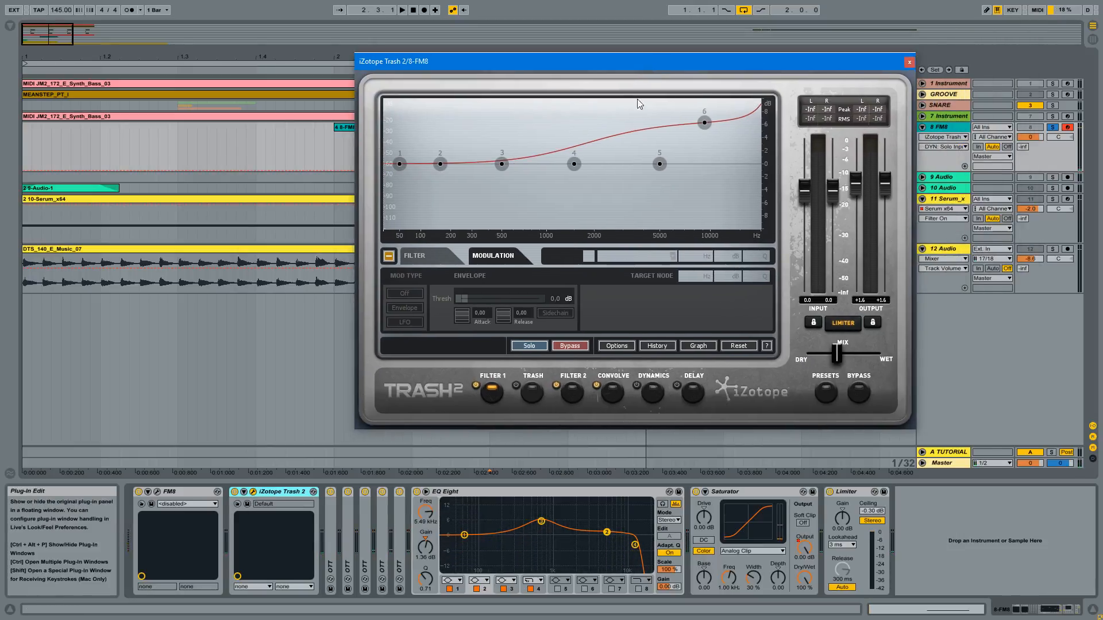
left_click(596, 384)
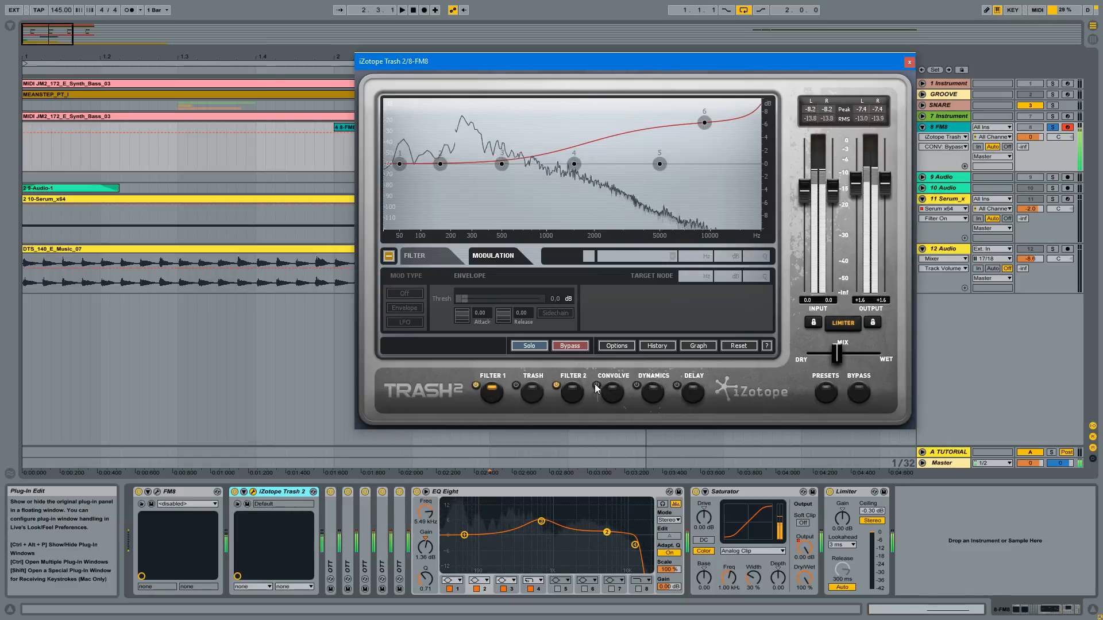
left_click(596, 384)
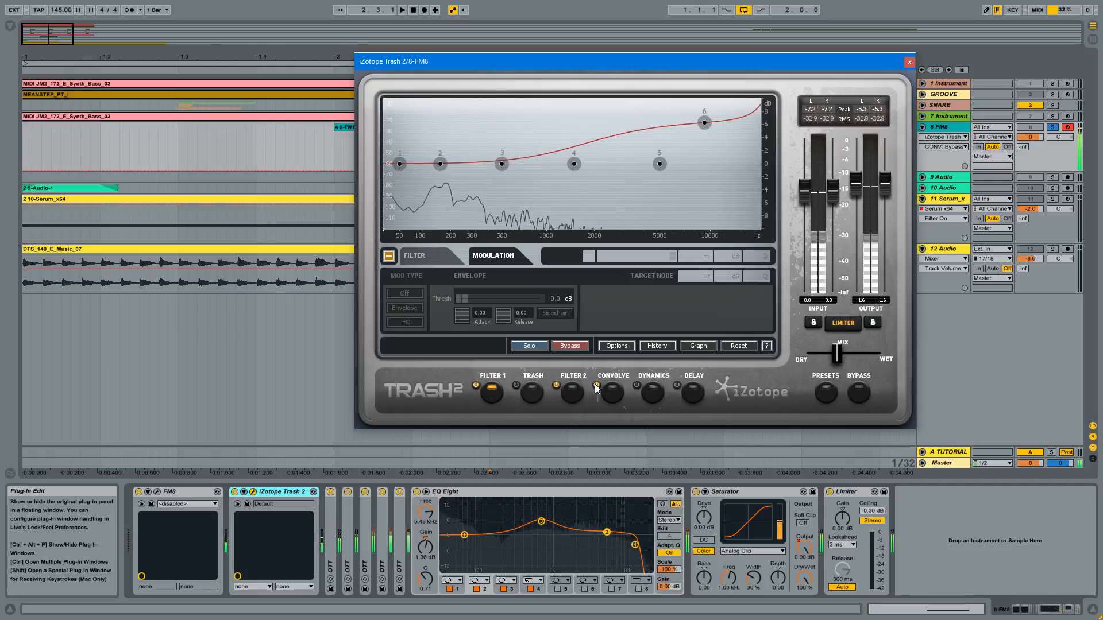
left_click(909, 62)
- Open the FM8 synth window and examine the settings of operators C, D, E, F and filter Z in the FM matrix
left_click(194, 492)
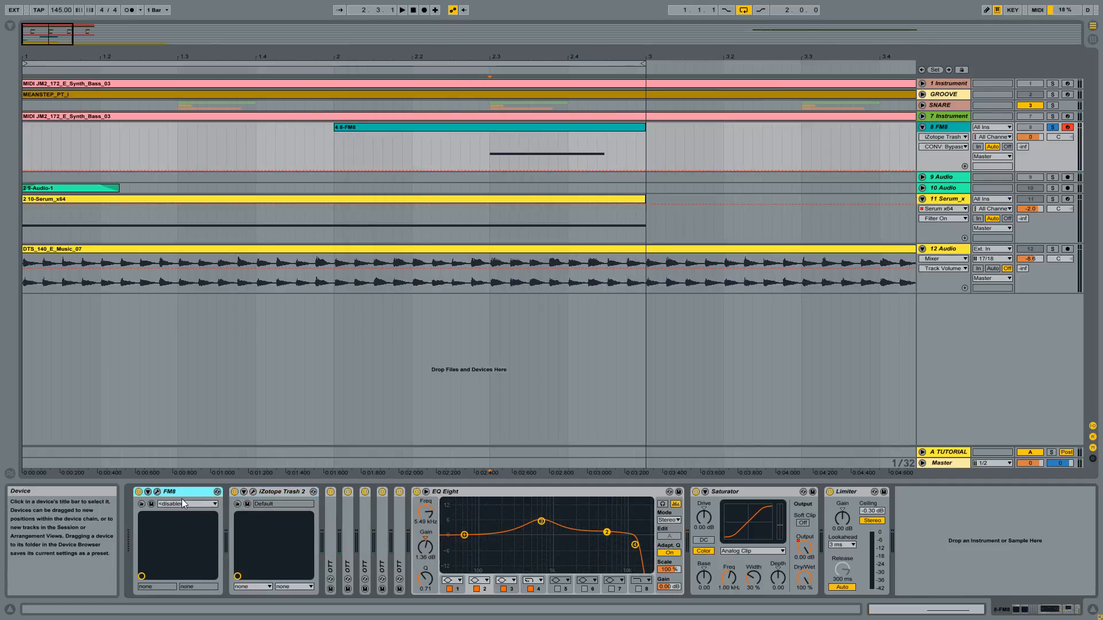
left_click(158, 492)
left_click_drag(820, 143, 580, 120)
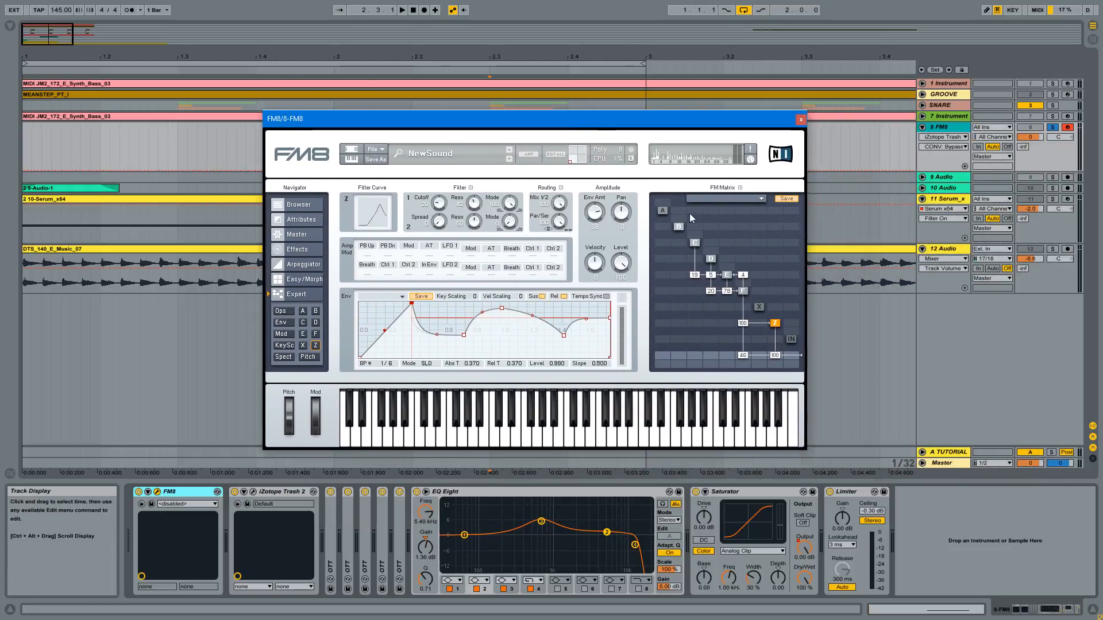
left_click(694, 245)
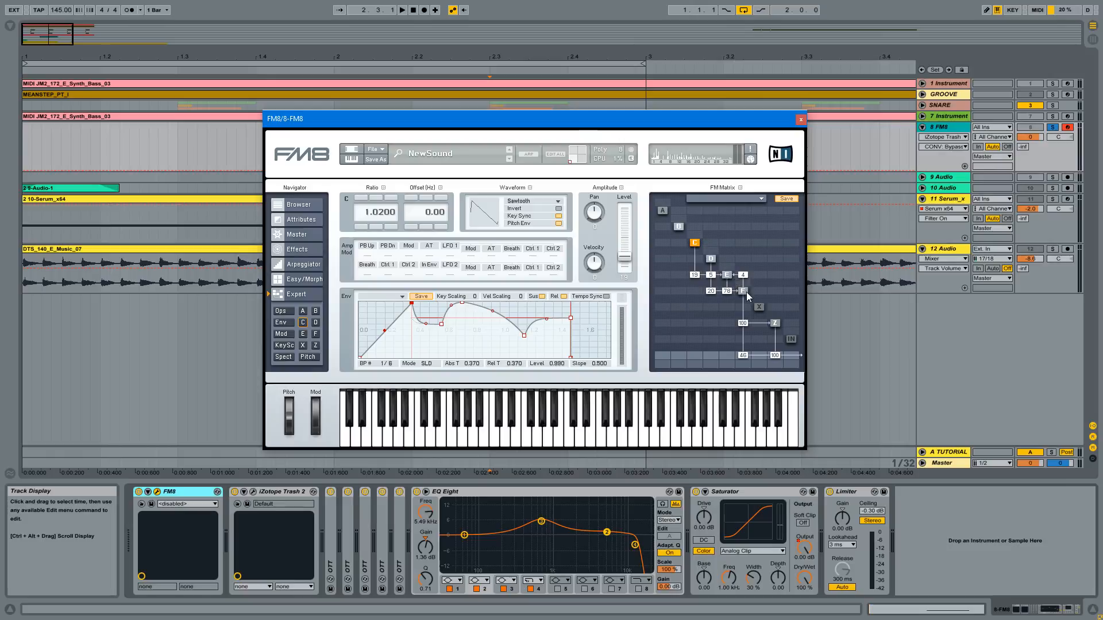
left_click(775, 323)
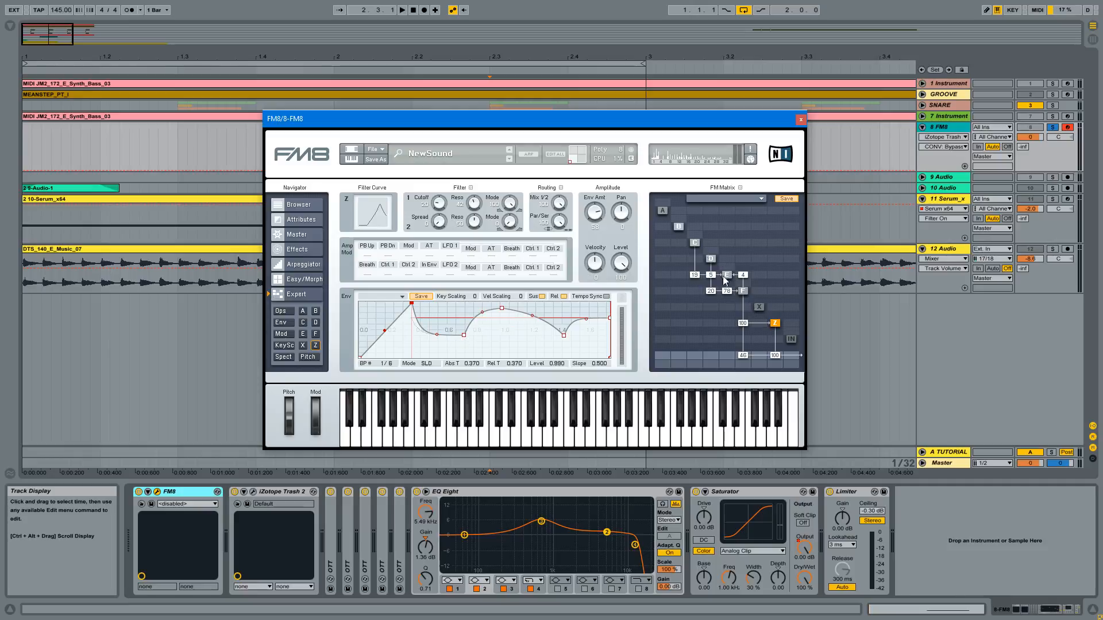
left_click(743, 291)
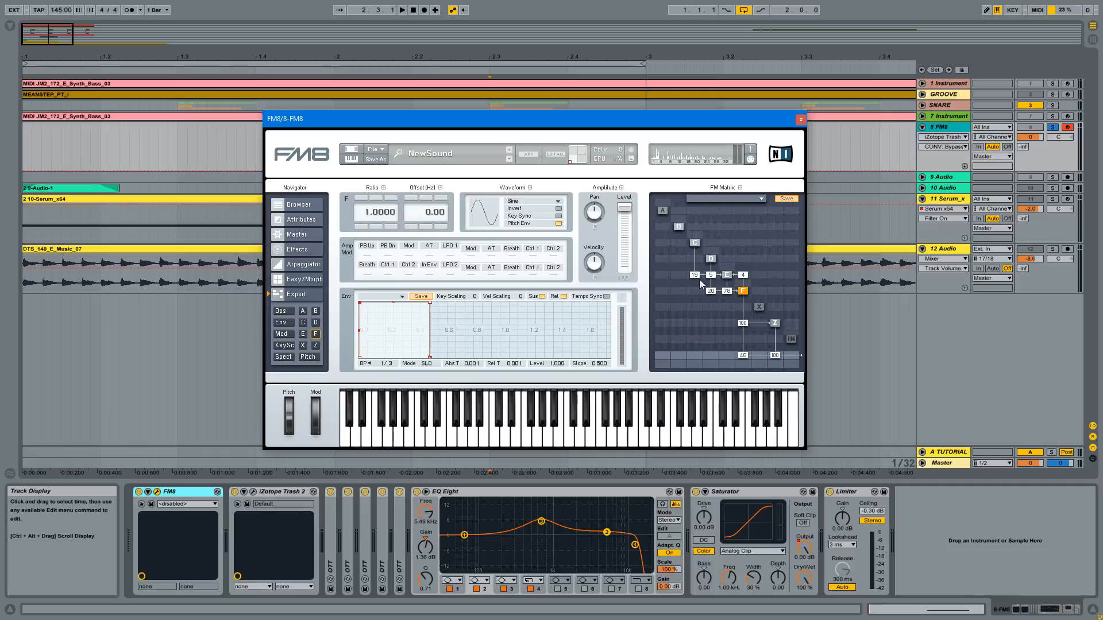
left_click(727, 275)
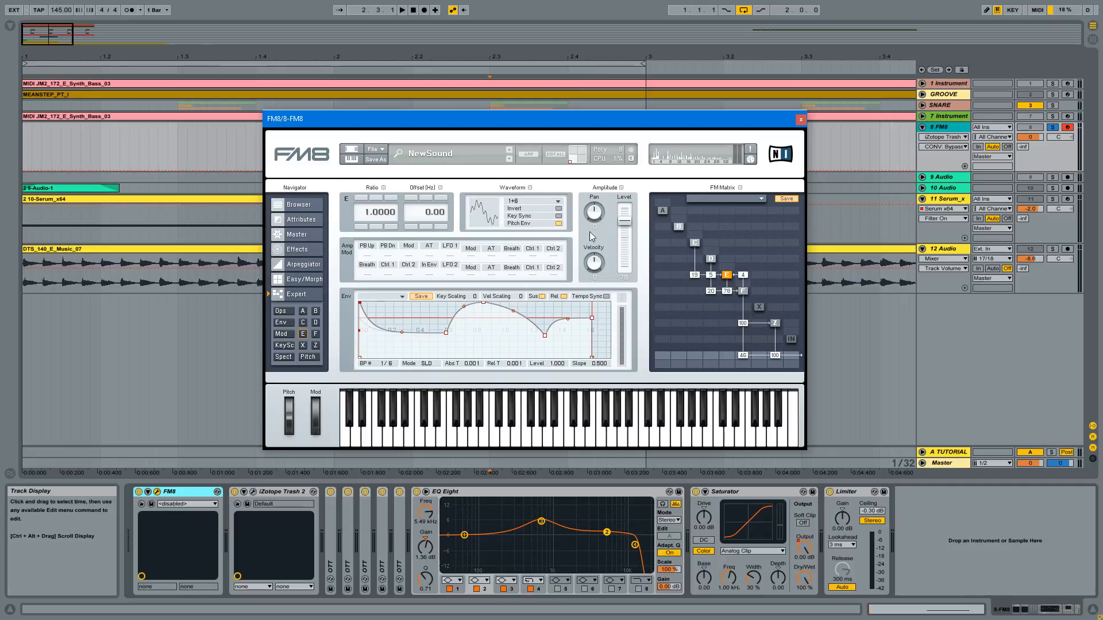
left_click(711, 259)
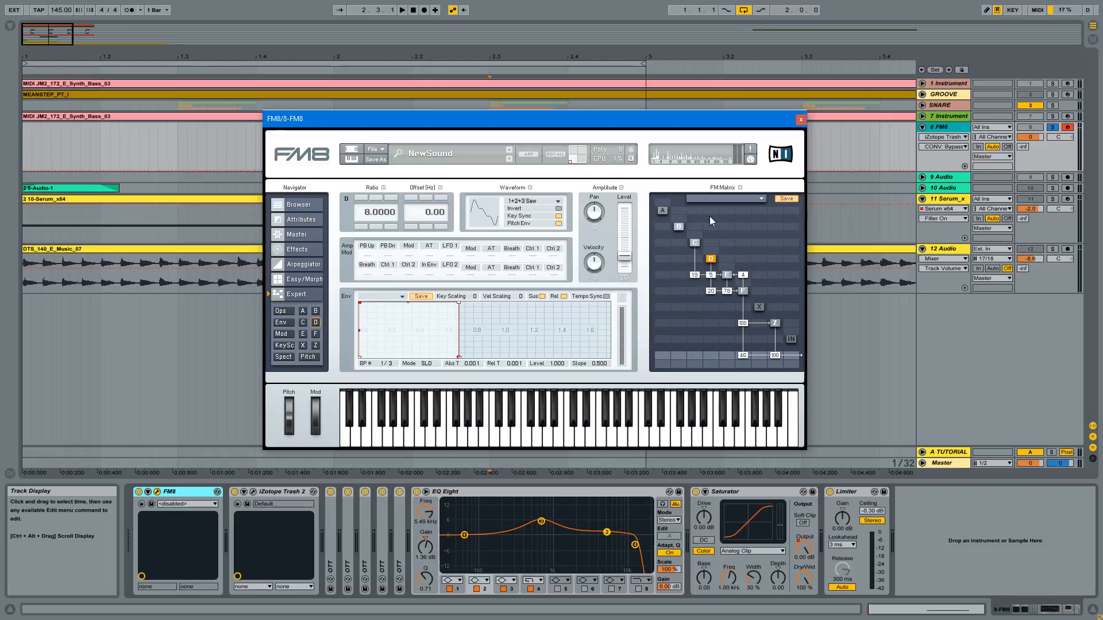
left_click(695, 241)
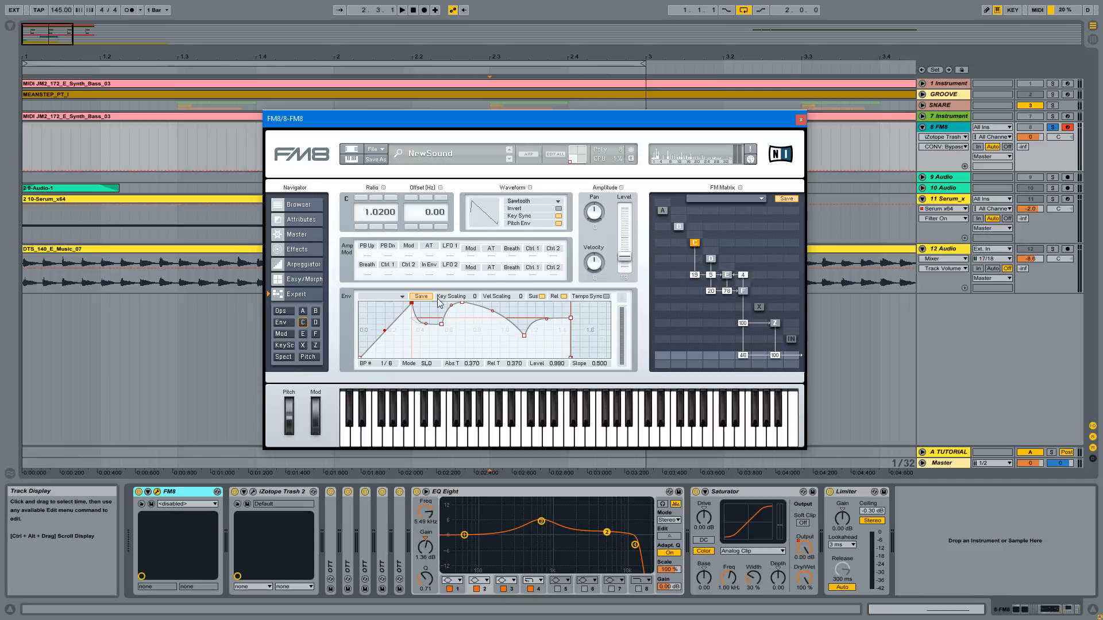
- Compare the waveforms, ratios and envelopes of operators C, D, E and F, ending on filter Z
left_click(711, 259)
left_click(727, 276)
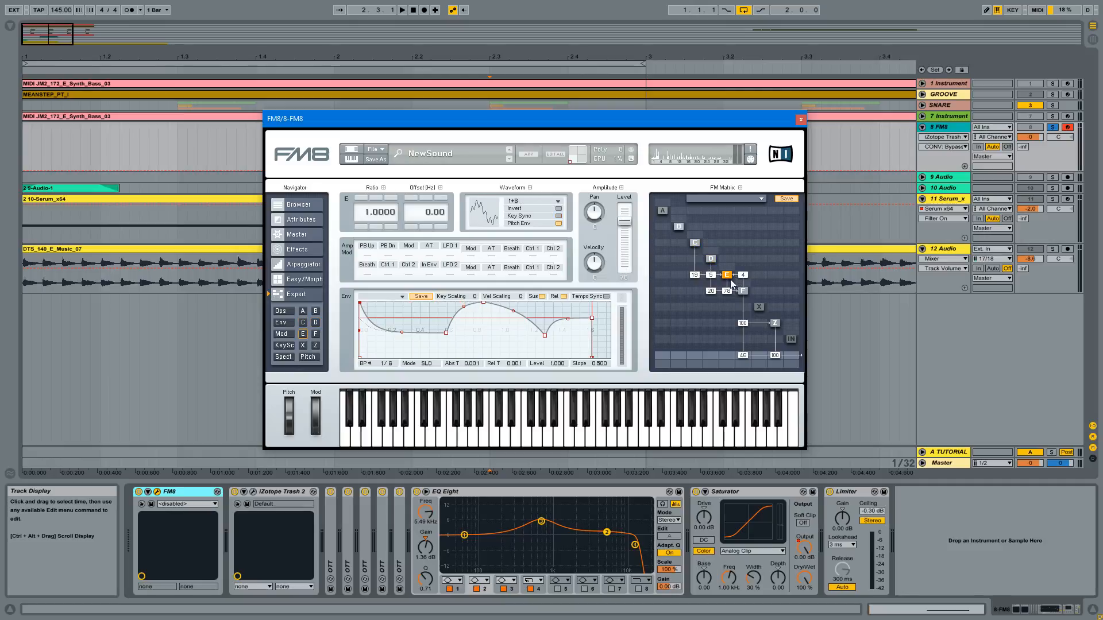
left_click(711, 260)
left_click(695, 242)
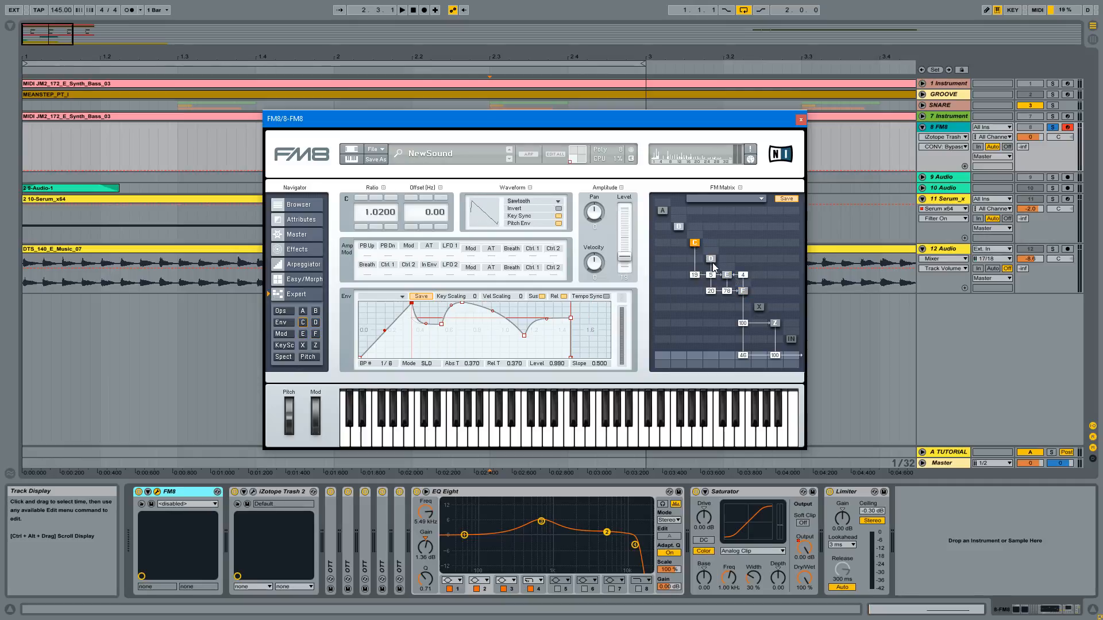
left_click(713, 262)
left_click(694, 245)
left_click(727, 278)
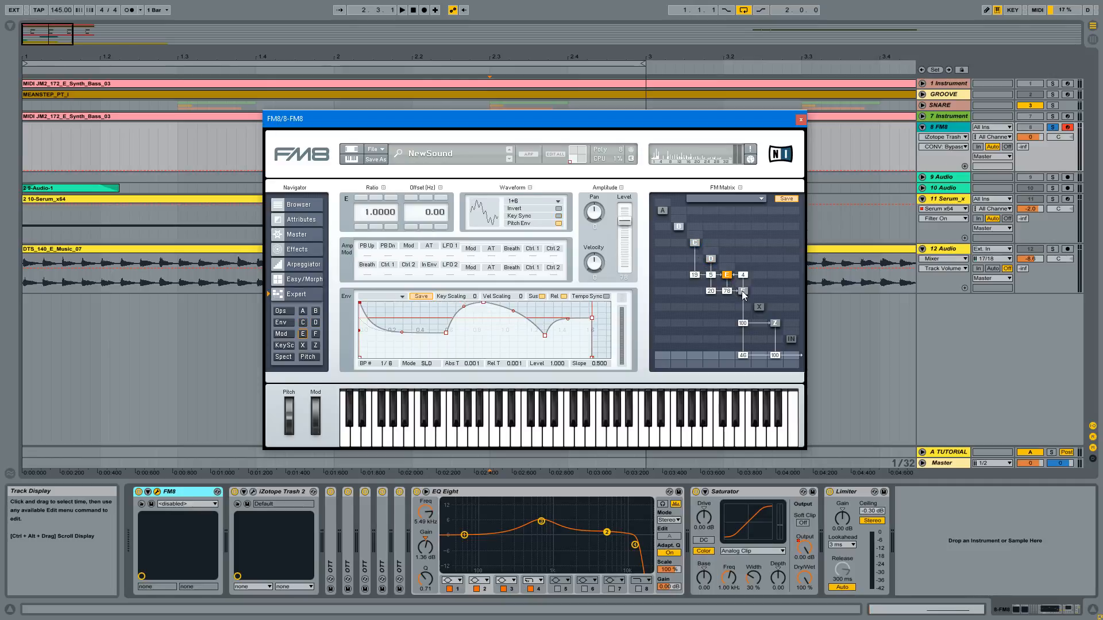
left_click(743, 291)
left_click(728, 276)
left_click(712, 259)
left_click(698, 244)
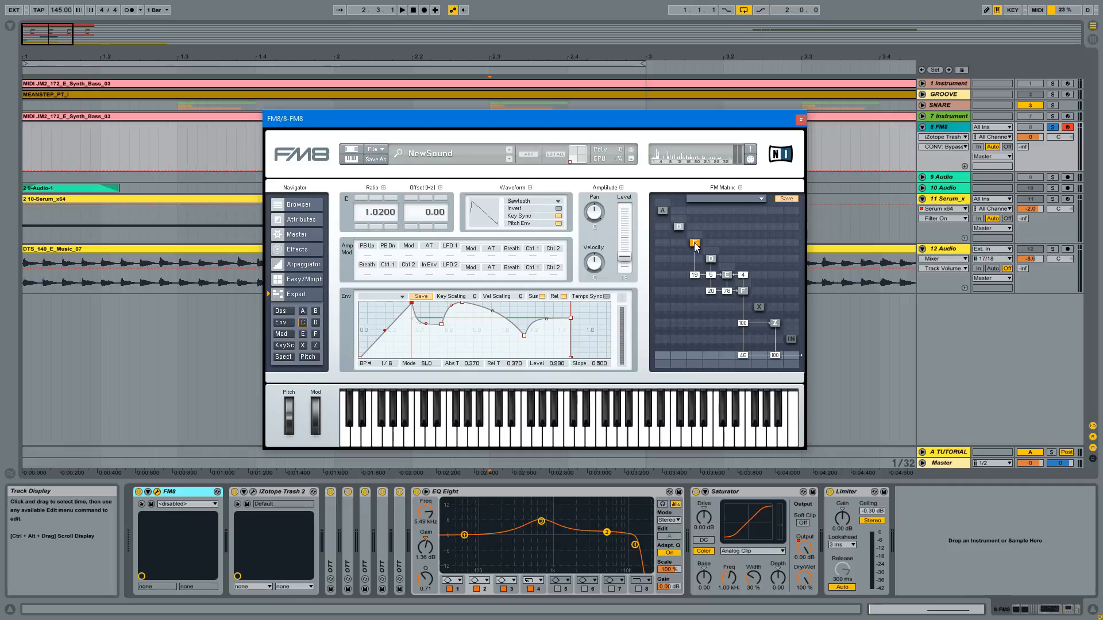
left_click(776, 324)
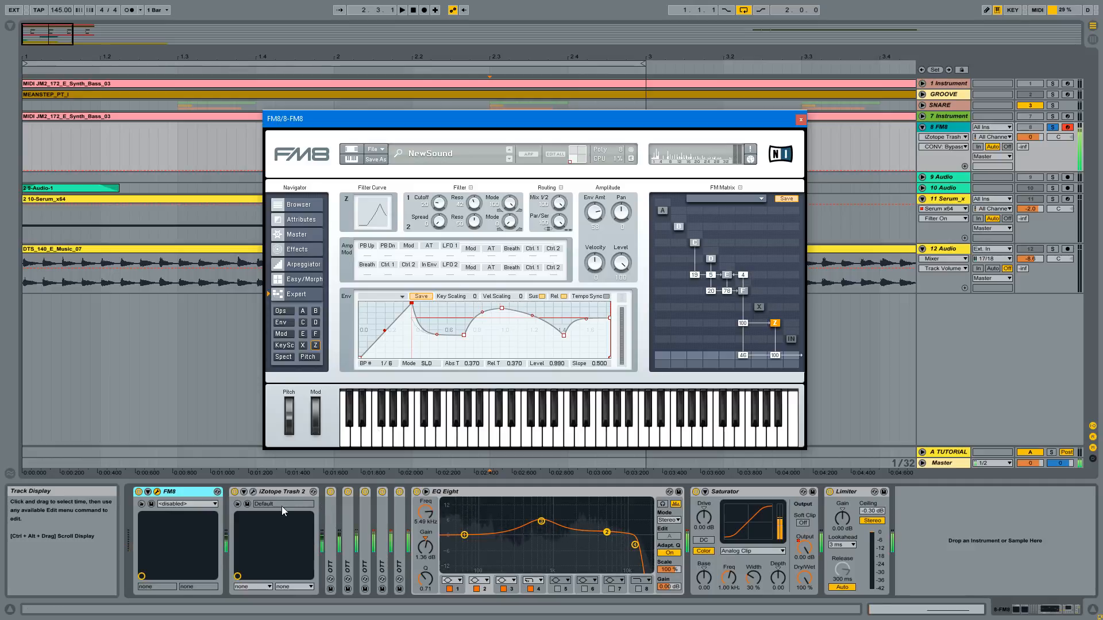
- Deactivate Trash 2, the collapsed OTT devices, Saturator and Limiter on the FM8 track, and fold up EQ Eight
left_click(235, 492)
left_click(331, 492)
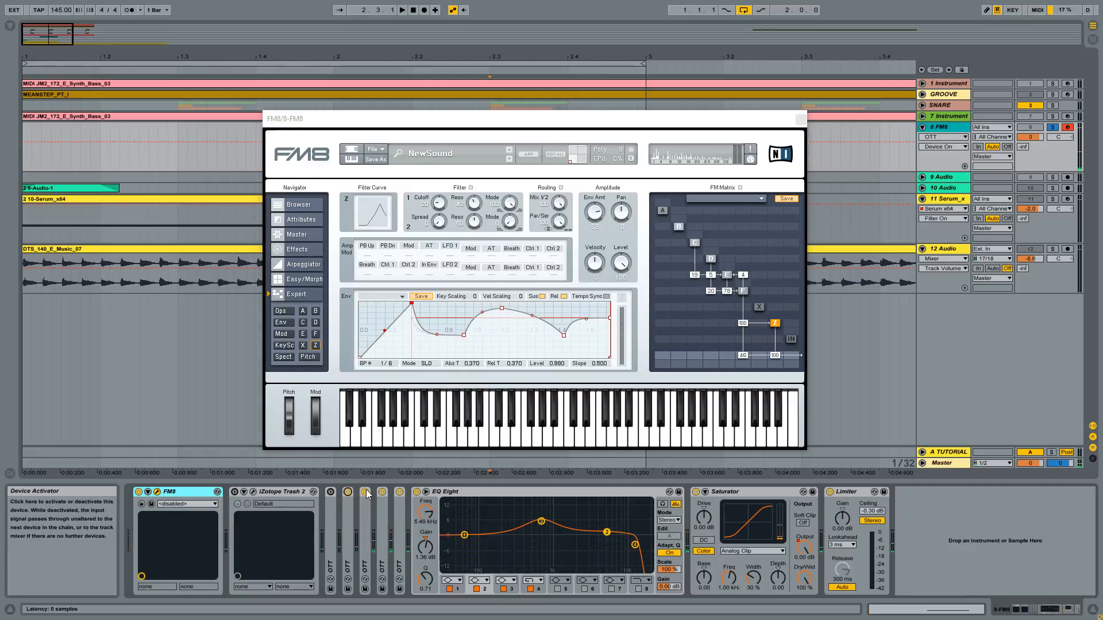
left_click(365, 491)
left_click(382, 491)
left_click(399, 492)
left_click(347, 491)
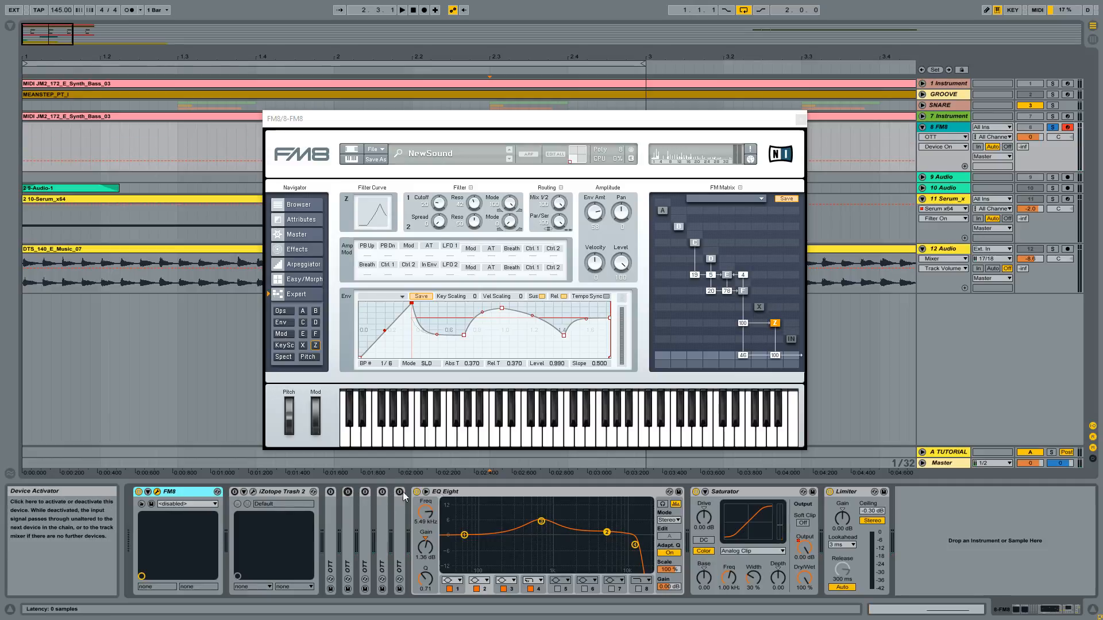
double_click(459, 492)
left_click(434, 491)
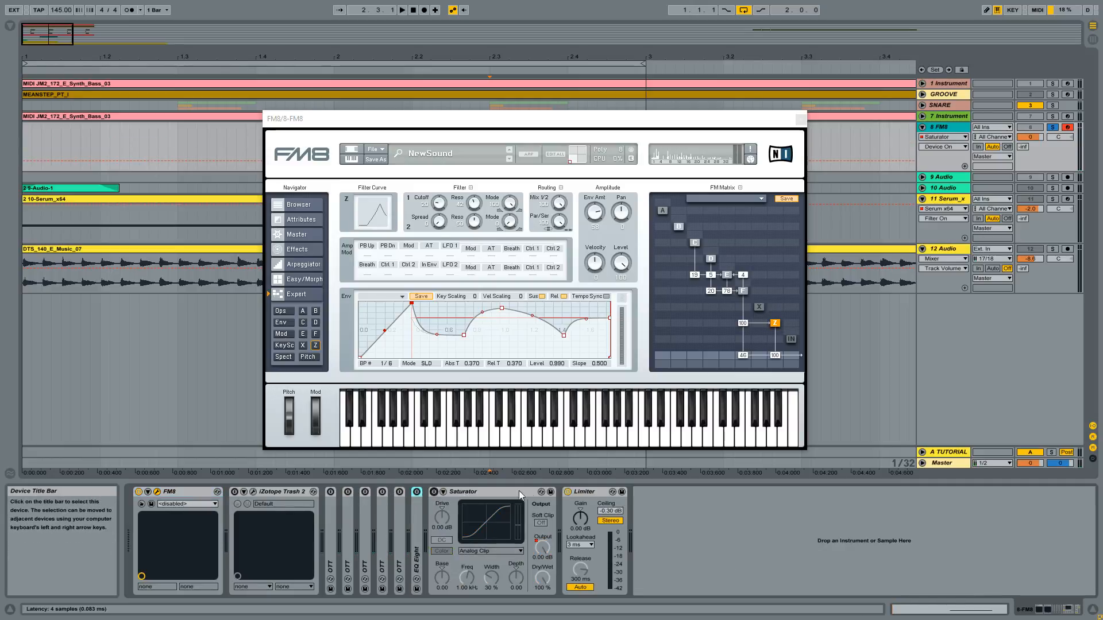
left_click(568, 492)
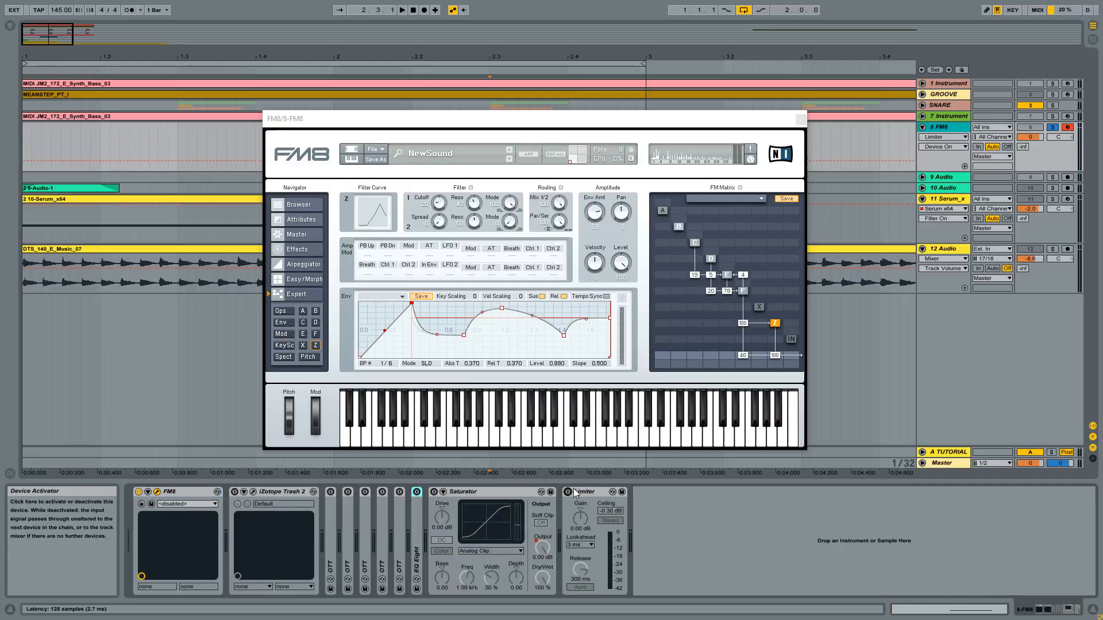
- Audition the FM8 patch with its effects bypassed, switching Trash 2 on and off to compare the sound
left_click(559, 444)
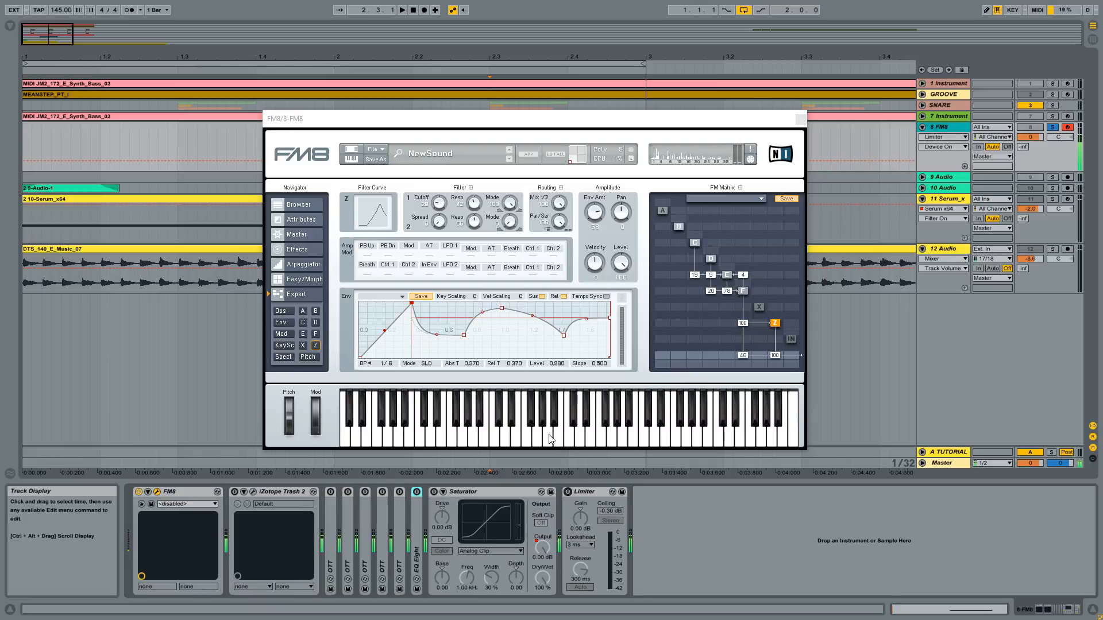
left_click(550, 439)
left_click(235, 492)
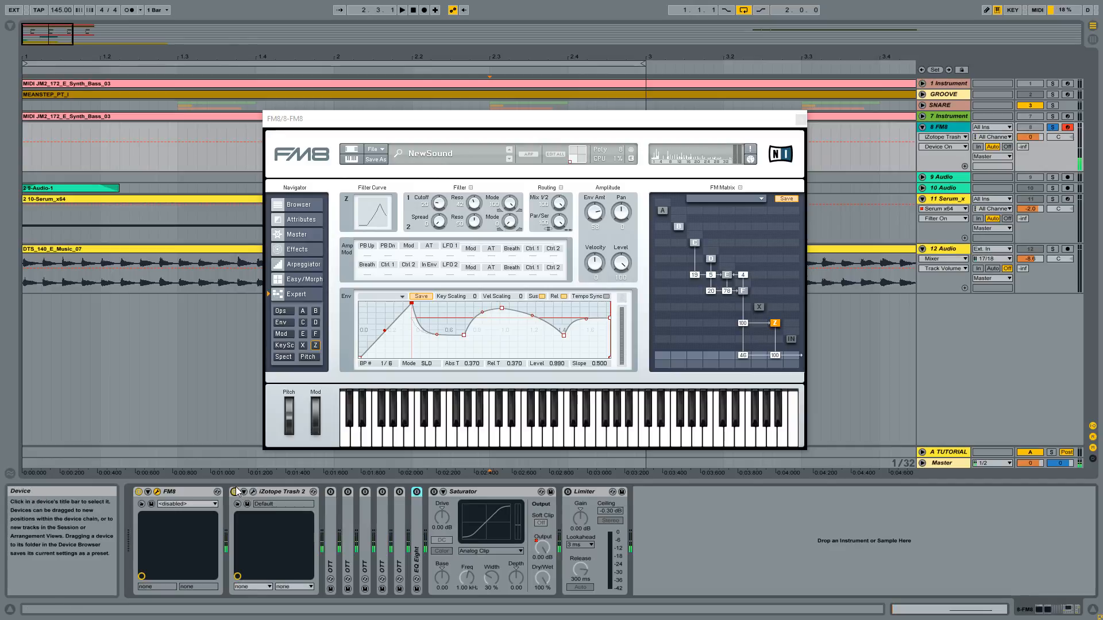
left_click(236, 493)
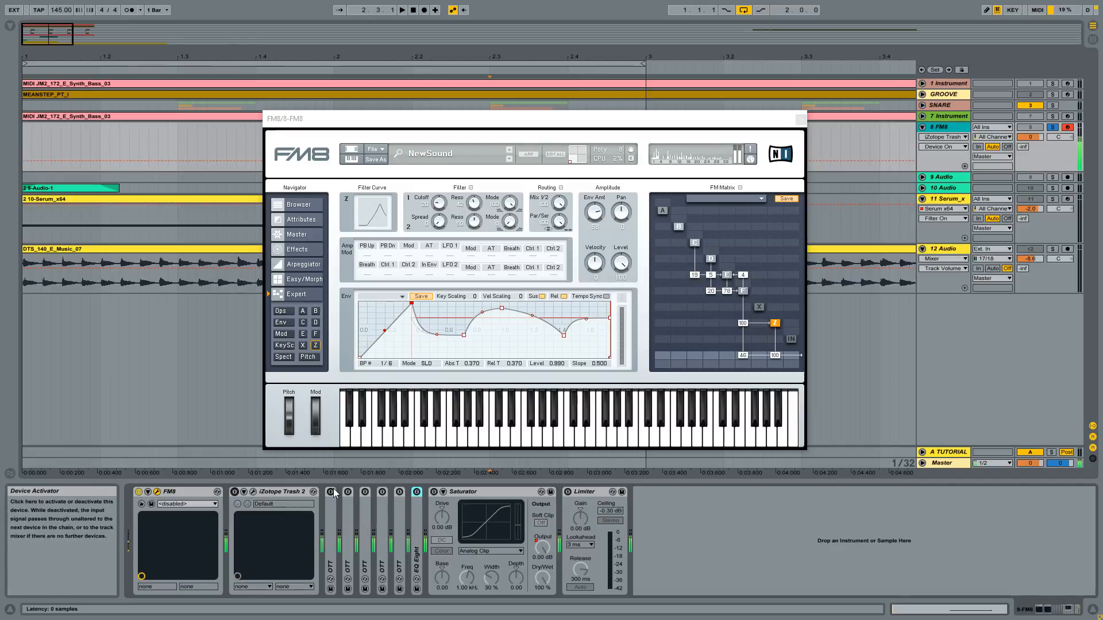
- Activate the five OTT devices on the FM8 track in turn, and switch EQ Eight briefly on and off
left_click(331, 492)
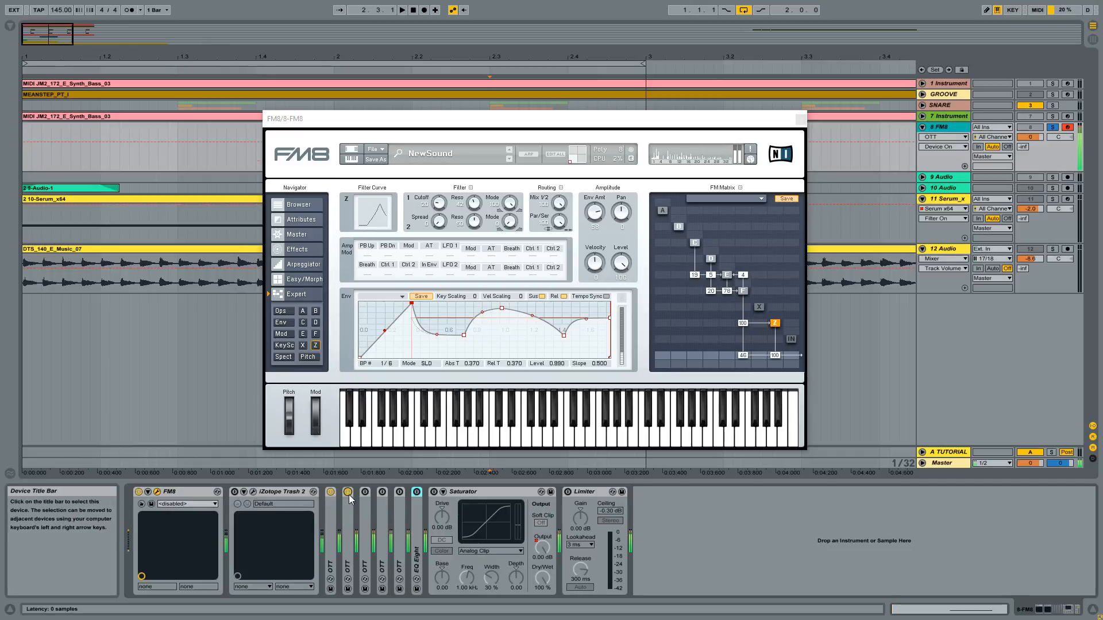
left_click(348, 493)
left_click(366, 493)
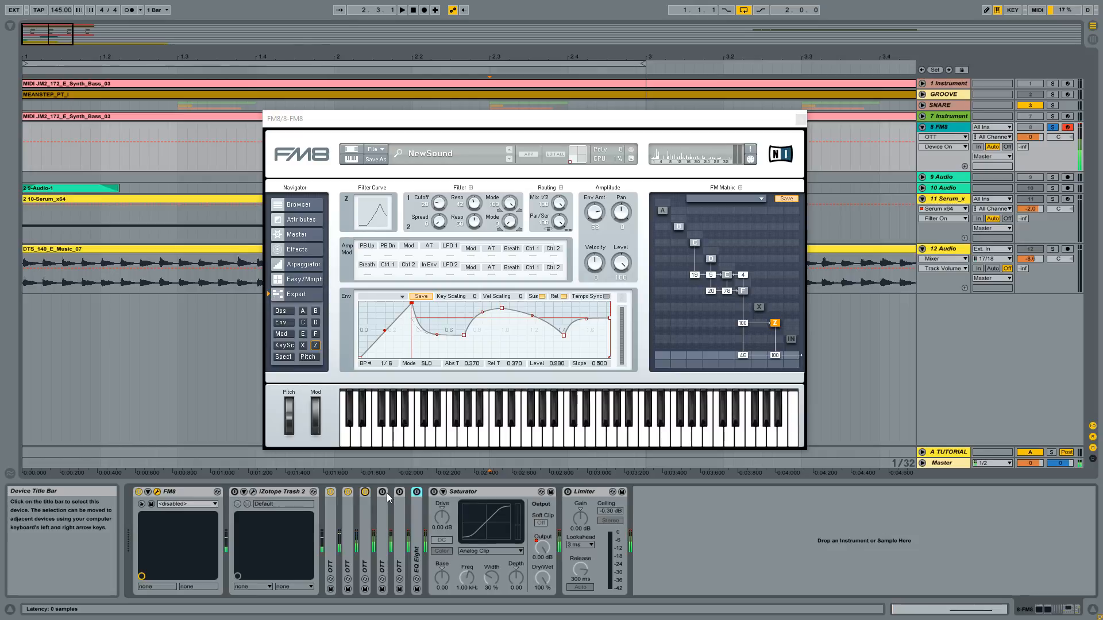
left_click(382, 494)
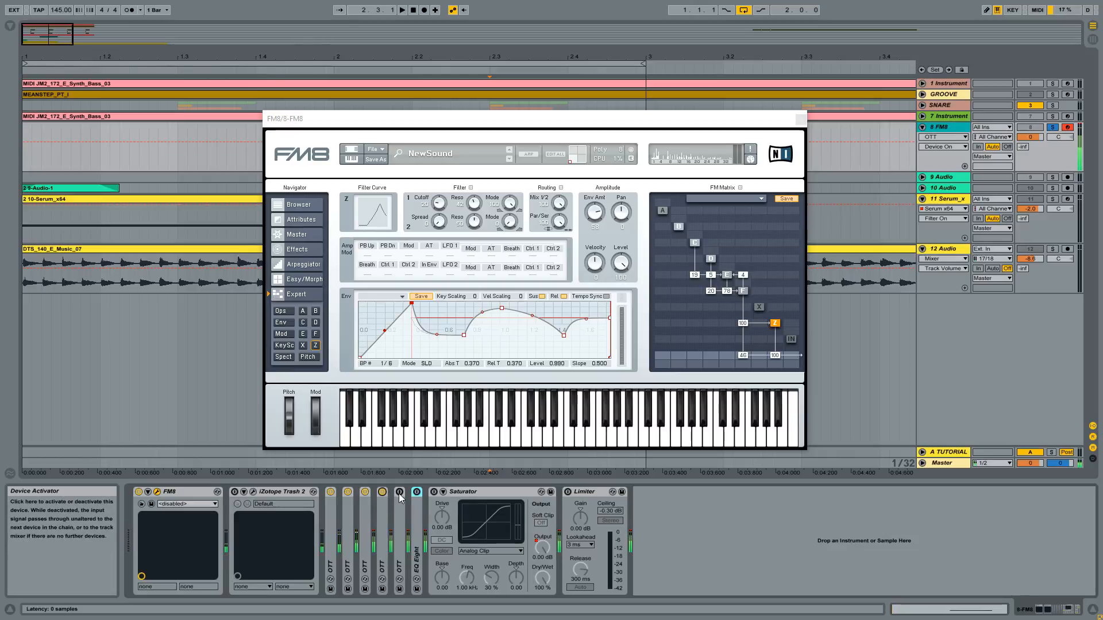
left_click(400, 493)
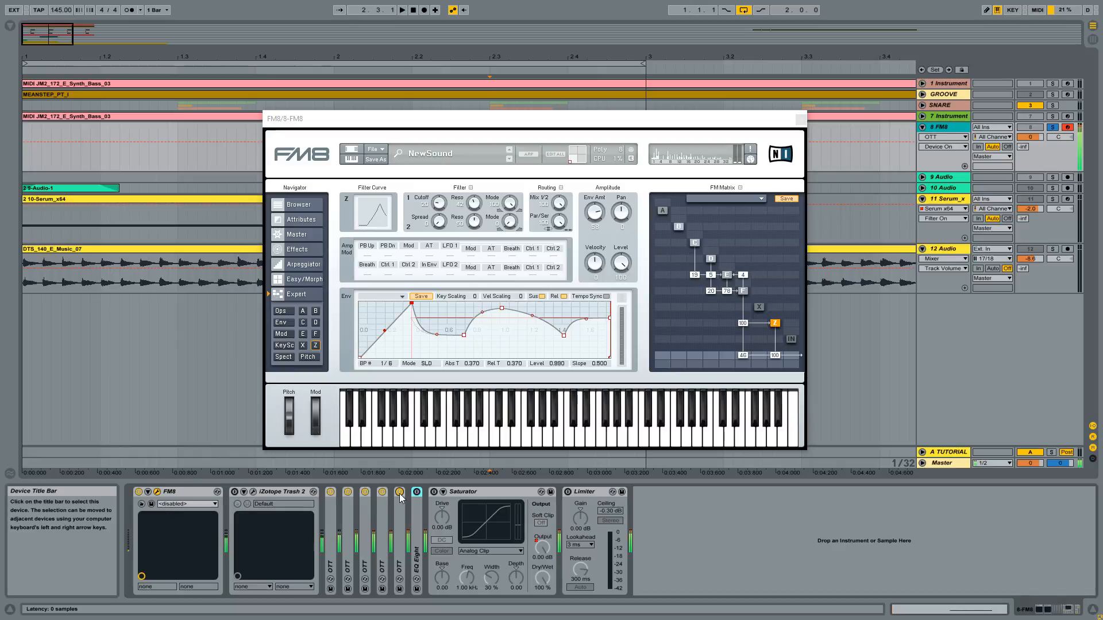
left_click(416, 493)
left_click(417, 492)
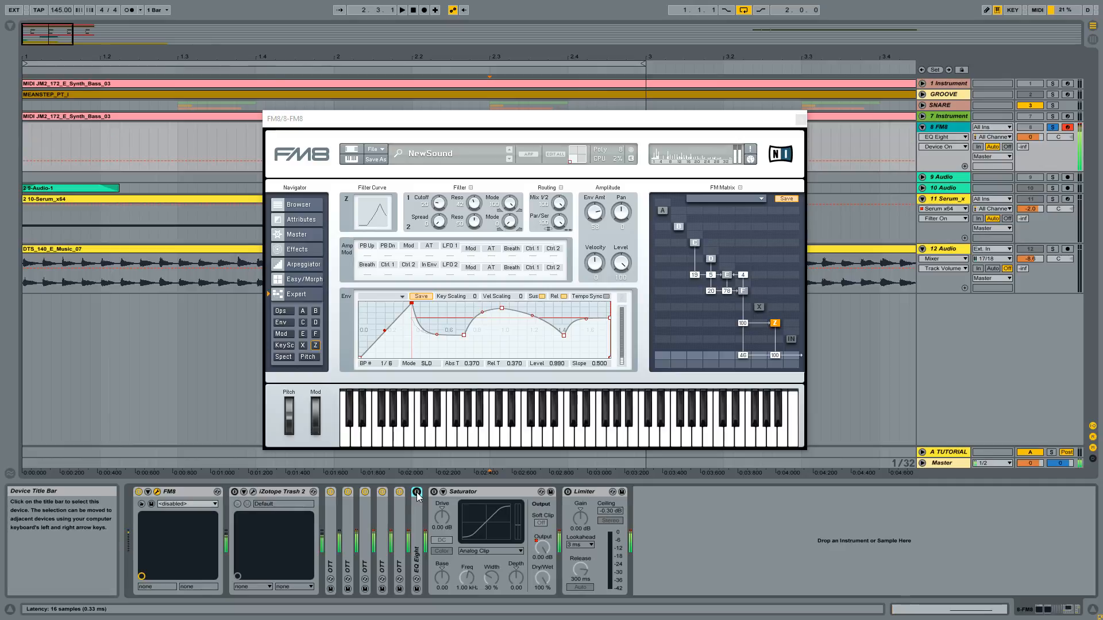
- Bypass the five OTT devices one by one from last to first to compare the sound without them
left_click(399, 492)
left_click(399, 493)
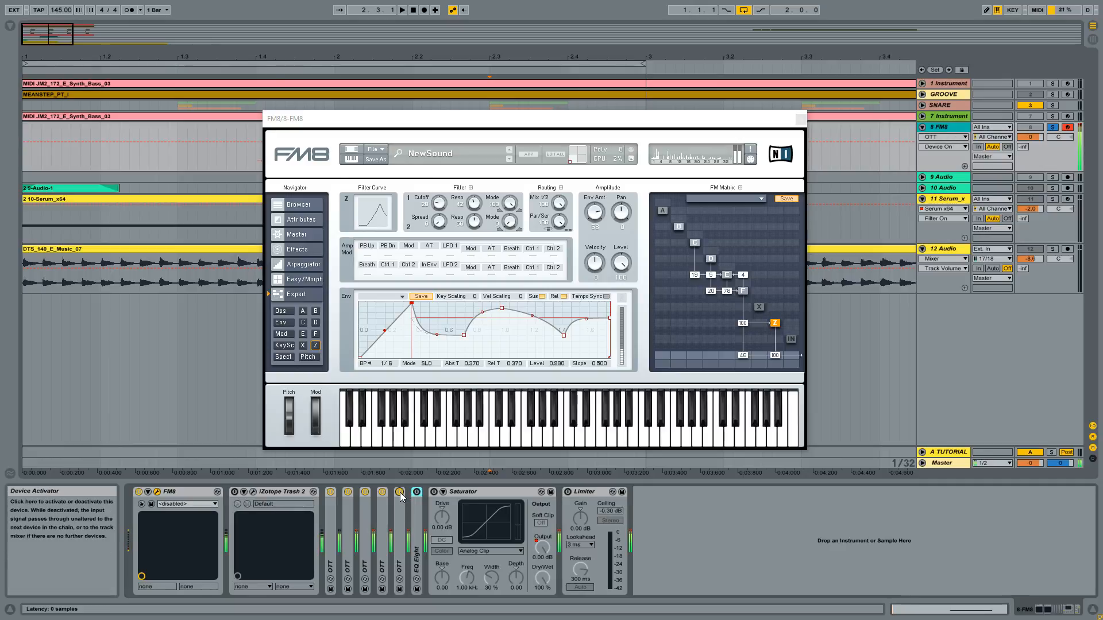
left_click(400, 493)
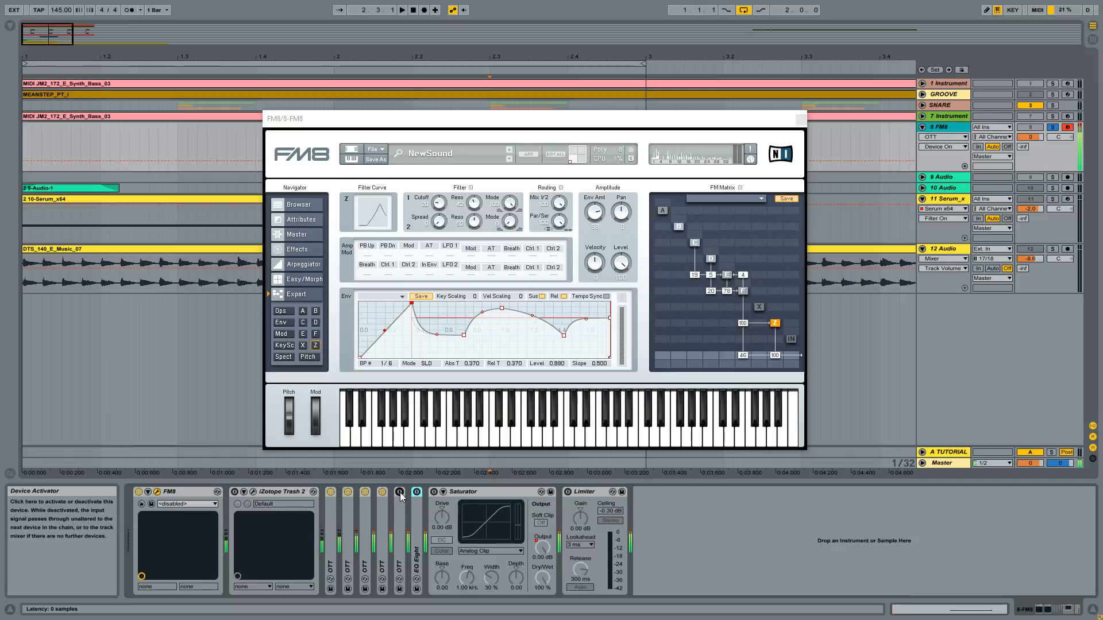
left_click(277, 491)
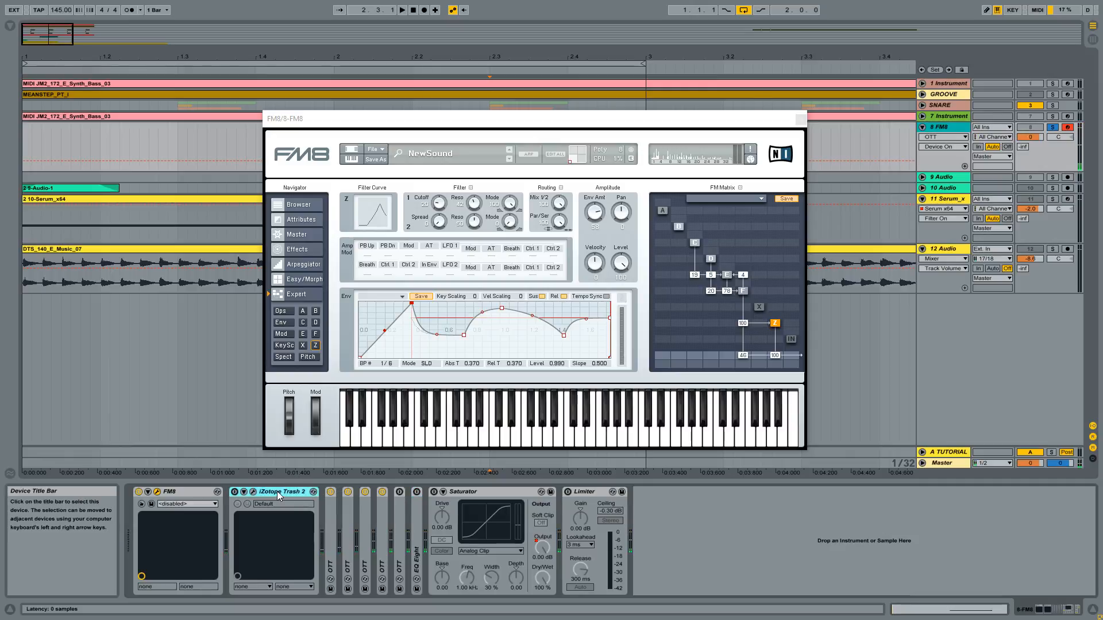
left_click(382, 492)
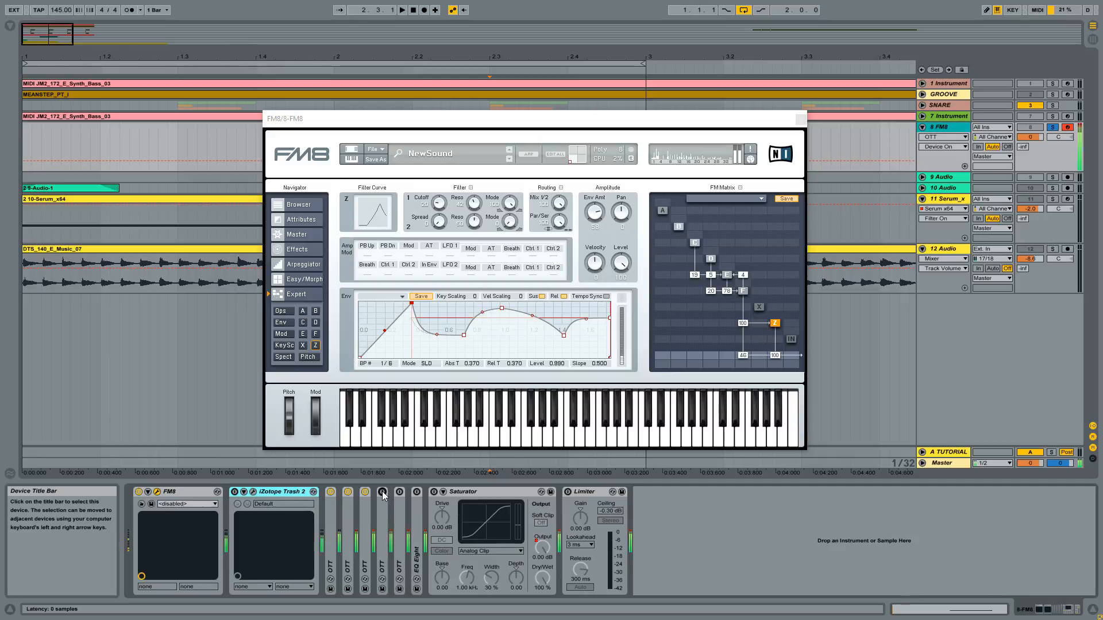
left_click(382, 492)
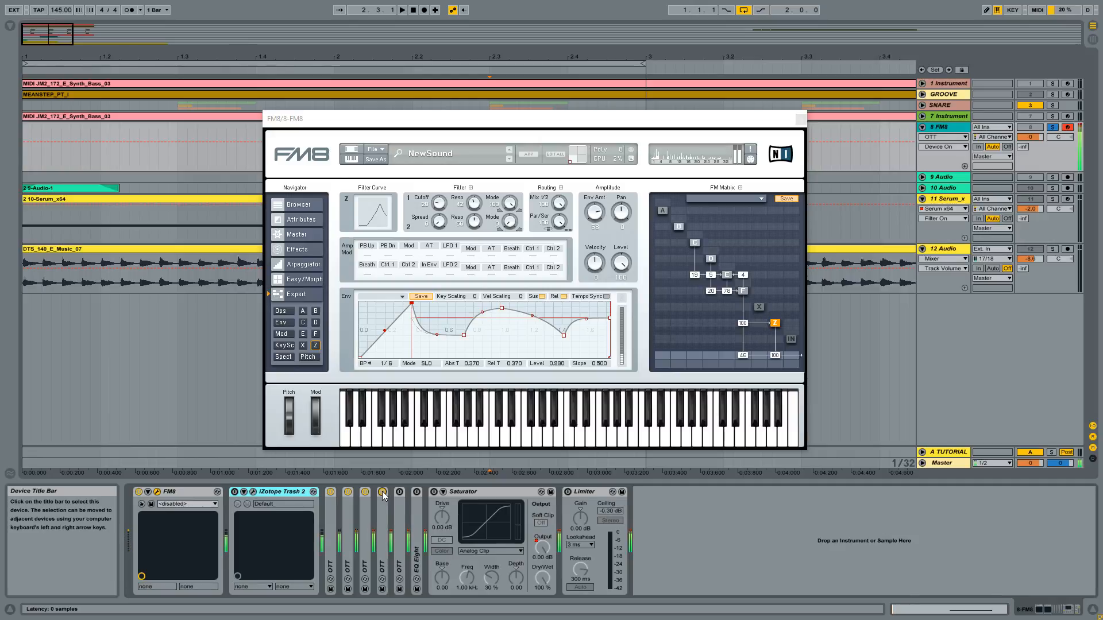
left_click(382, 493)
left_click(364, 492)
left_click(348, 492)
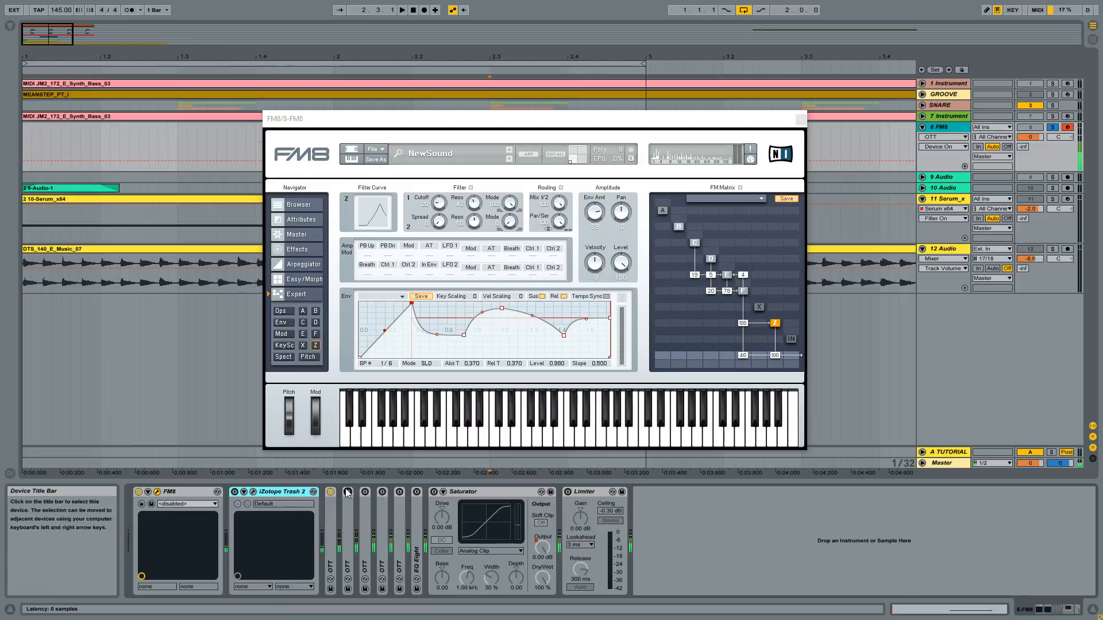
left_click(330, 493)
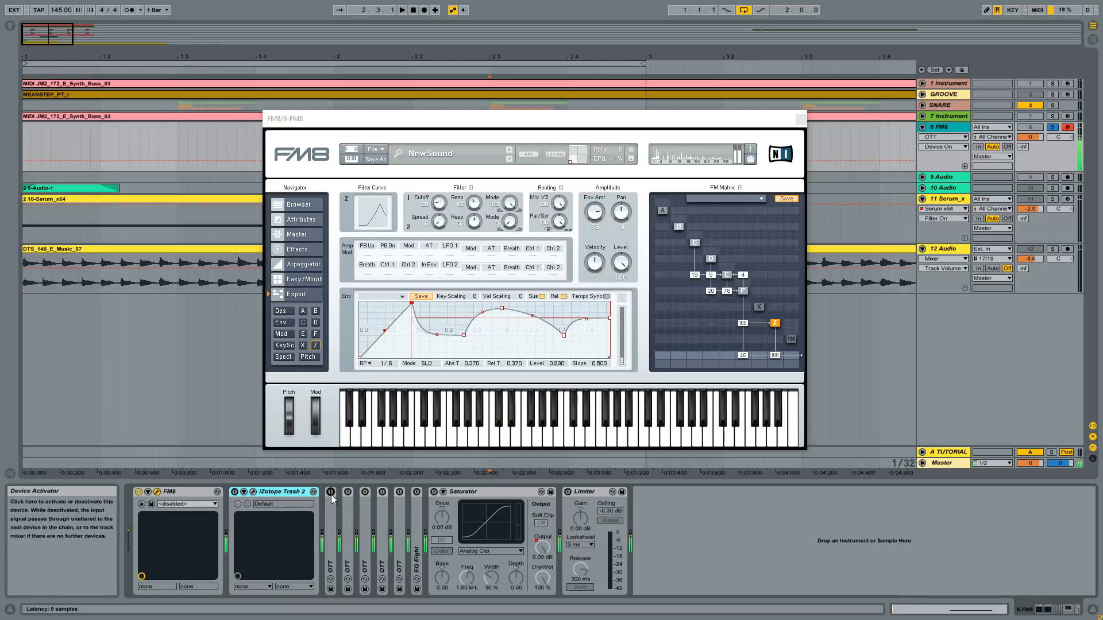
- Reactivate all five OTT devices in the FM8 track's effects chain
left_click(331, 493)
left_click(347, 492)
left_click(364, 492)
left_click(382, 492)
left_click(399, 493)
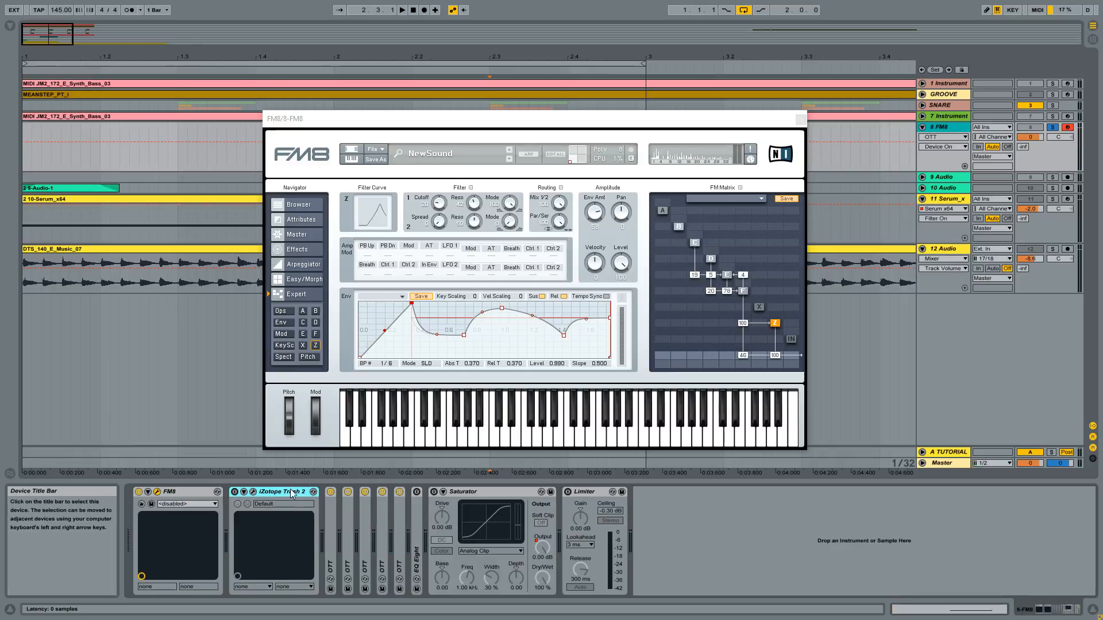
- Activate iZotope Trash 2 on the FM8 track and open its plug-in window, moving it over the FM8 window
left_click(473, 494)
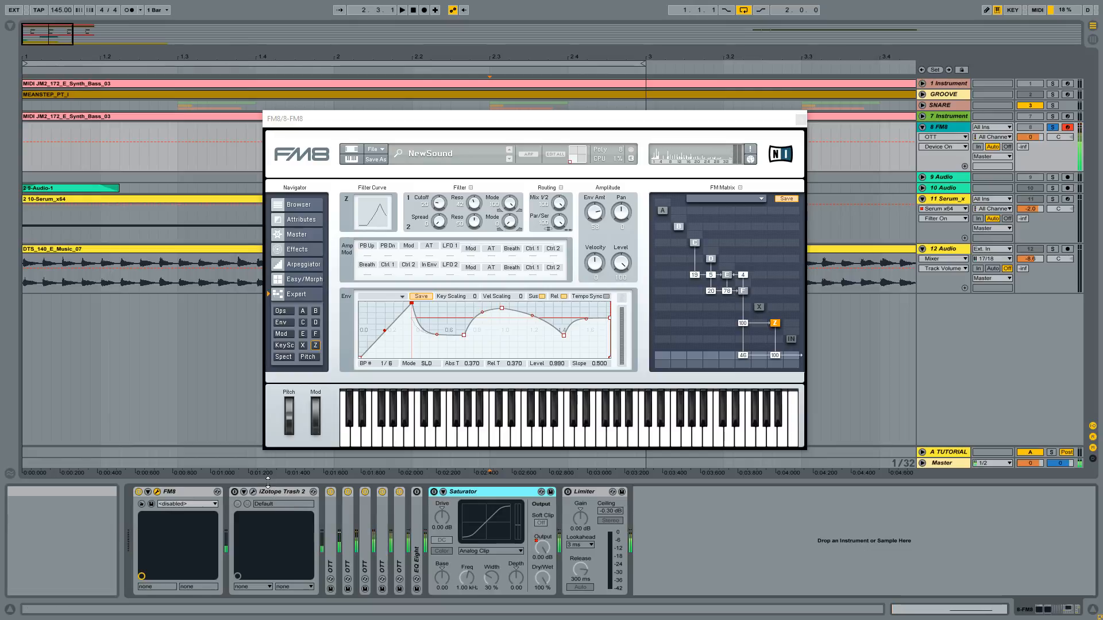
left_click(281, 495)
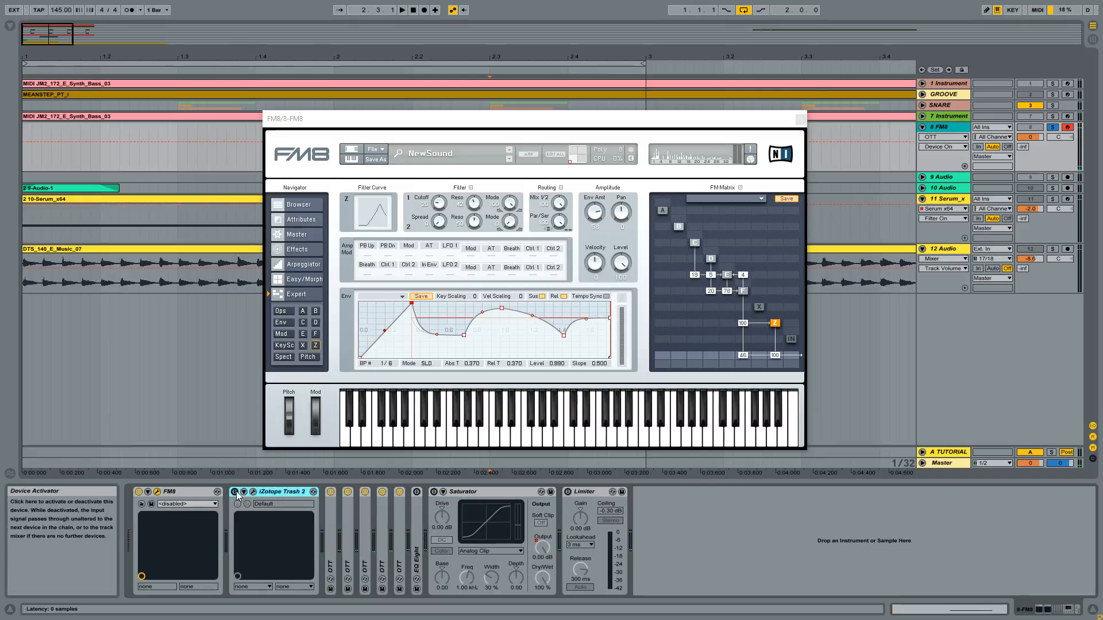
left_click(253, 492)
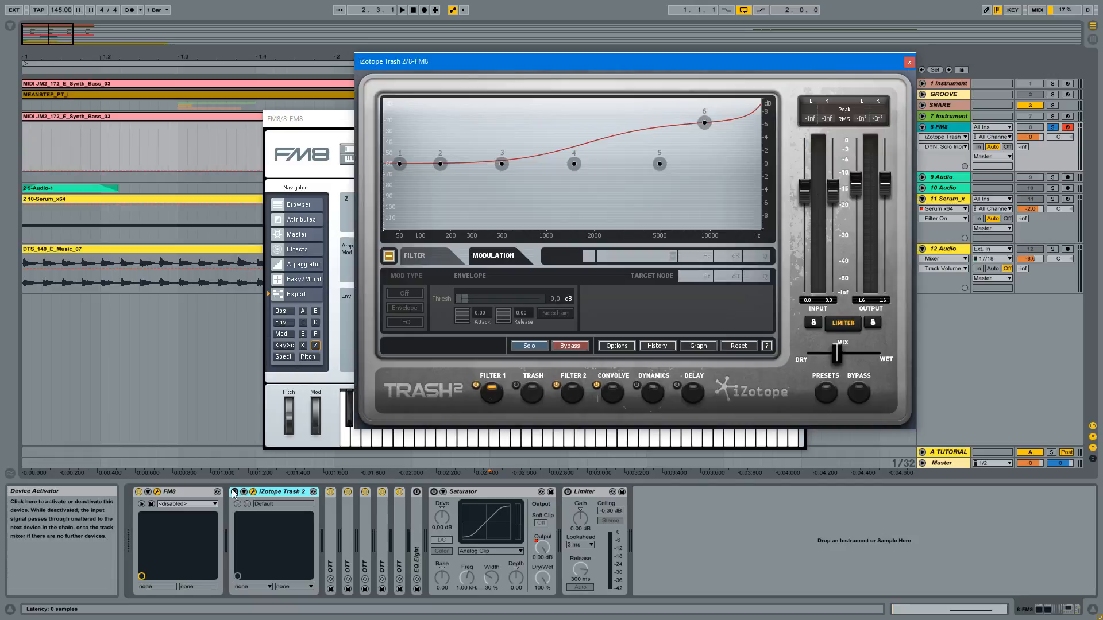
left_click_drag(683, 59, 506, 58)
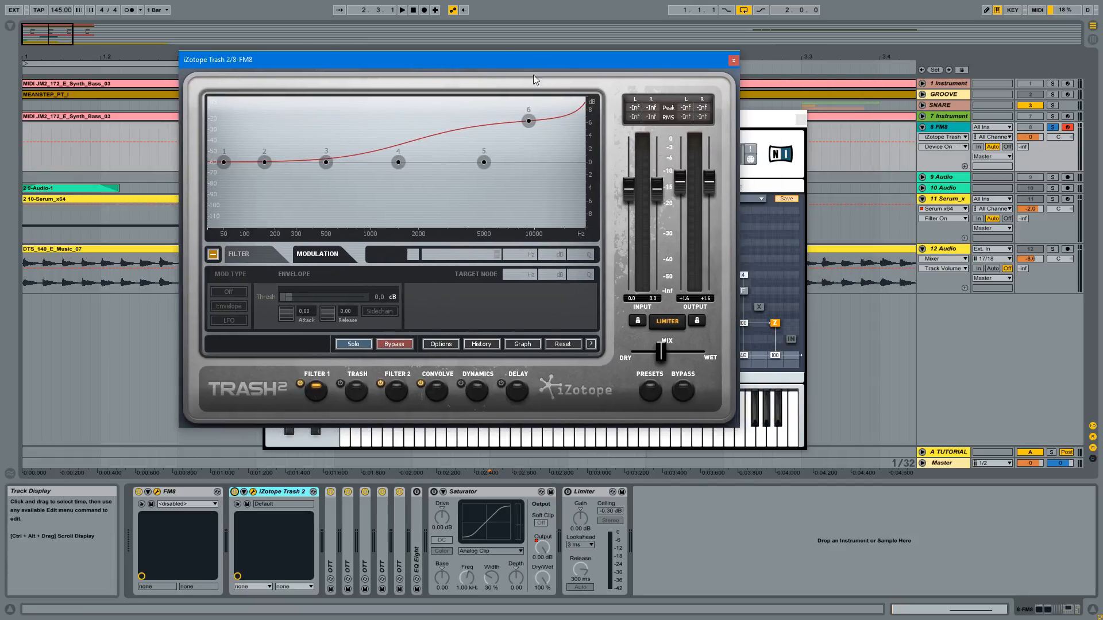
- Review the Filter 2 curve in Trash 2, and set the Convolve mix to 86.4 for the Body - Intimate impulse response
left_click(394, 396)
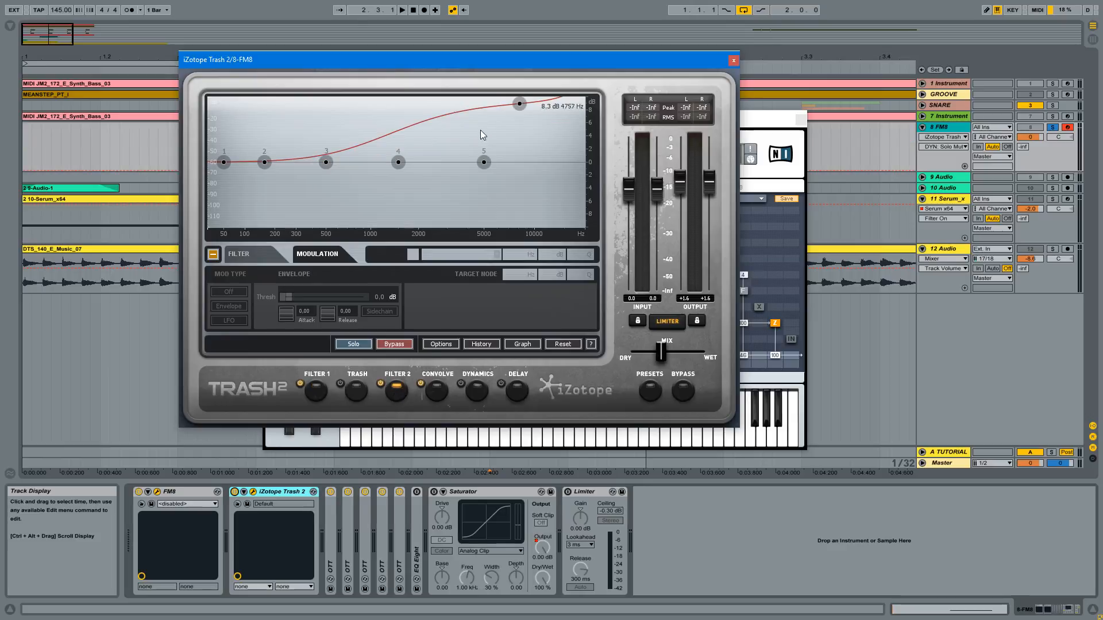
left_click(438, 389)
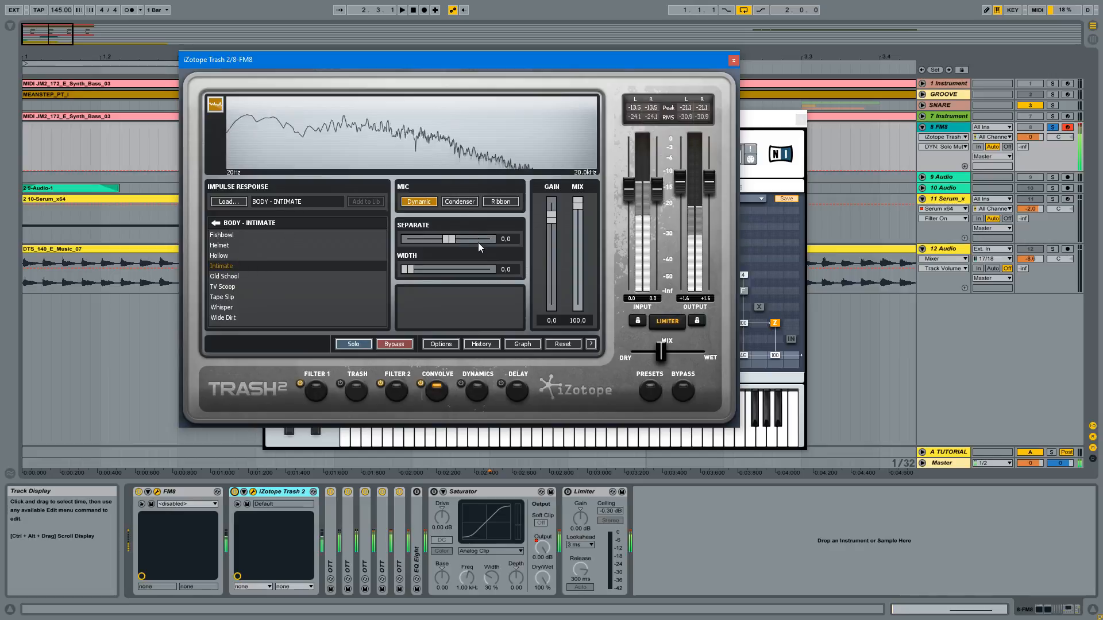
left_click_drag(578, 202, 574, 260)
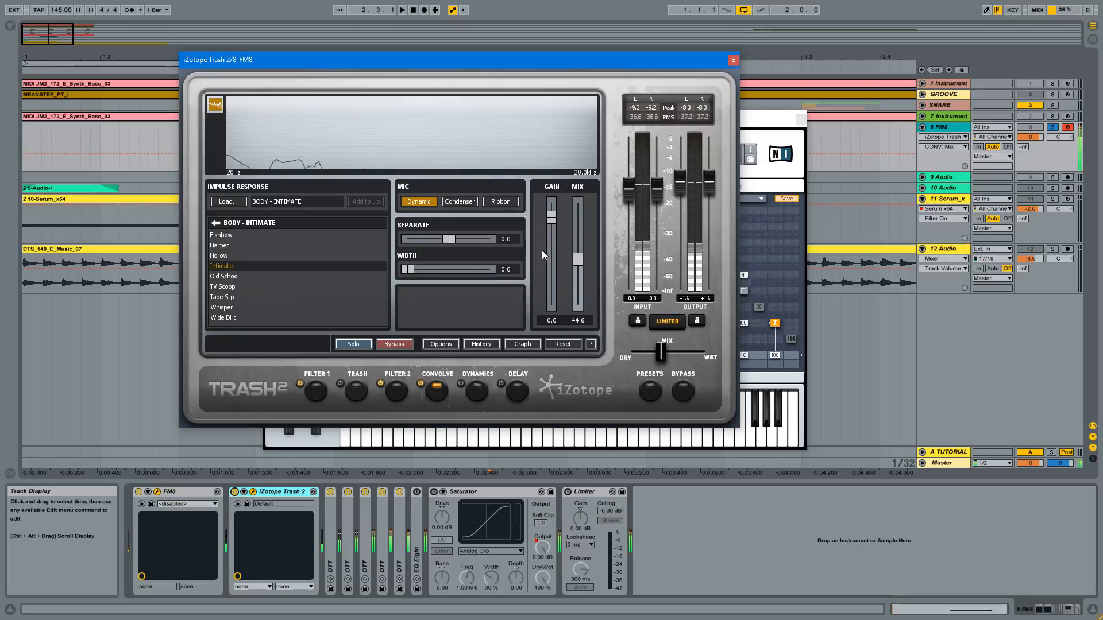
left_click_drag(573, 220, 571, 214)
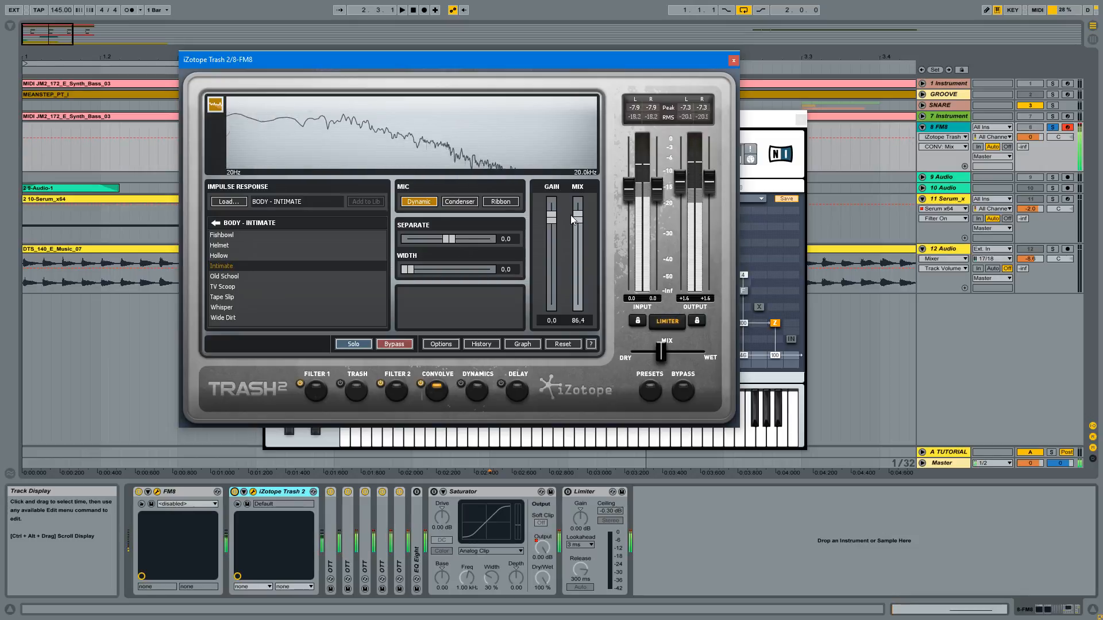
- Unfold EQ Eight and activate EQ Eight, Saturator and Limiter on the FM8 track
left_click(416, 502)
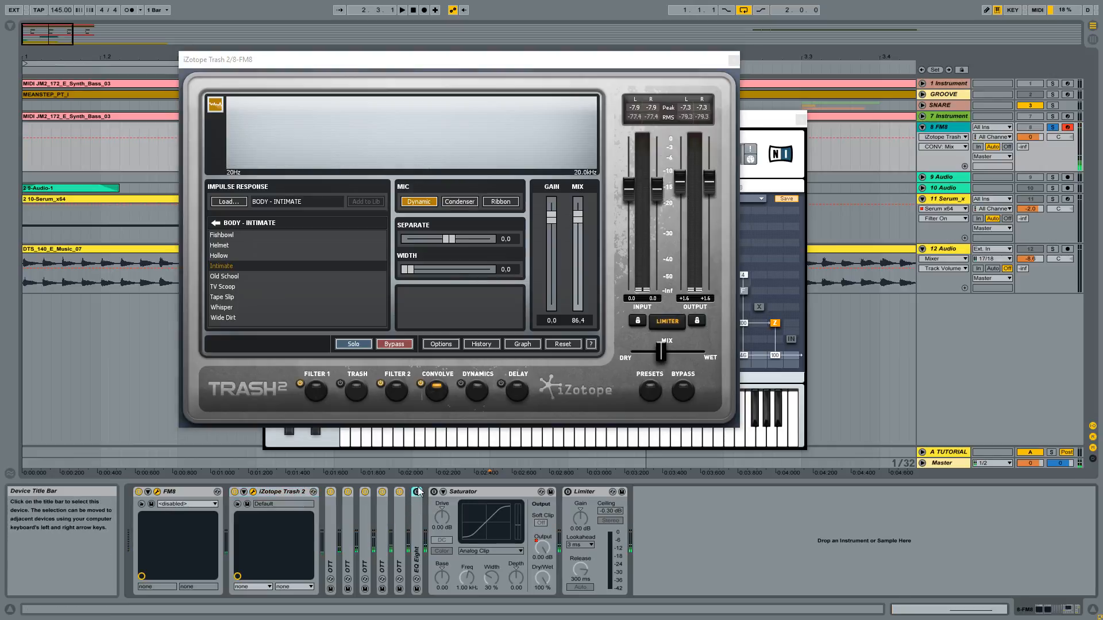
double_click(419, 509)
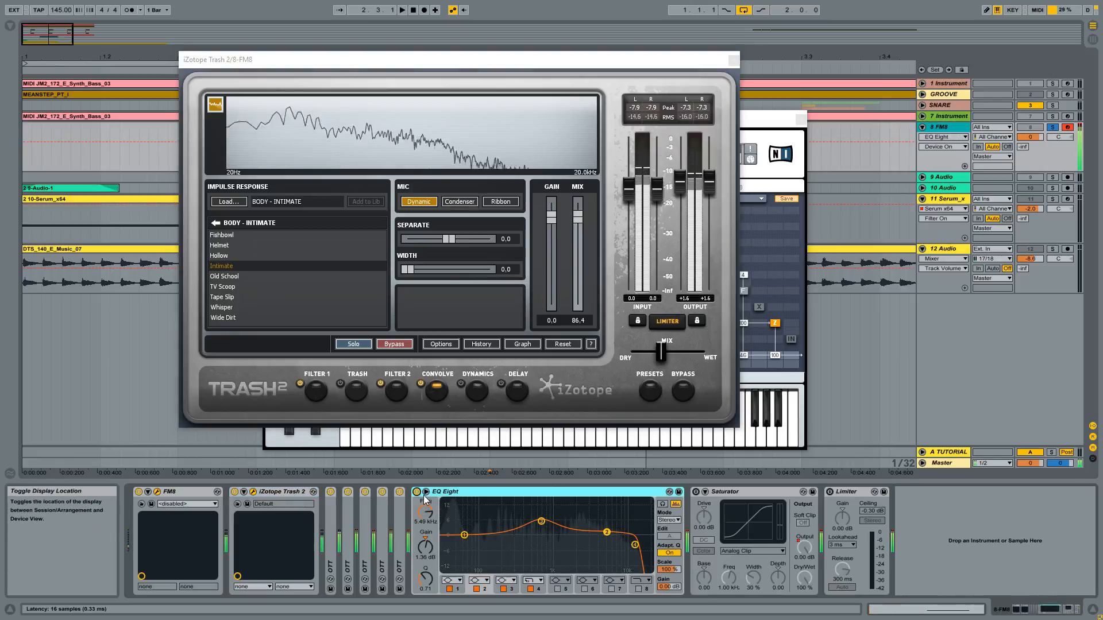
left_click(417, 493)
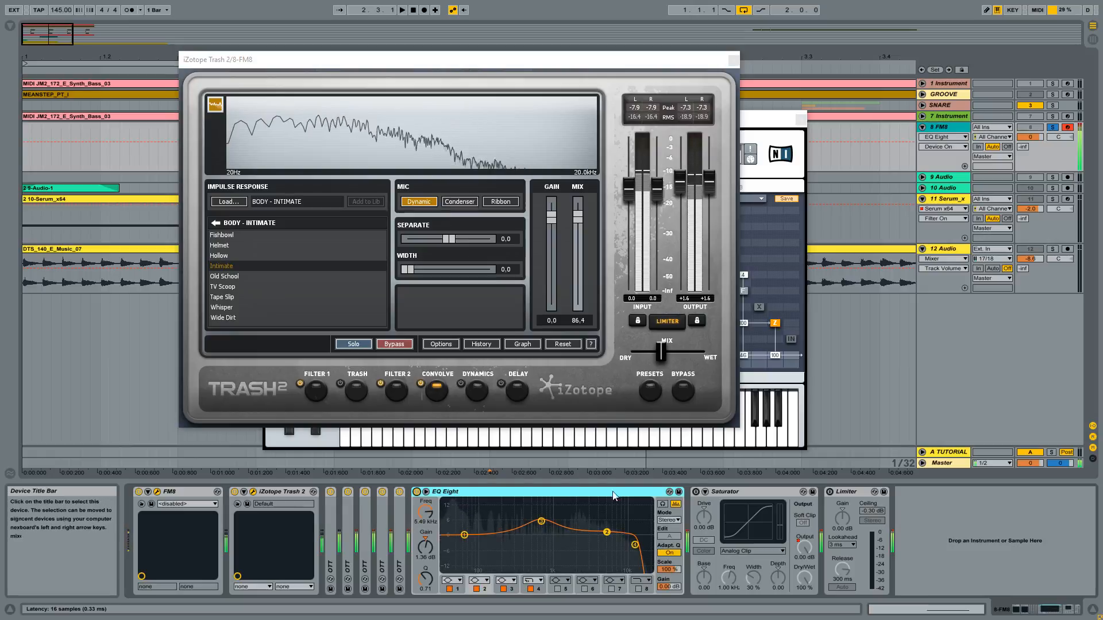
left_click(696, 492)
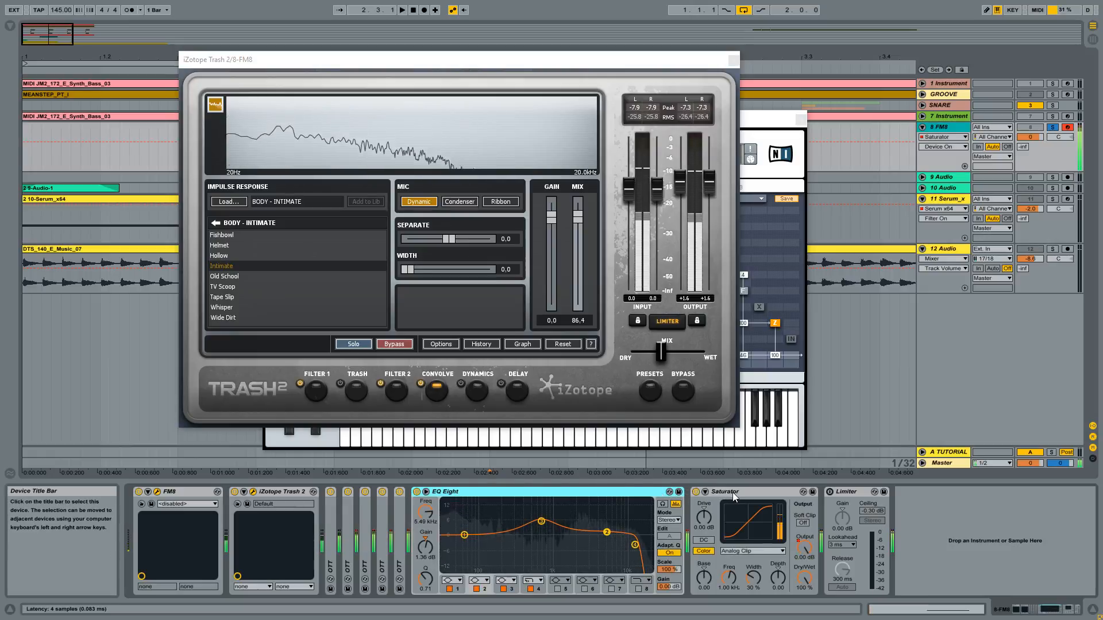
left_click(829, 492)
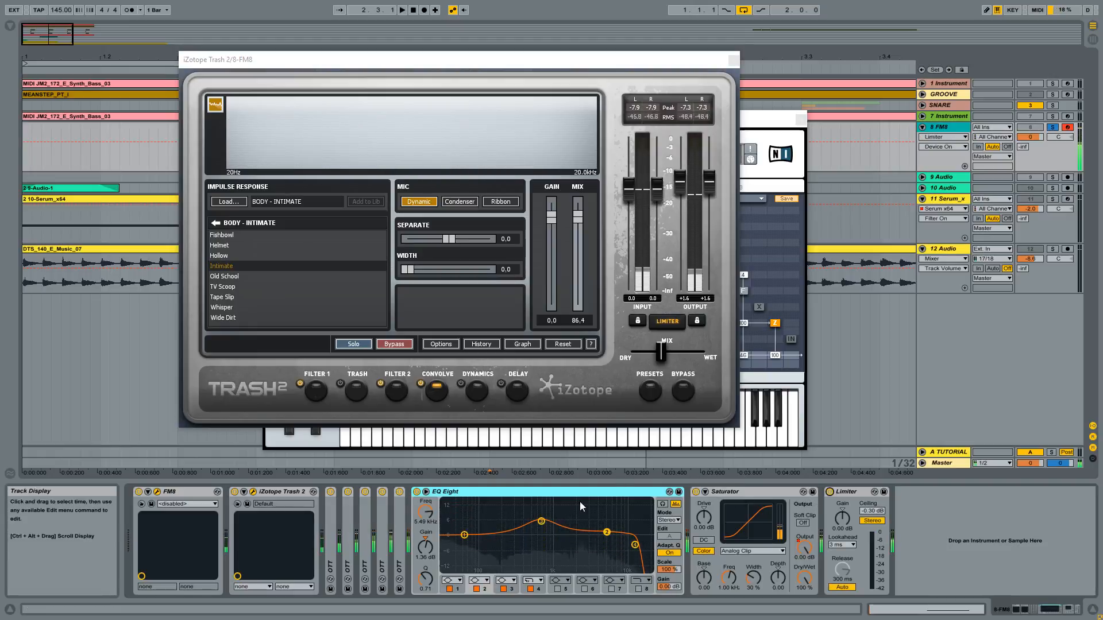
- Fold up EQ Eight, Saturator and Limiter, and close the Trash 2 and FM8 plug-in windows
double_click(551, 492)
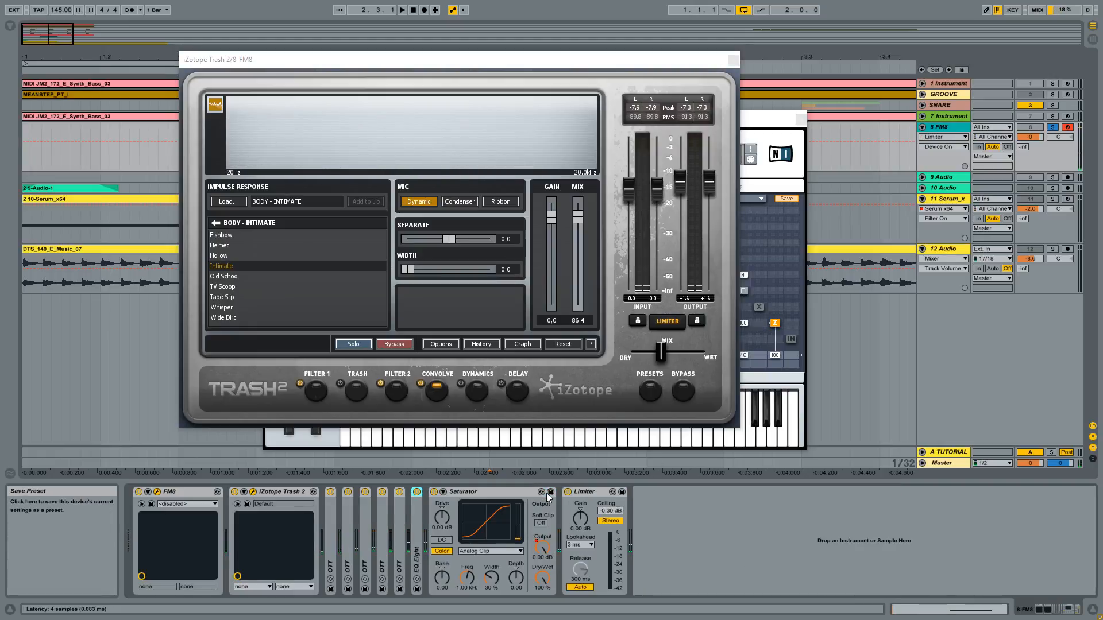
double_click(488, 493)
double_click(487, 493)
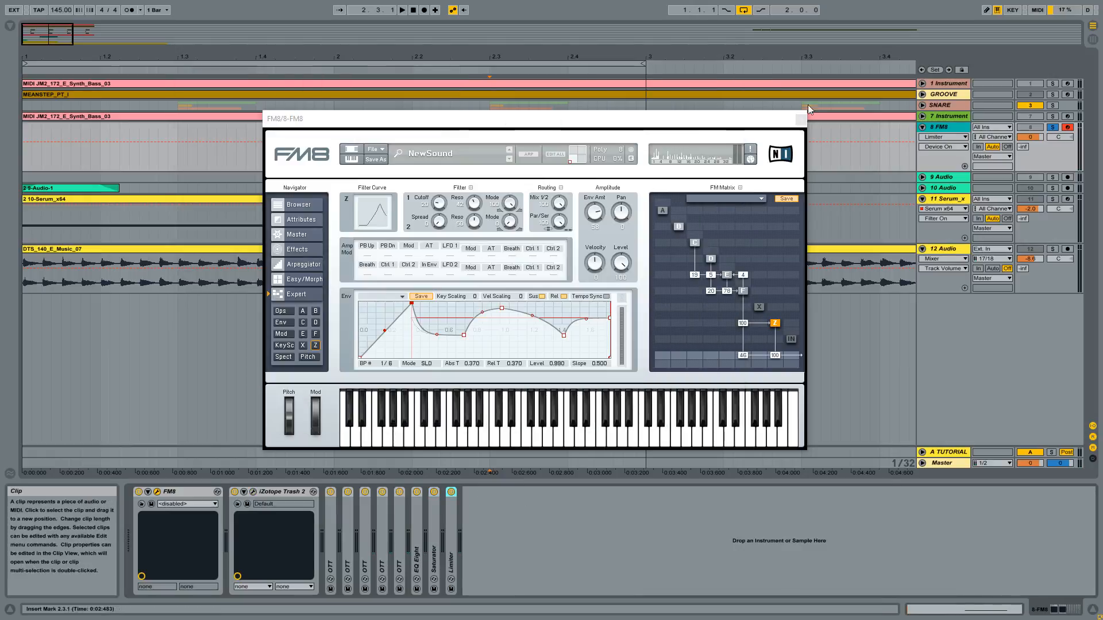
left_click(734, 60)
left_click(802, 120)
- Unfold and solo the 10 Audio track, and select its 9-Audio-1 clip
left_click(922, 177)
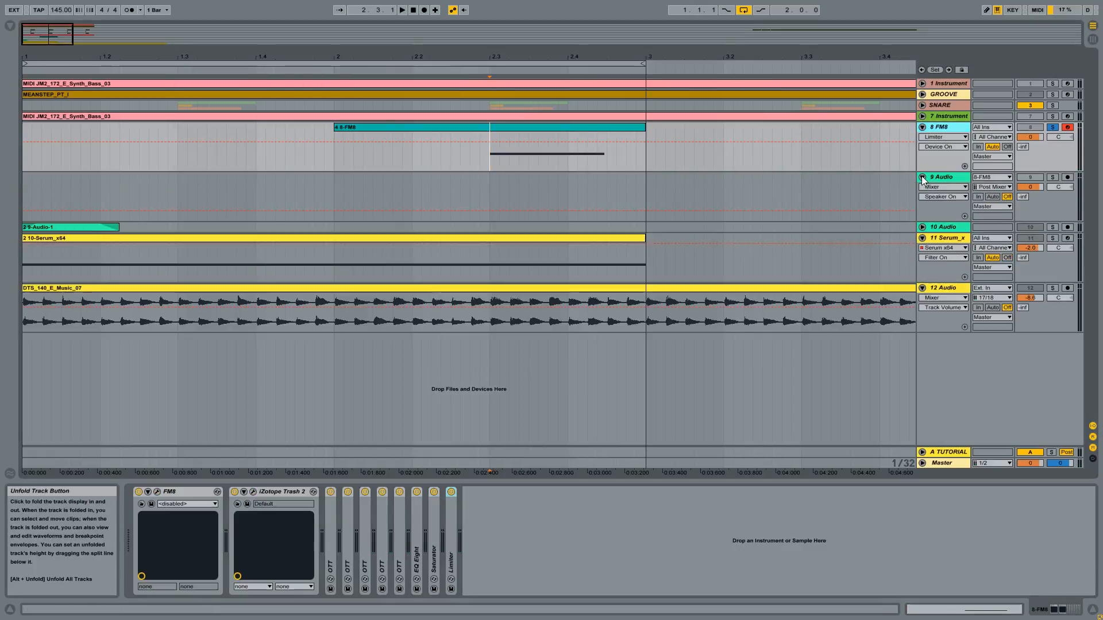
left_click(922, 177)
left_click(922, 188)
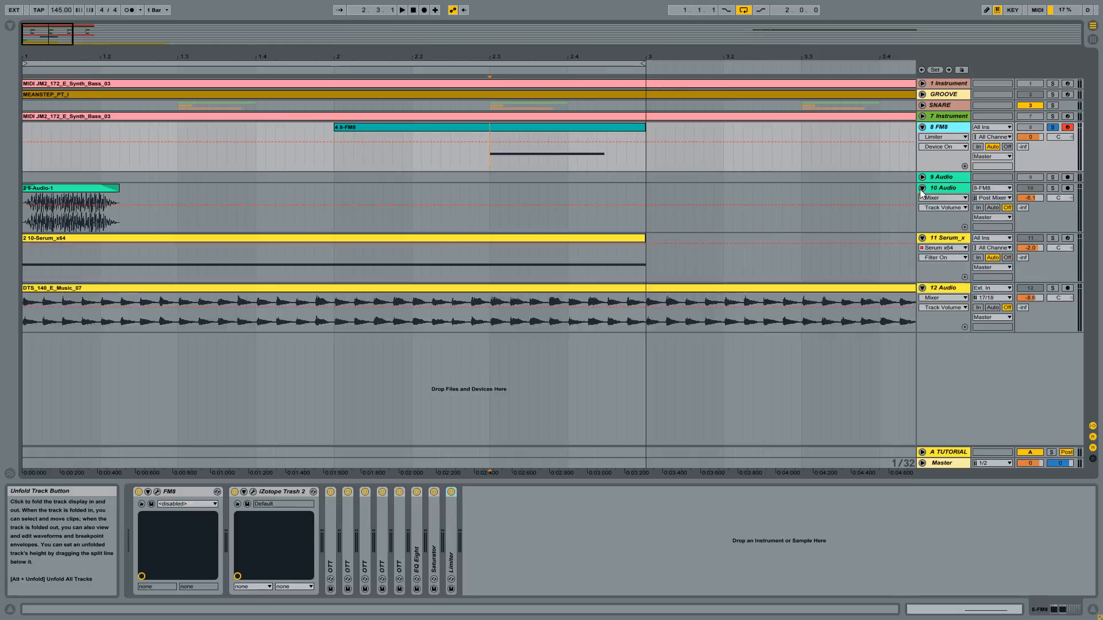
left_click(942, 188)
left_click(1052, 188)
left_click(87, 188)
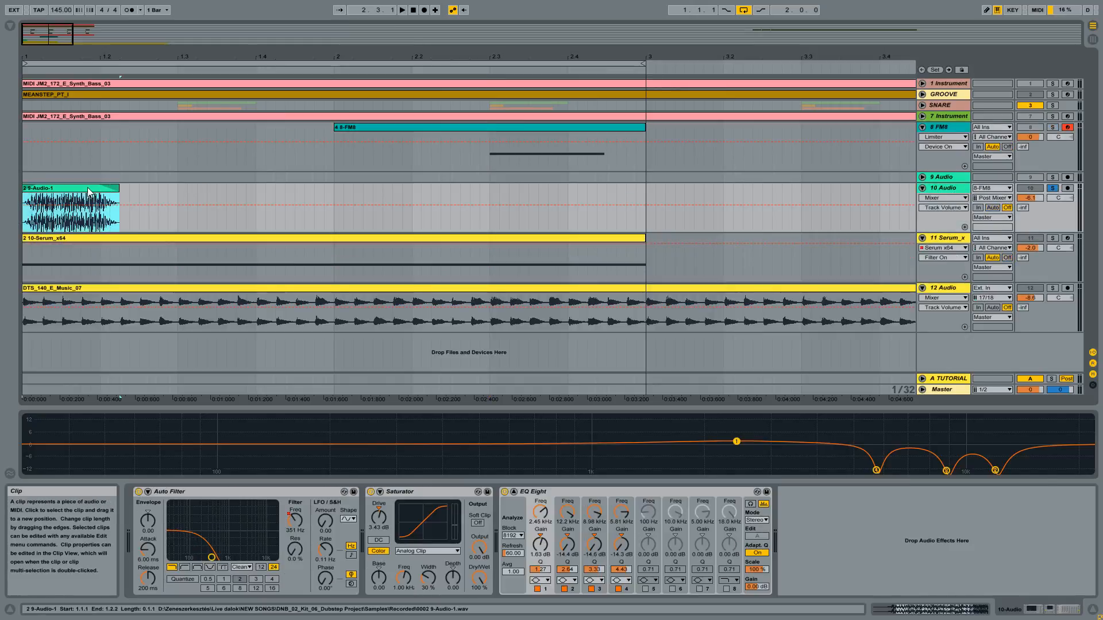
- Audition the resampled 9-Audio-1 clip repeatedly with the track's Auto Filter, Saturator and EQ Eight active
key("space")
key("space")
key("space")
key("space")
key("space")
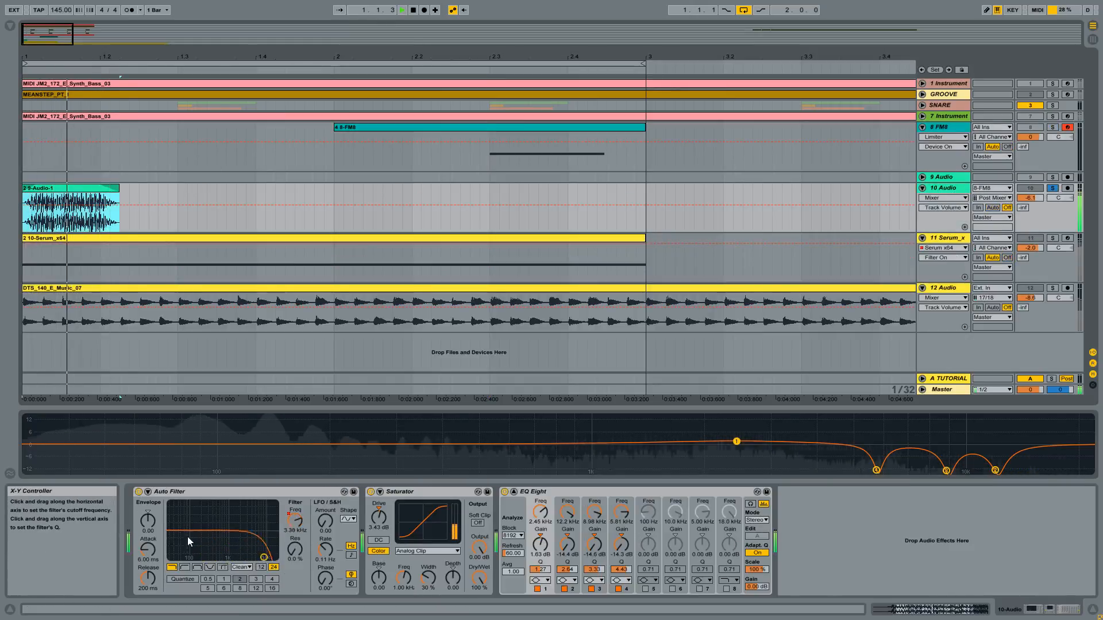
key("space")
key("space")
- Deactivate Auto Filter and EQ Eight on the 10 Audio track, playing the clip to compare the sound without them
left_click(138, 492)
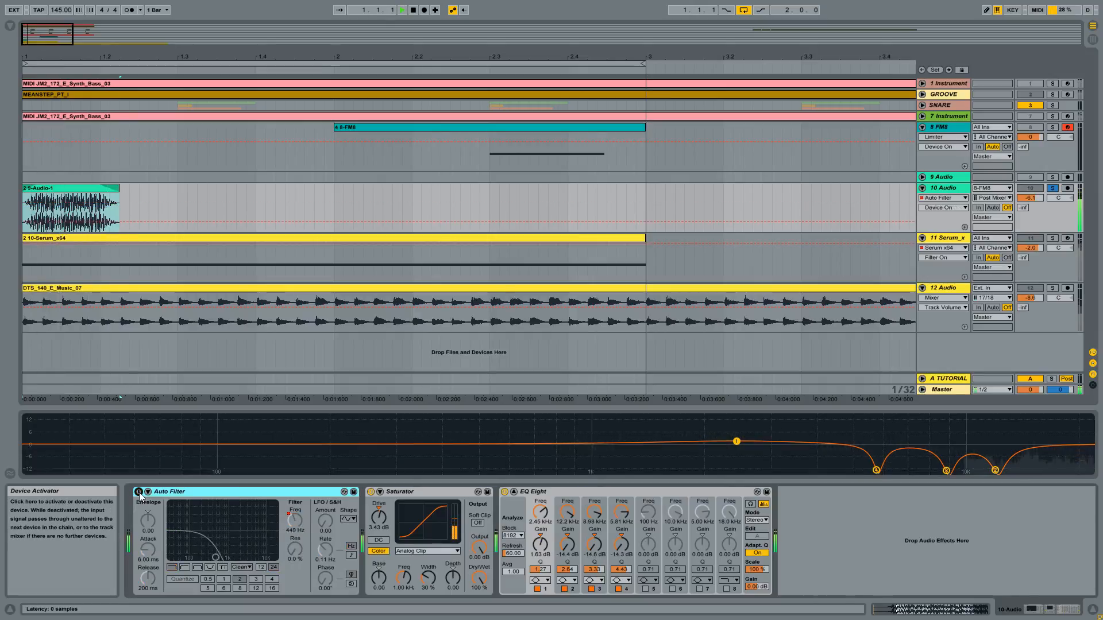
key("space")
key("space")
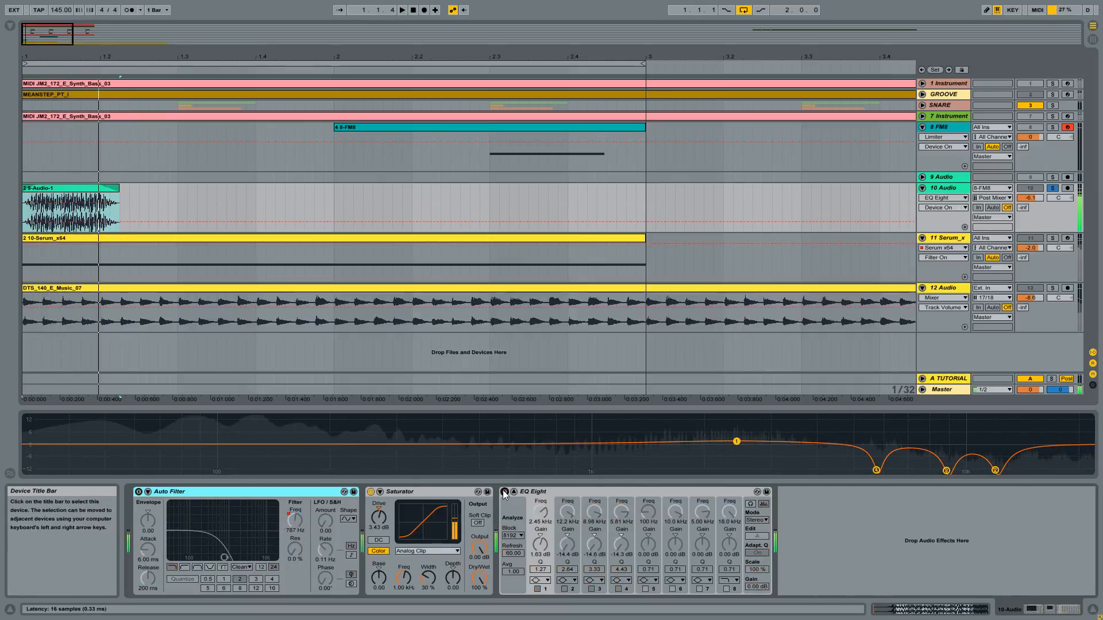
left_click(505, 493)
key("space")
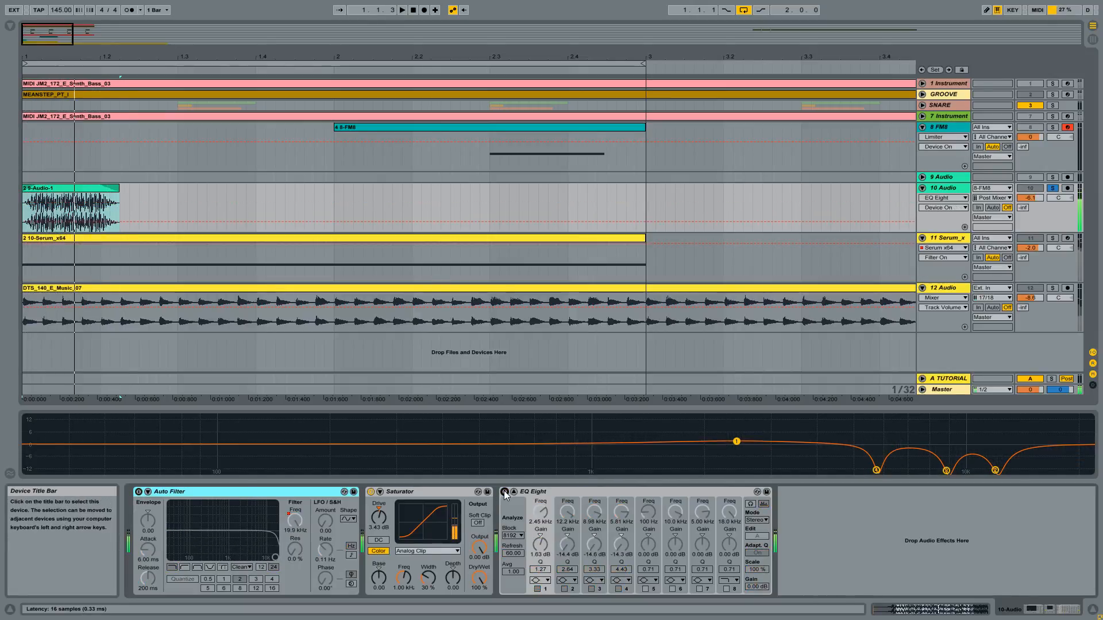
- Enlarge the EQ Eight curve display, reactivate EQ Eight on the 10 Audio track and audition the clip through it
left_click_drag(639, 409, 624, 352)
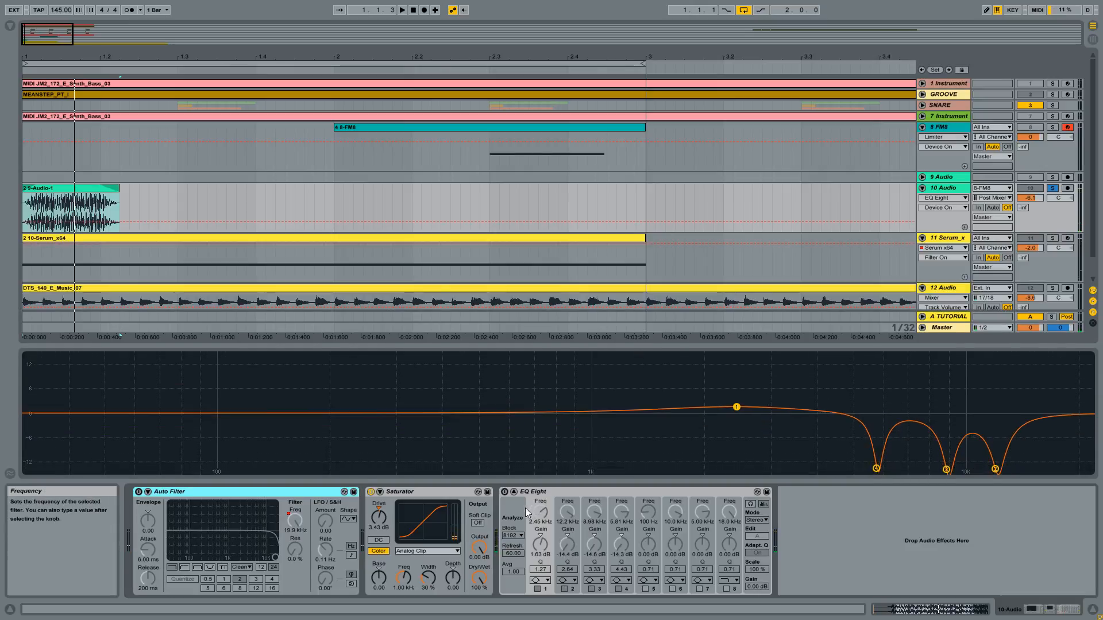
left_click(504, 492)
key("space")
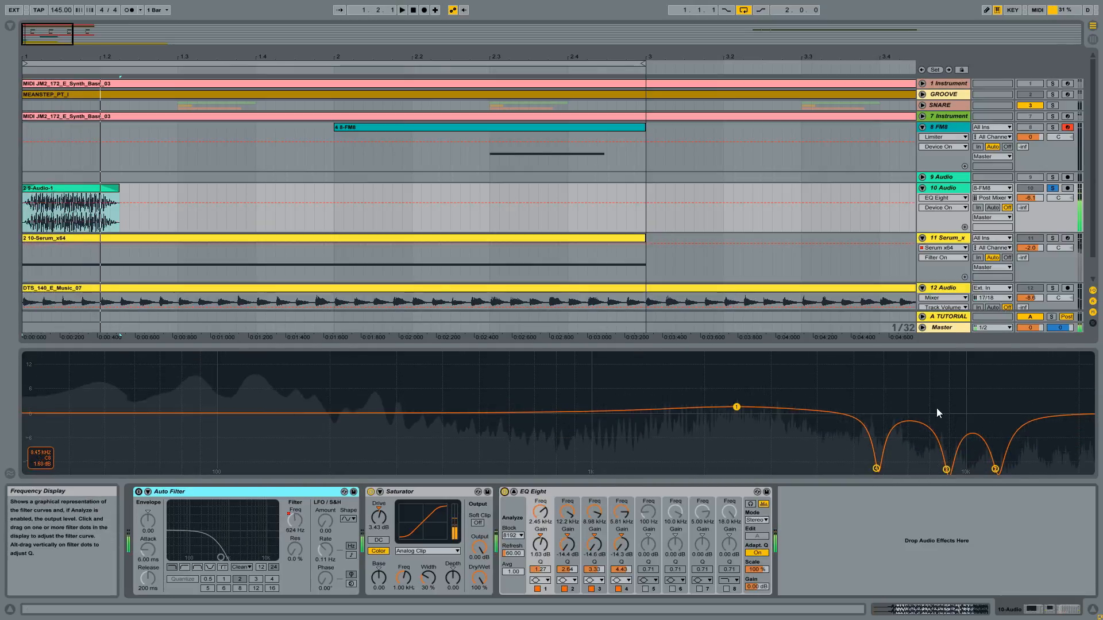
key("space")
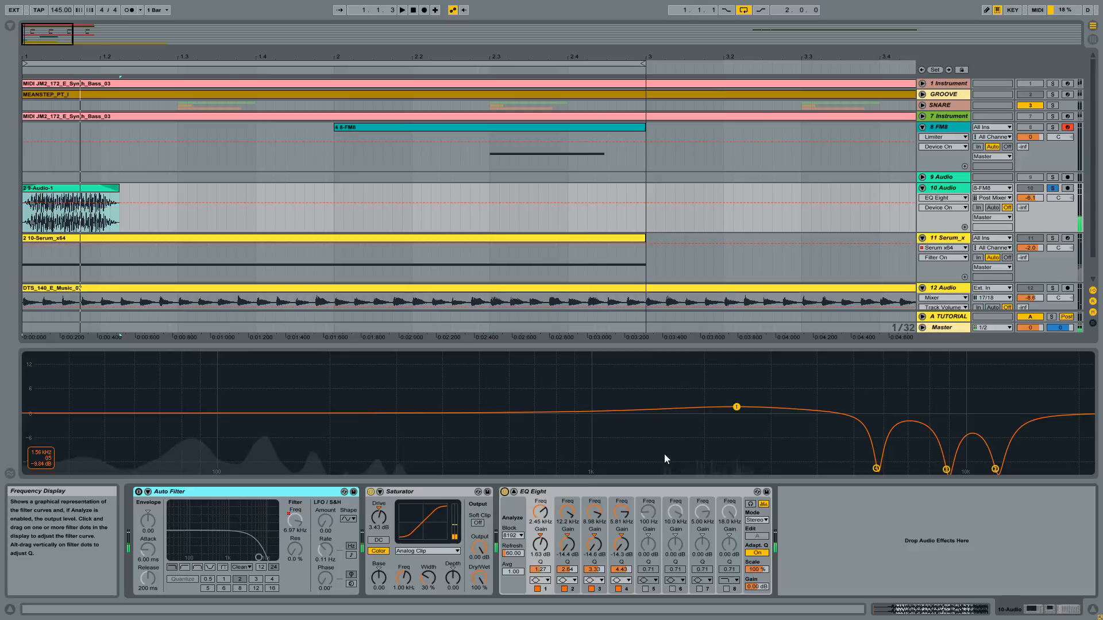
left_click(567, 493)
key("space")
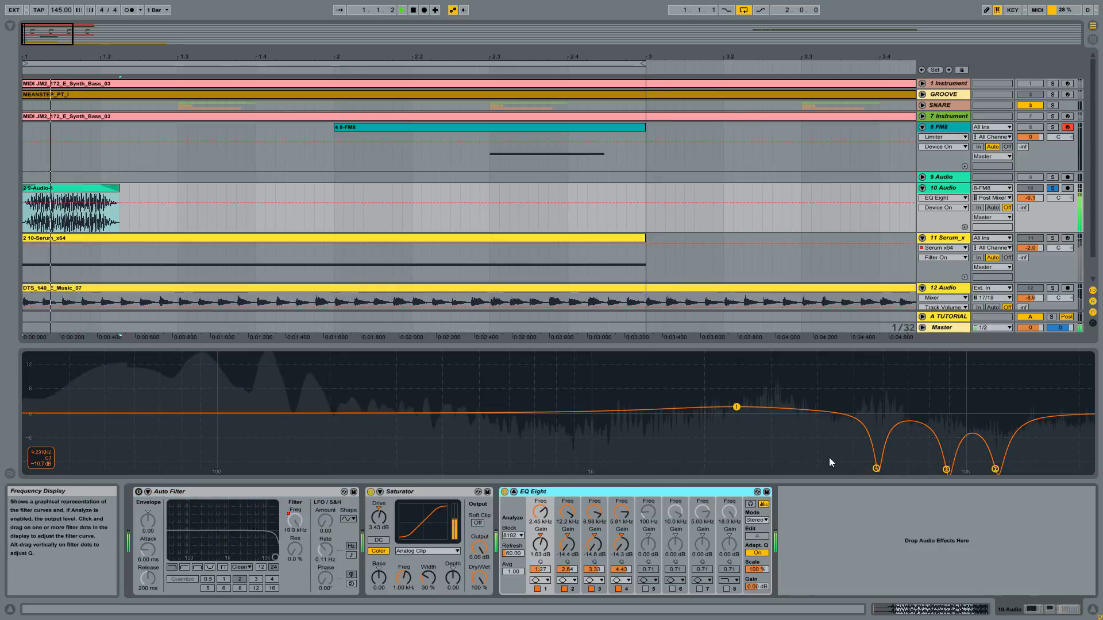
- Reactivate Auto Filter on the 10 Audio track and audition the clip through the full effects chain
left_click(139, 492)
key("space")
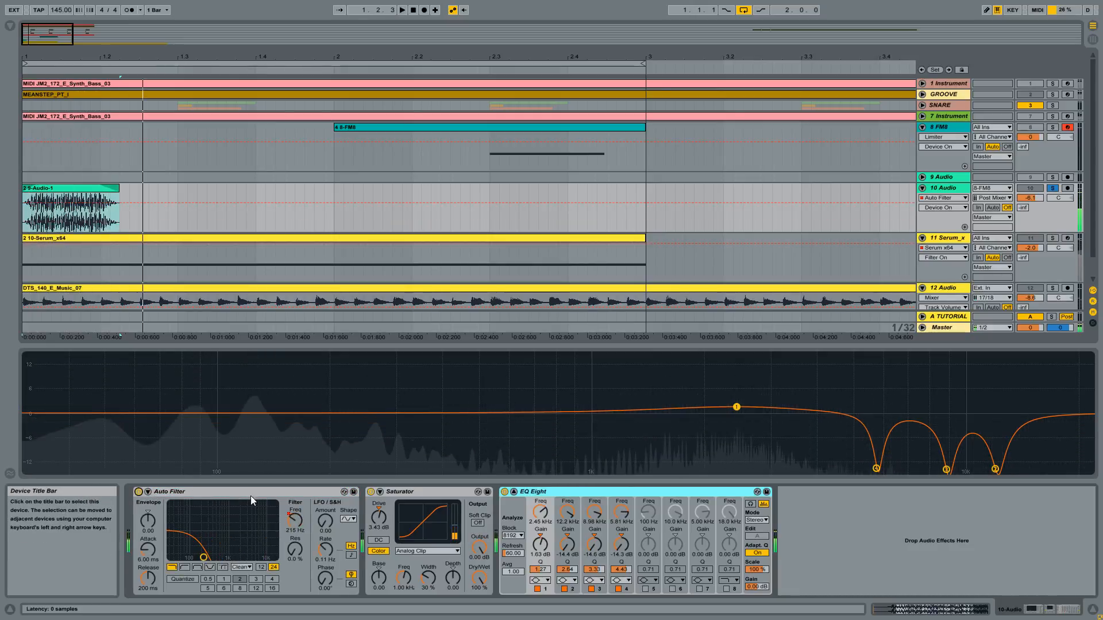
left_click(209, 492)
key("space")
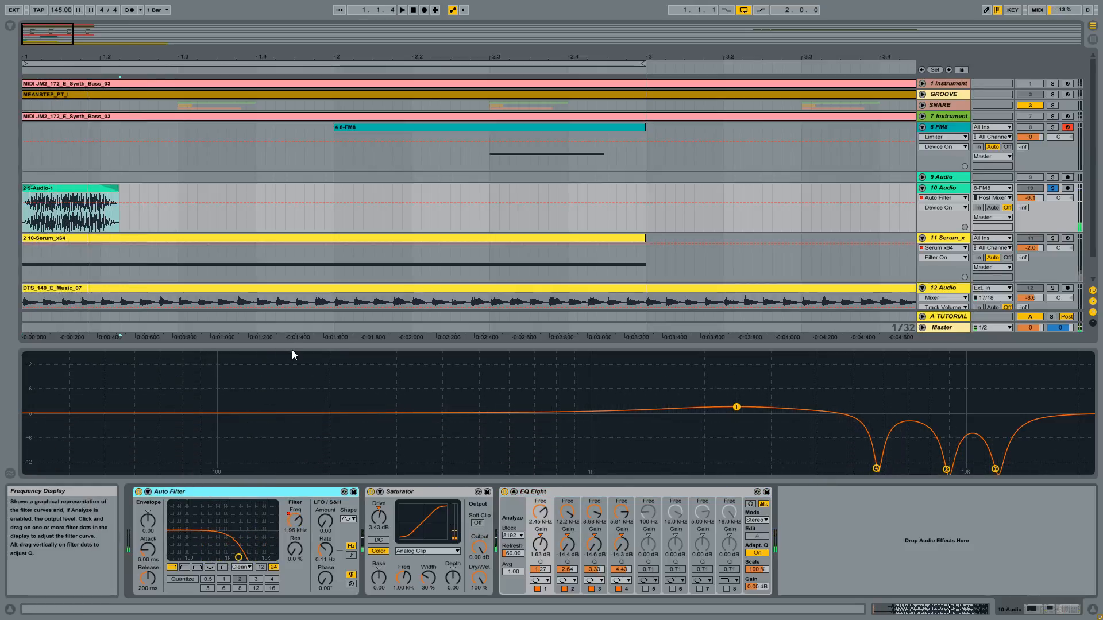
- Restore the compact EQ Eight view, and select and solo the 11 Serum_x64 track
left_click_drag(291, 348, 291, 419)
left_click_drag(39, 55, 57, 357)
left_click(949, 239)
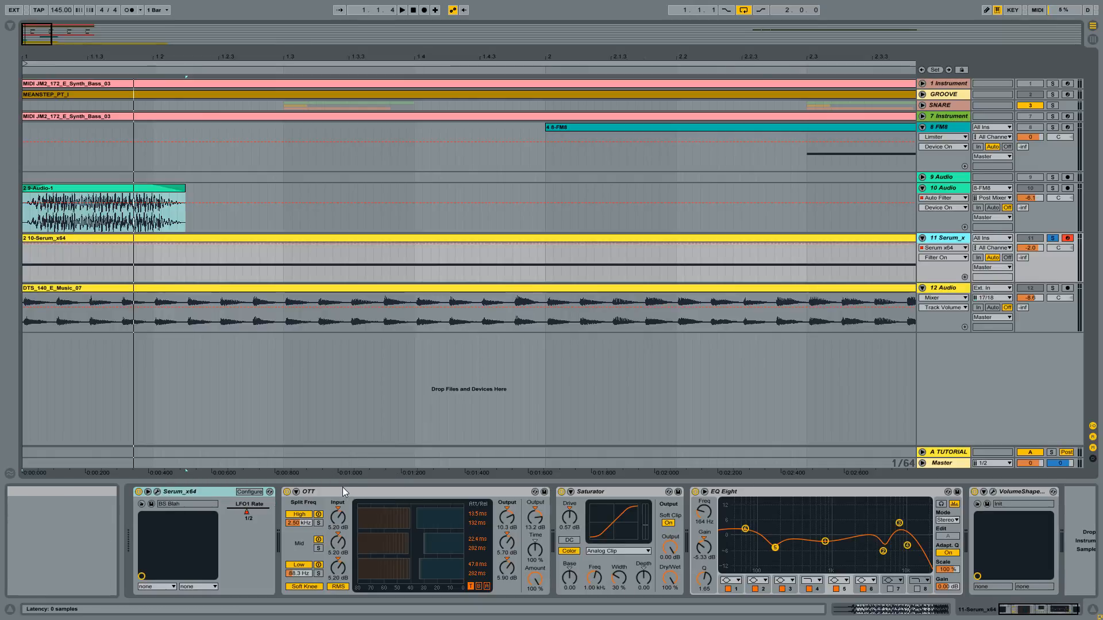
- Review the OTT, Saturator and EQ Eight devices in the Serum track's effects chain
left_click(523, 493)
left_click(614, 492)
left_click(790, 492)
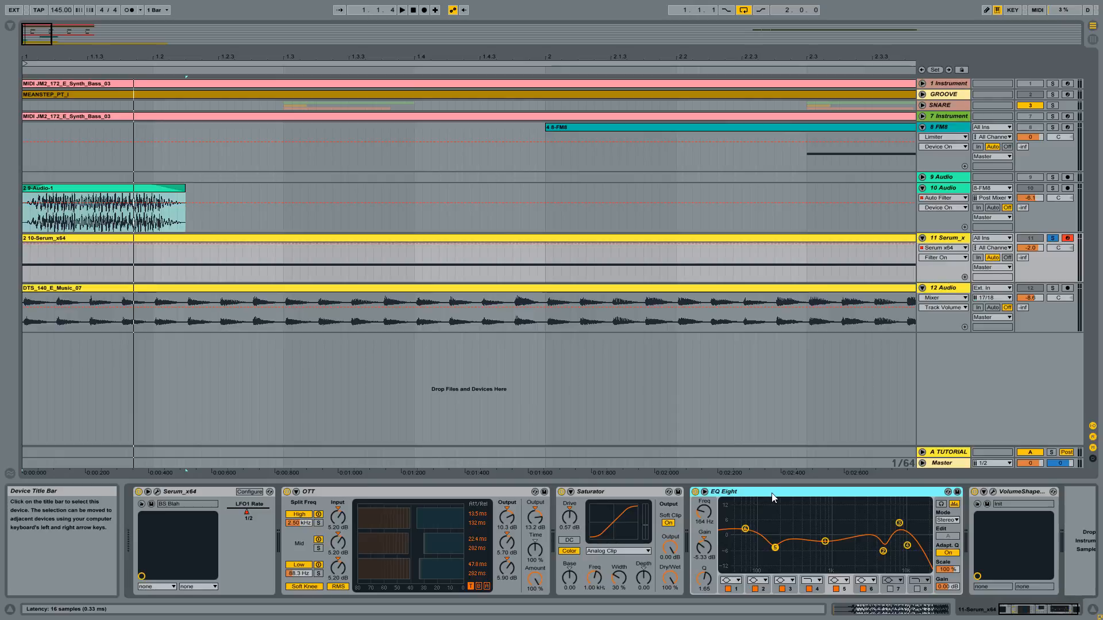
- Delete the VolumeShaper device from the Serum track and open the Serum_x64 plug-in window
left_click(1002, 491)
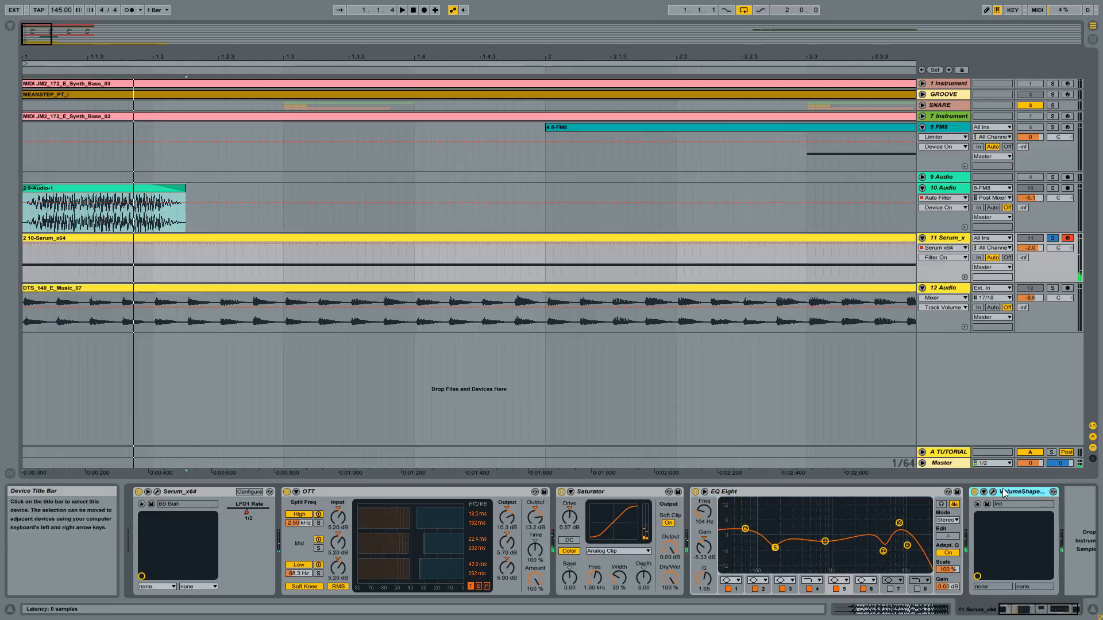
key("Delete")
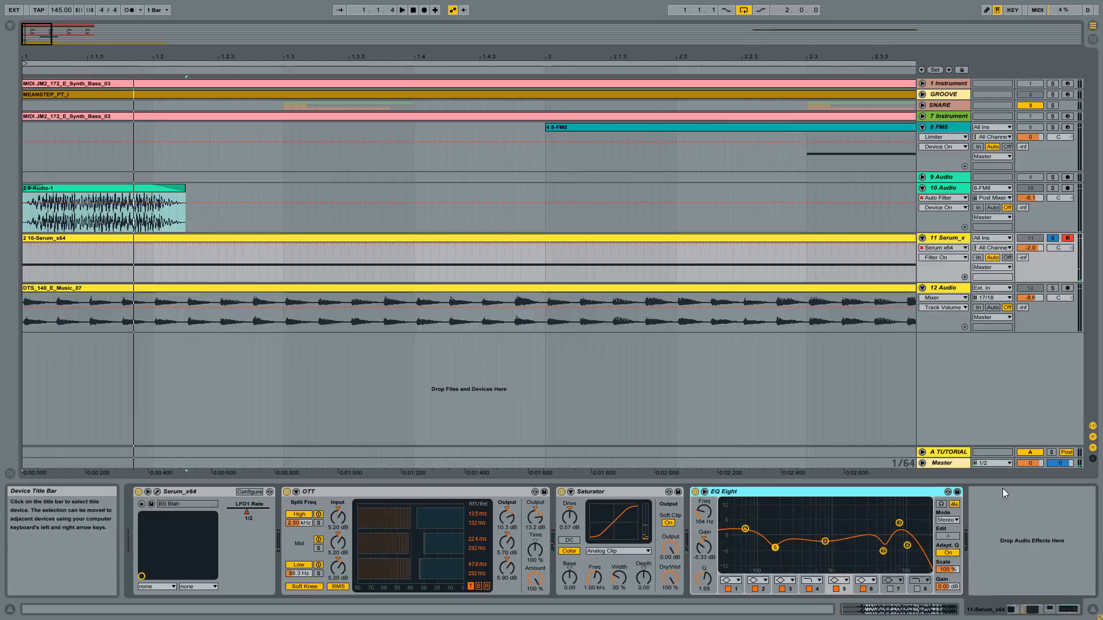
left_click(159, 491)
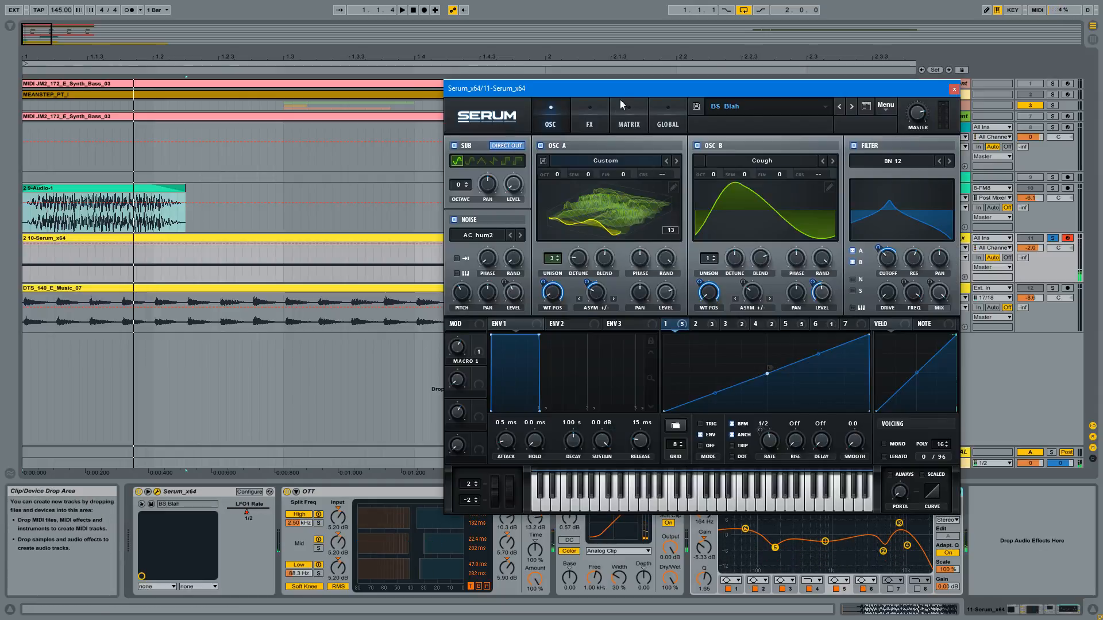
left_click_drag(620, 88, 412, 87)
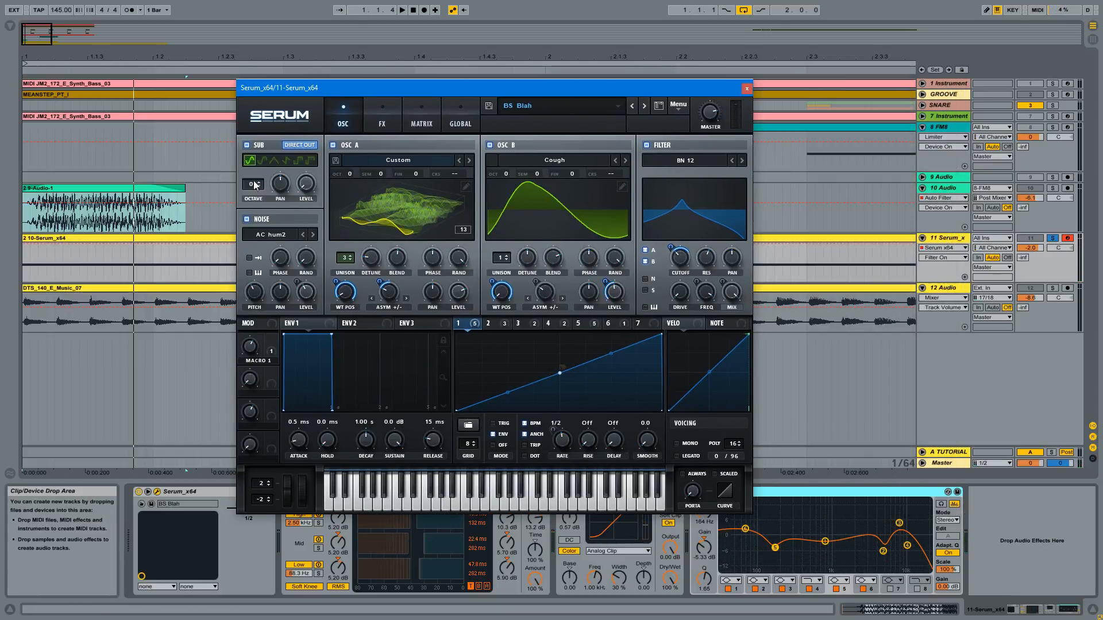
- Select the 10-Serum_x64 clip and switch Osc B's wavetable display in Serum to the 3D view
left_click(88, 190)
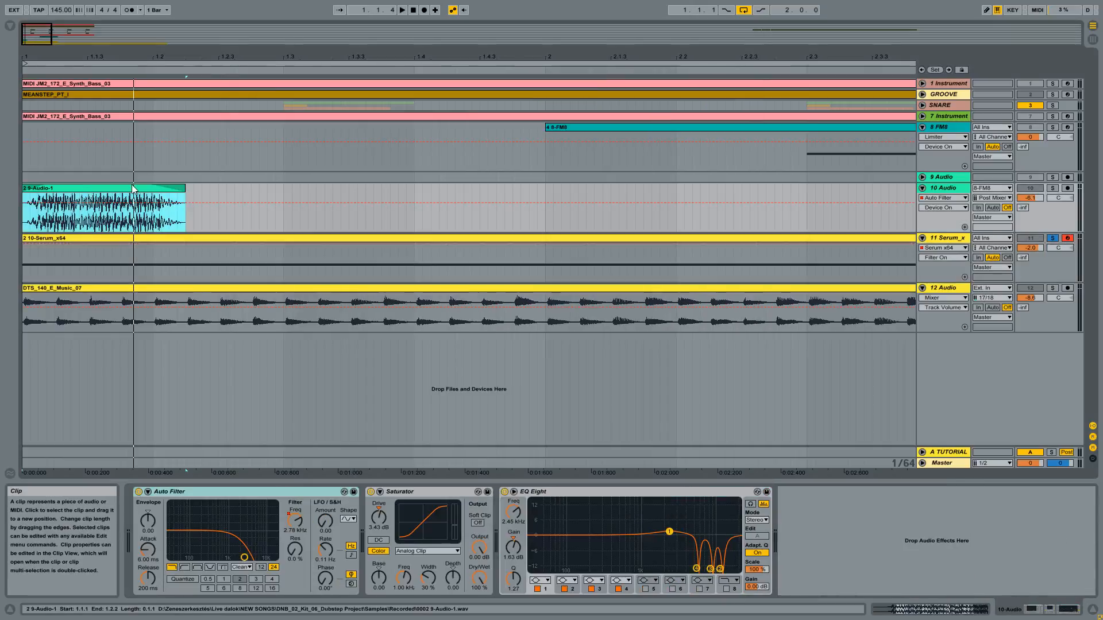
left_click(71, 239)
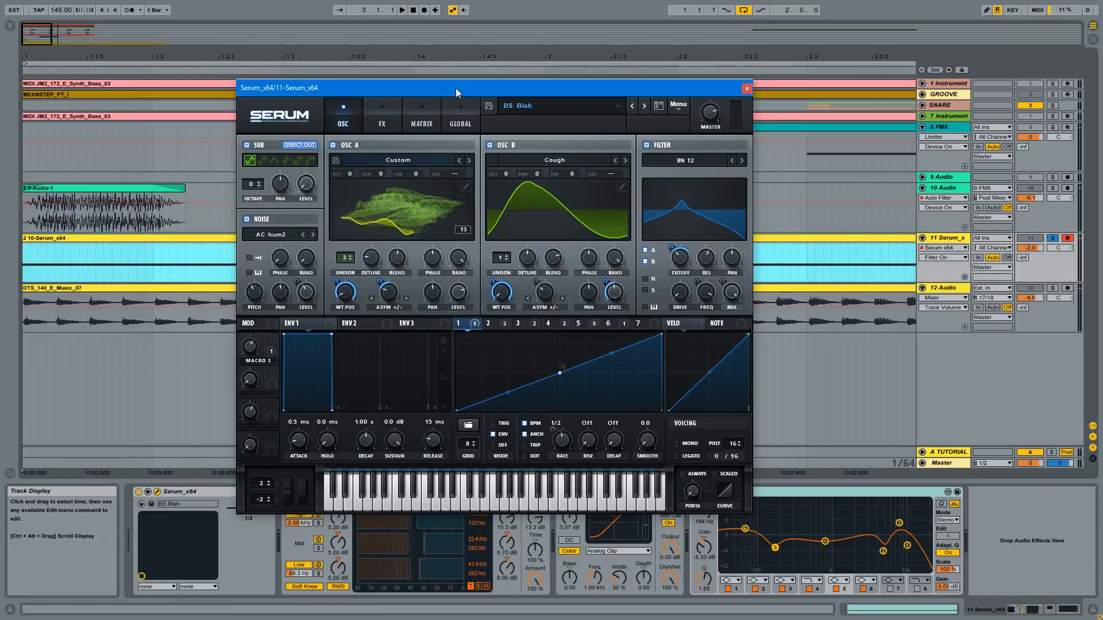
left_click_drag(456, 88, 466, 107)
left_click(557, 233)
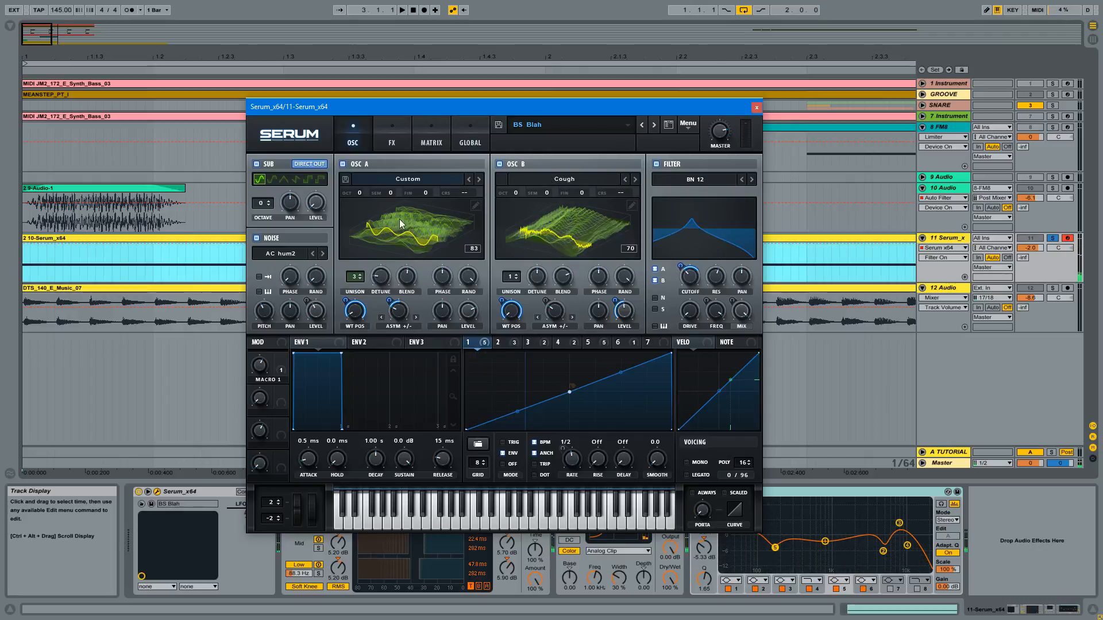
- Mute and restore Osc B, and likewise Osc A, to compare what each oscillator contributes to the sound
left_click(499, 164)
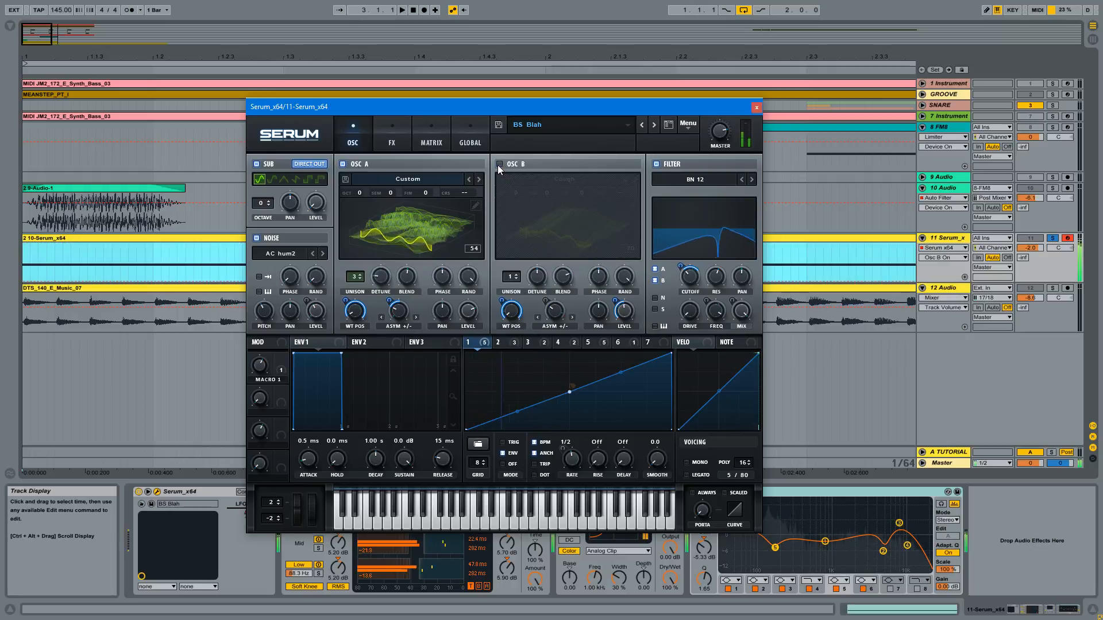
left_click(499, 164)
left_click(498, 164)
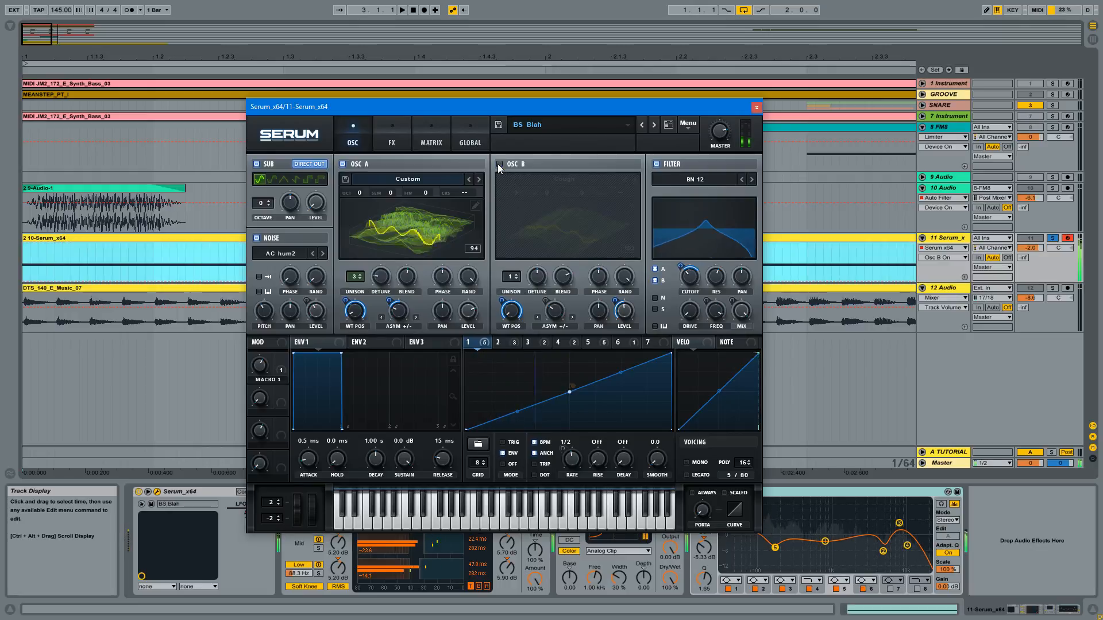
left_click(499, 164)
left_click(343, 164)
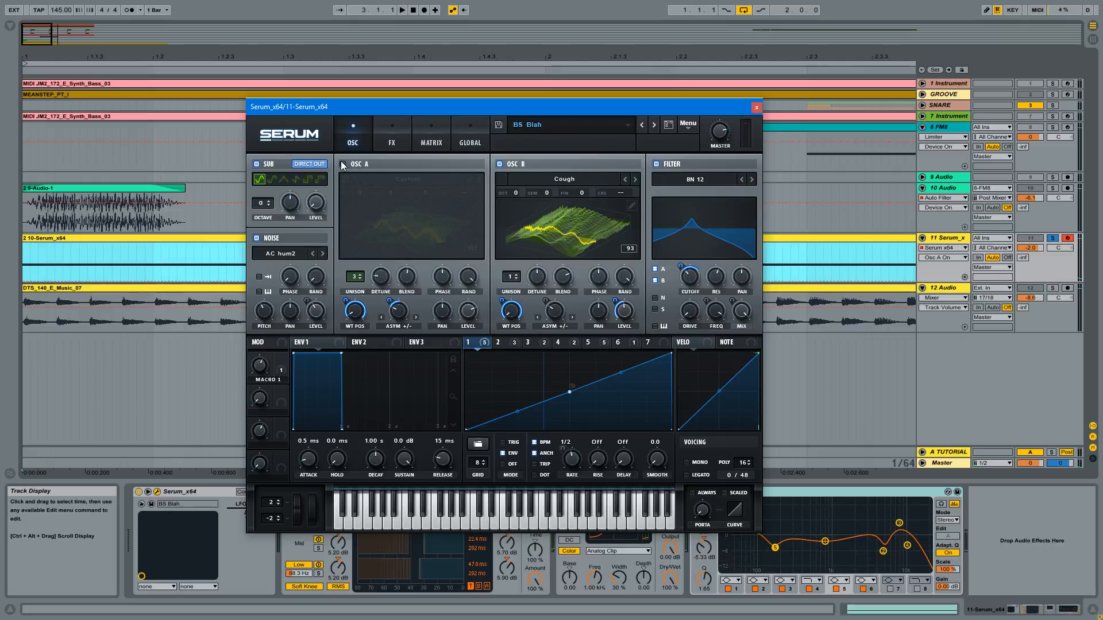
left_click(343, 165)
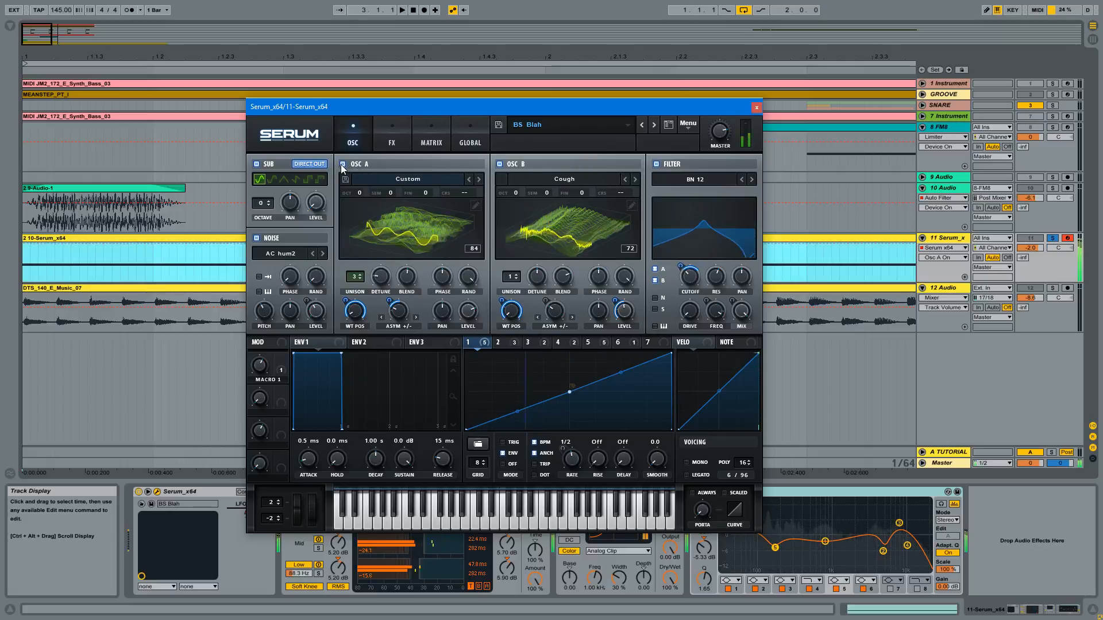
- Switch off Serum's Noise oscillator
left_click(257, 238)
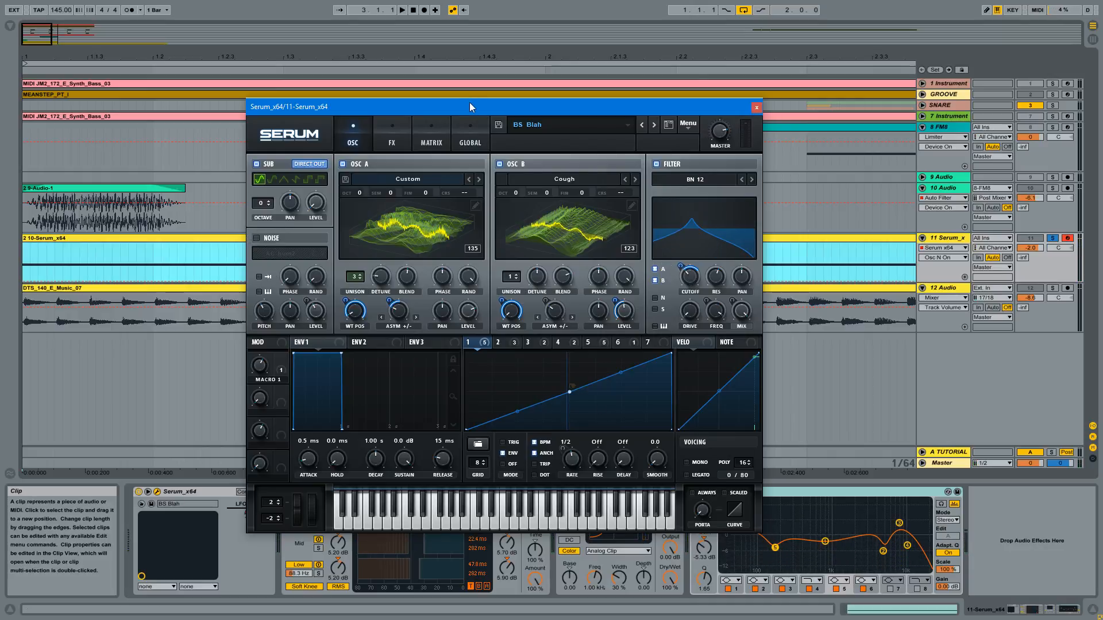
left_click_drag(472, 106, 430, 101)
- Look through the shapes of LFO 5, LFO 6 and LFO 7 and return to LFO 1
left_click(584, 337)
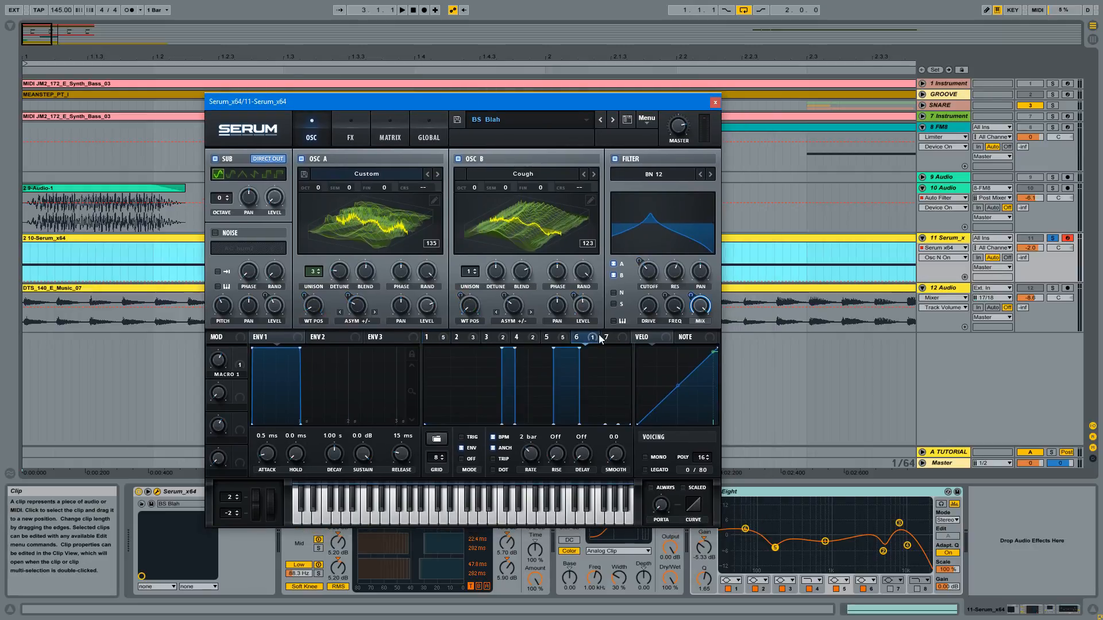
left_click(607, 338)
left_click(583, 337)
left_click(560, 338)
left_click(607, 339)
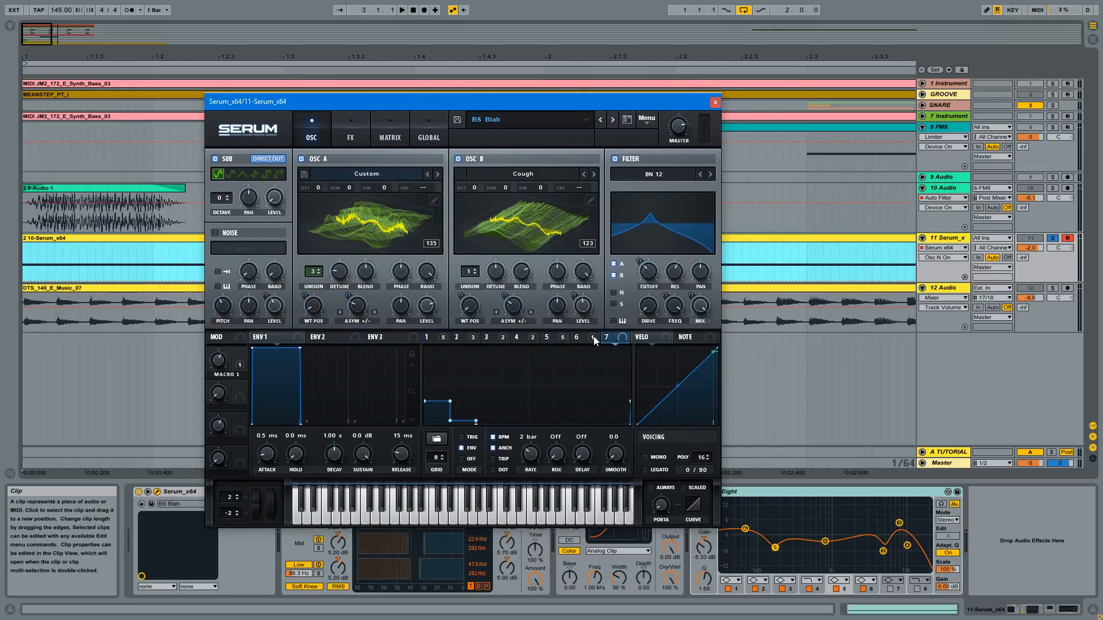
left_click(592, 338)
left_click(436, 340)
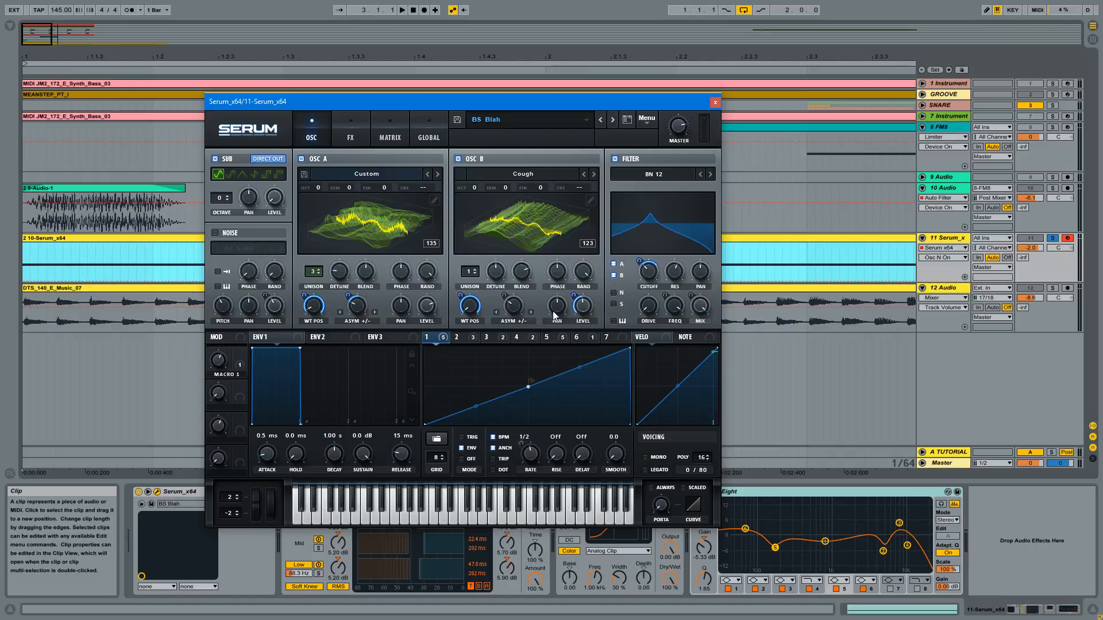
left_click_drag(434, 108, 482, 124)
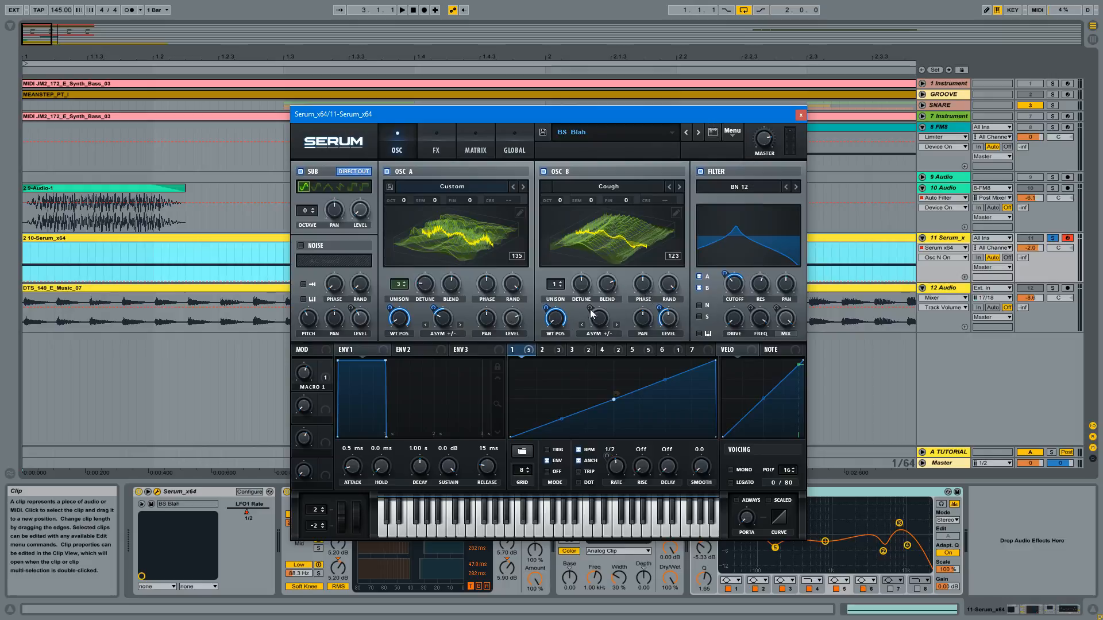
- Compare the curves of LFO 2 and LFO 3 and bring LFO 1 back into view
mouse_move(532, 351)
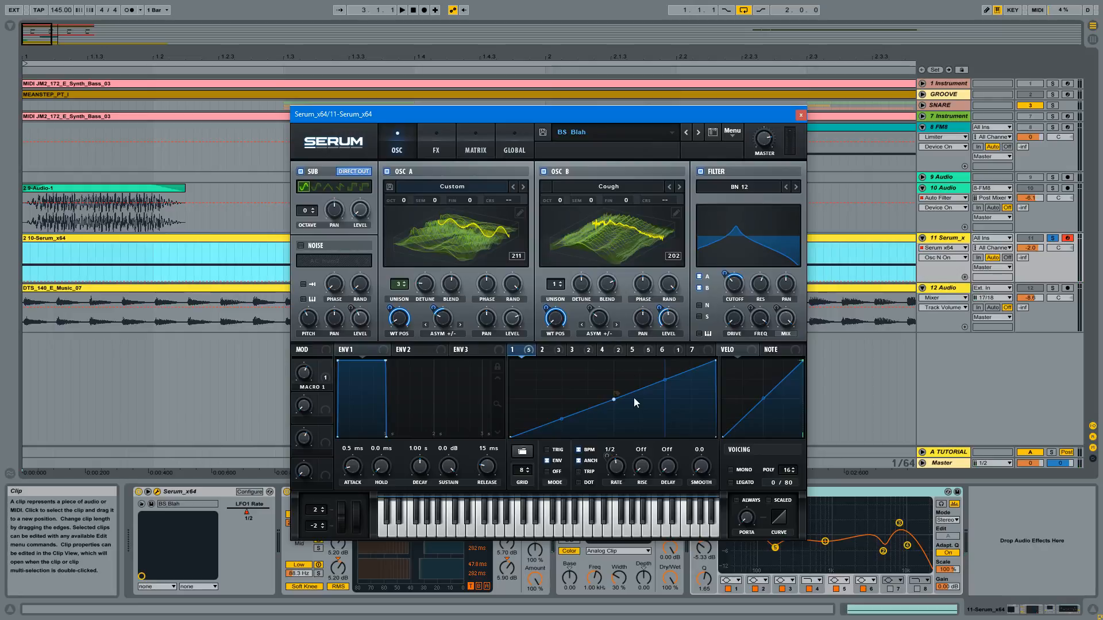
left_click(543, 351)
left_click(580, 349)
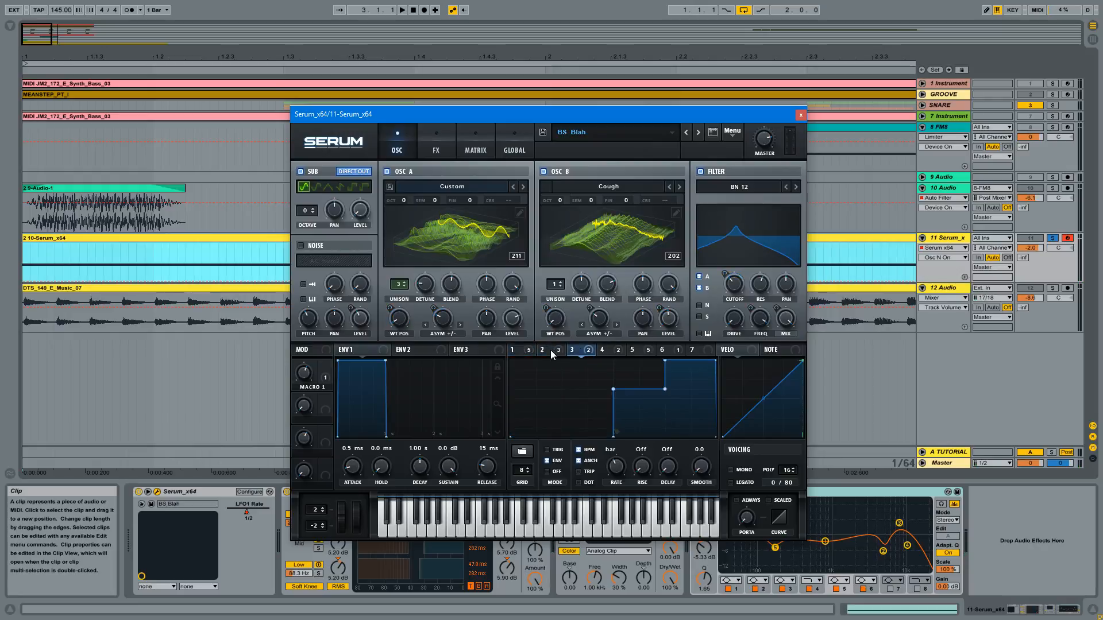
left_click(550, 350)
left_click(523, 350)
- Show the loopback point options for the middle point of LFO 1's ramp, leaving the curve unedited
right_click(615, 398)
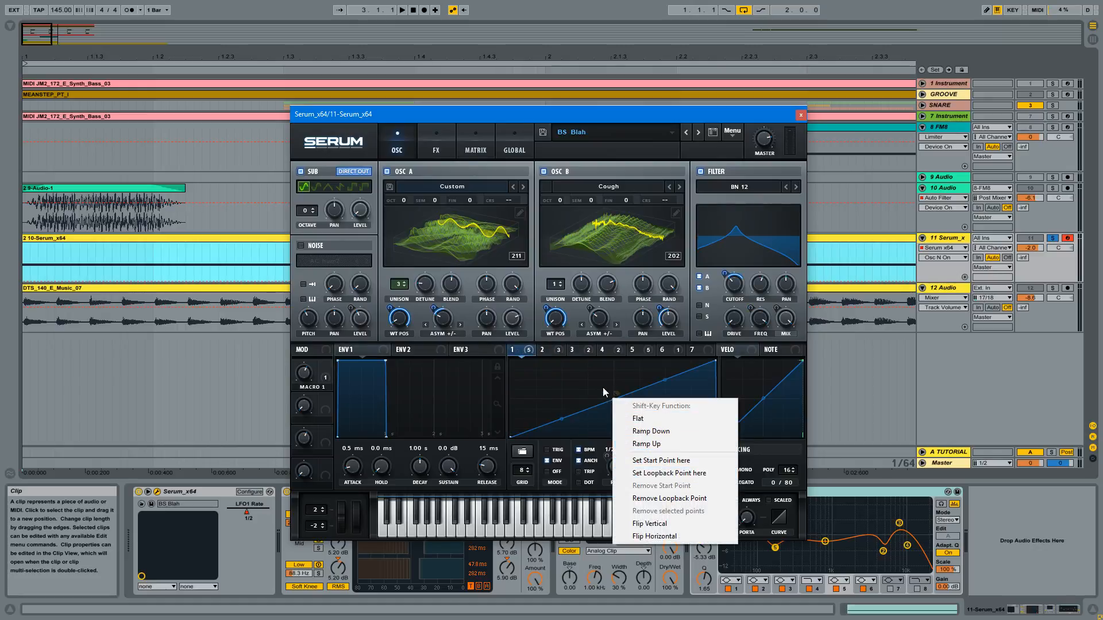
left_click(533, 119)
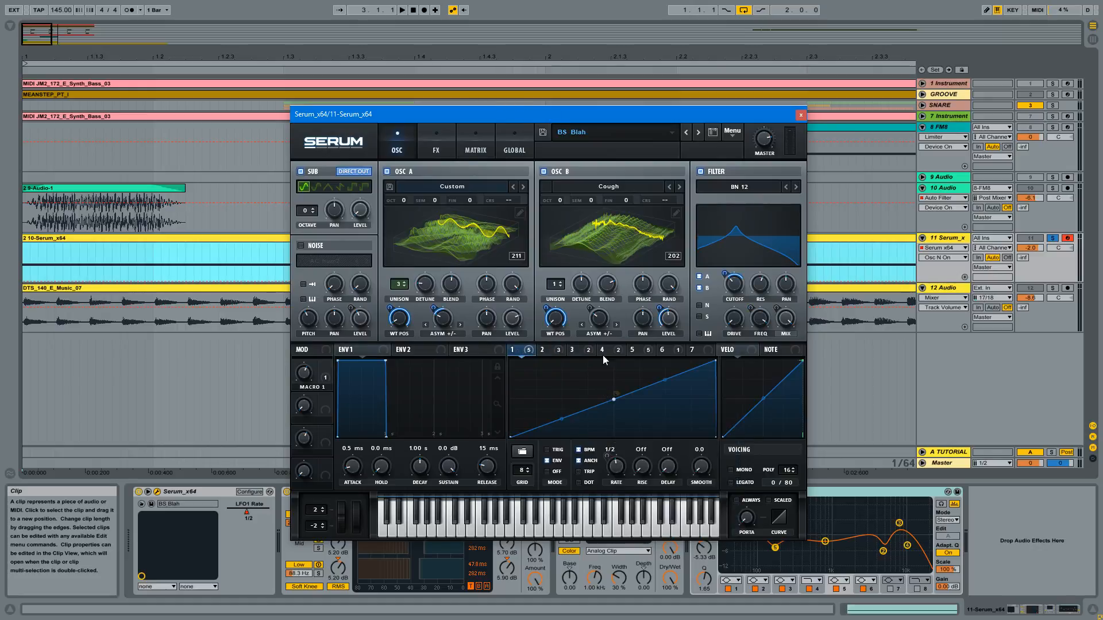
right_click(613, 399)
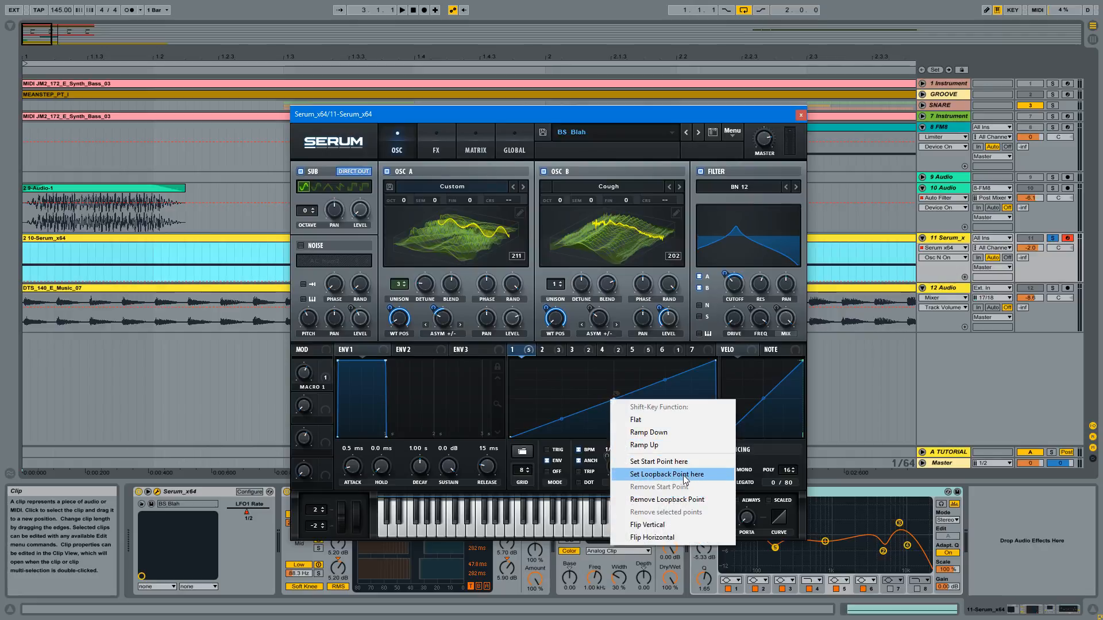
left_click(515, 112)
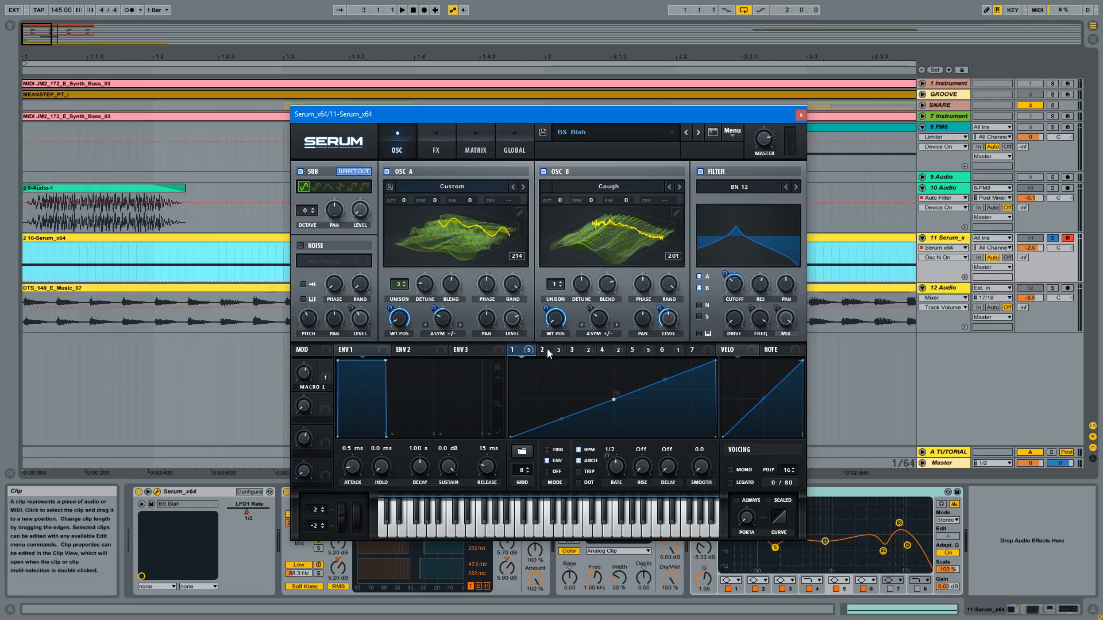
- Examine LFO 2's destinations and curve, and show the start and loopback options at its middle point
mouse_move(548, 352)
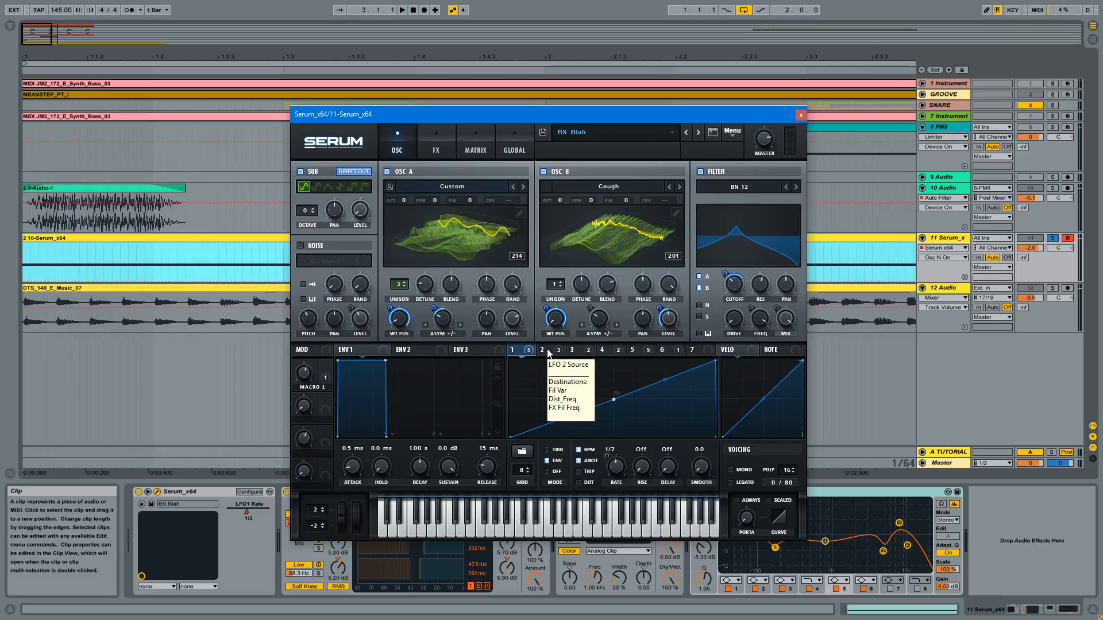
left_click(547, 350)
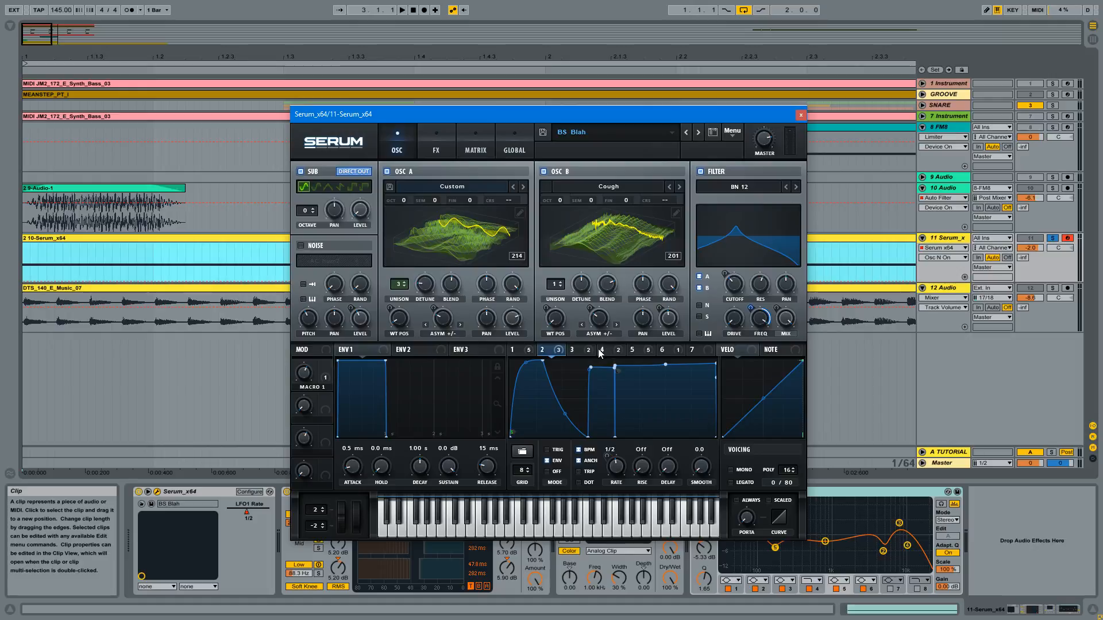
mouse_move(599, 351)
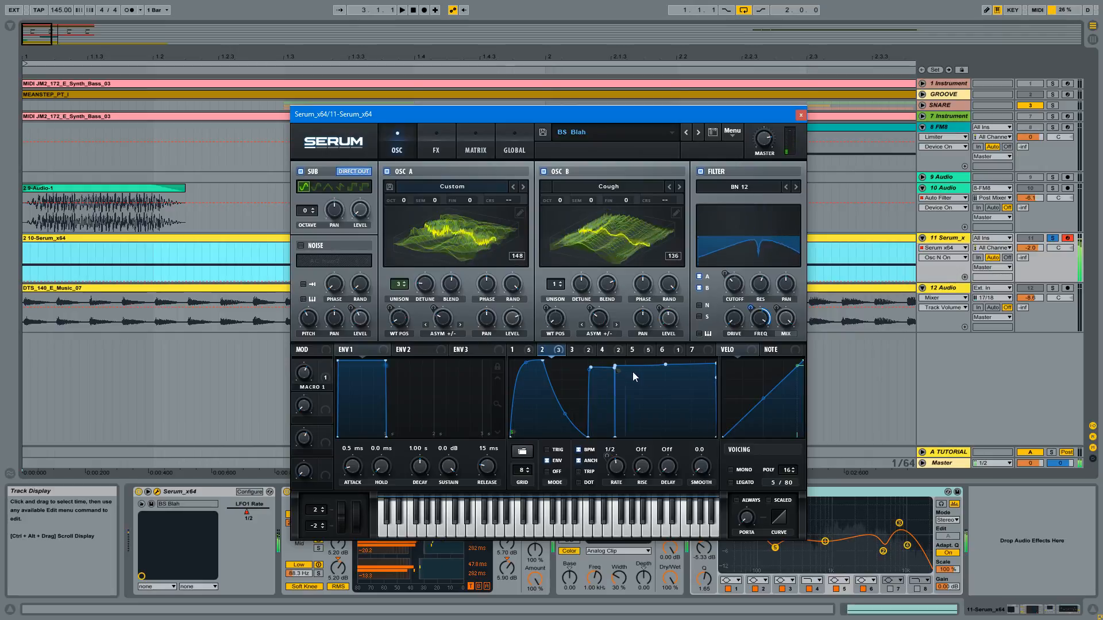
right_click(616, 364)
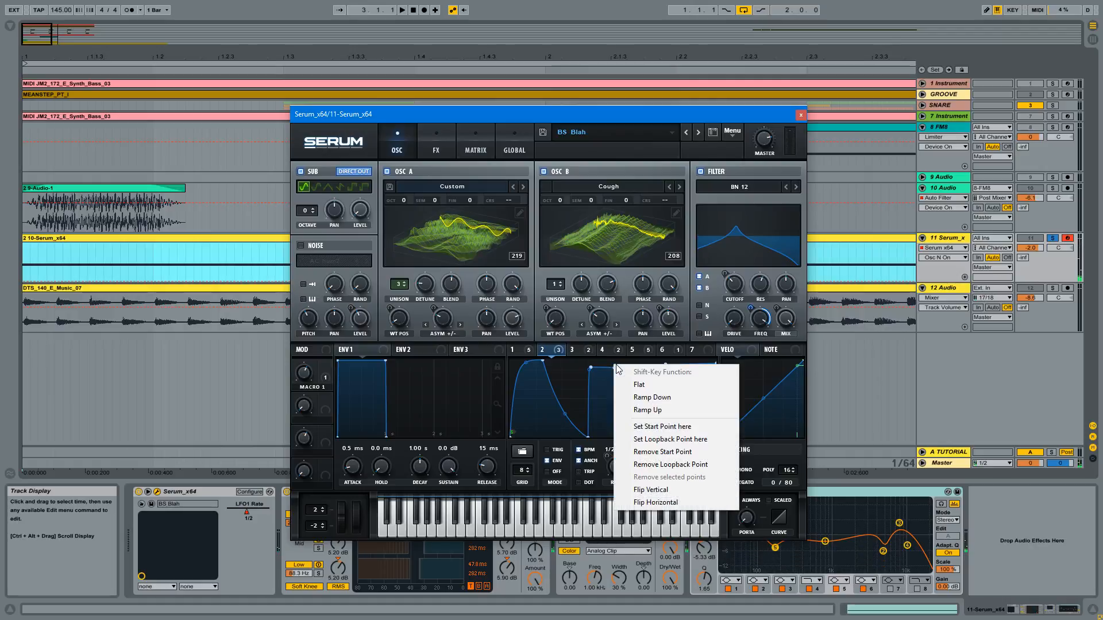
left_click(592, 146)
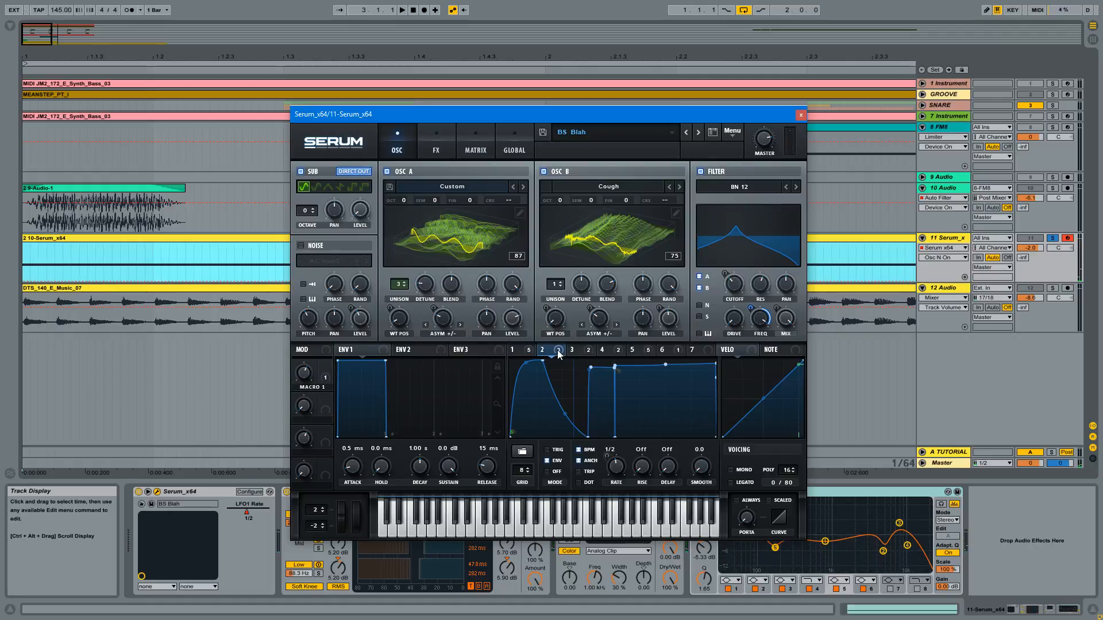
- Trace LFO 2's destinations through the distortion and filter effects and the oscillator page's main filter
left_click(437, 138)
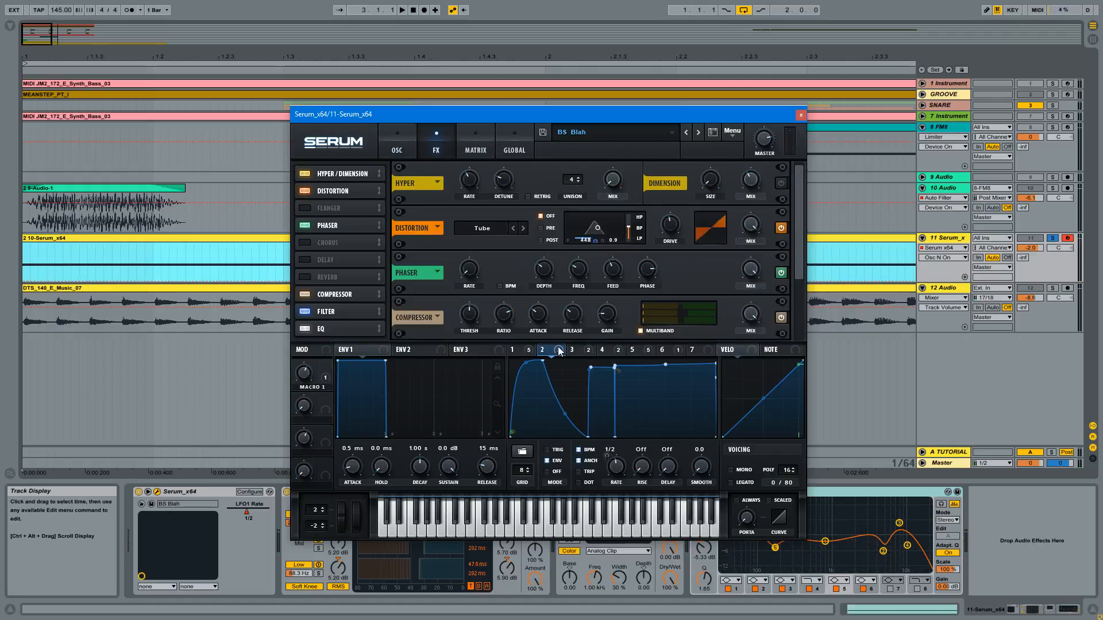
mouse_move(560, 352)
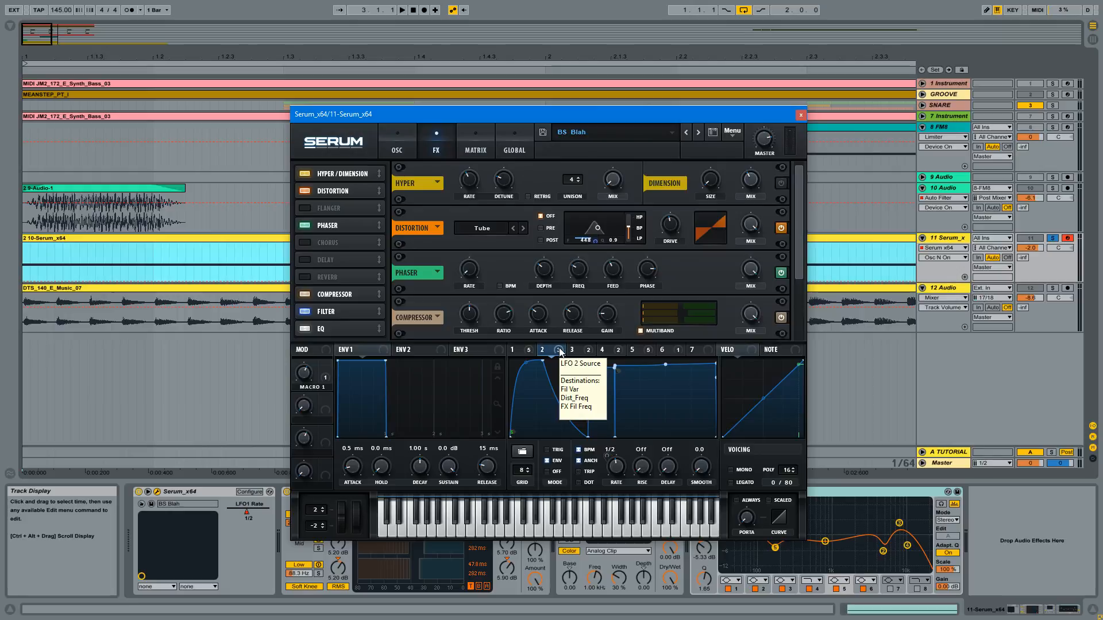
left_click(411, 143)
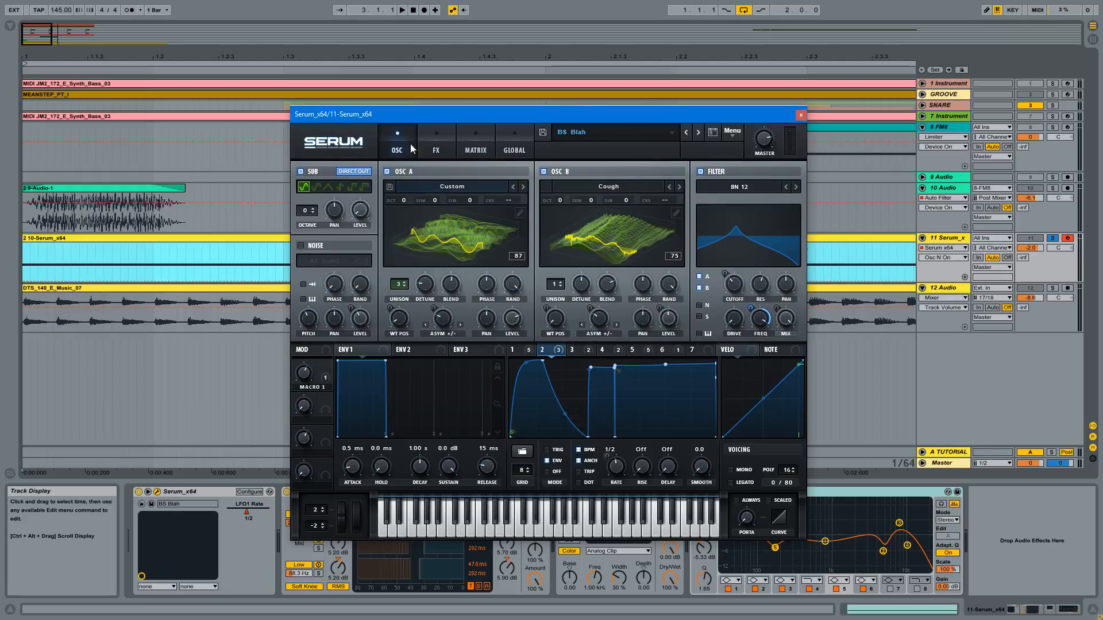
left_click(436, 141)
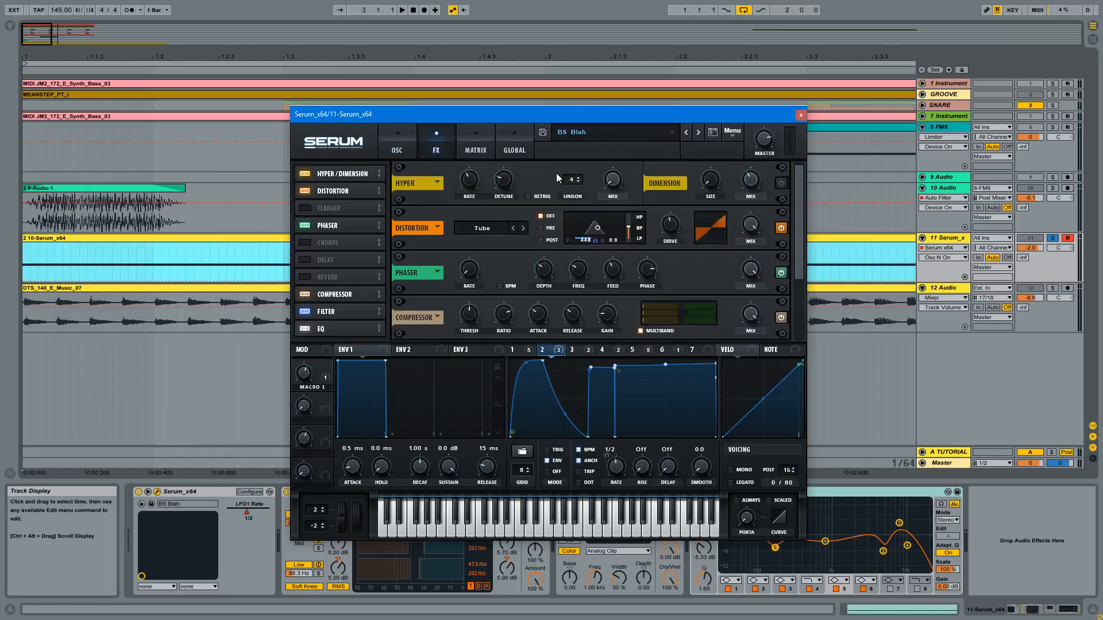
left_click_drag(800, 220, 811, 312)
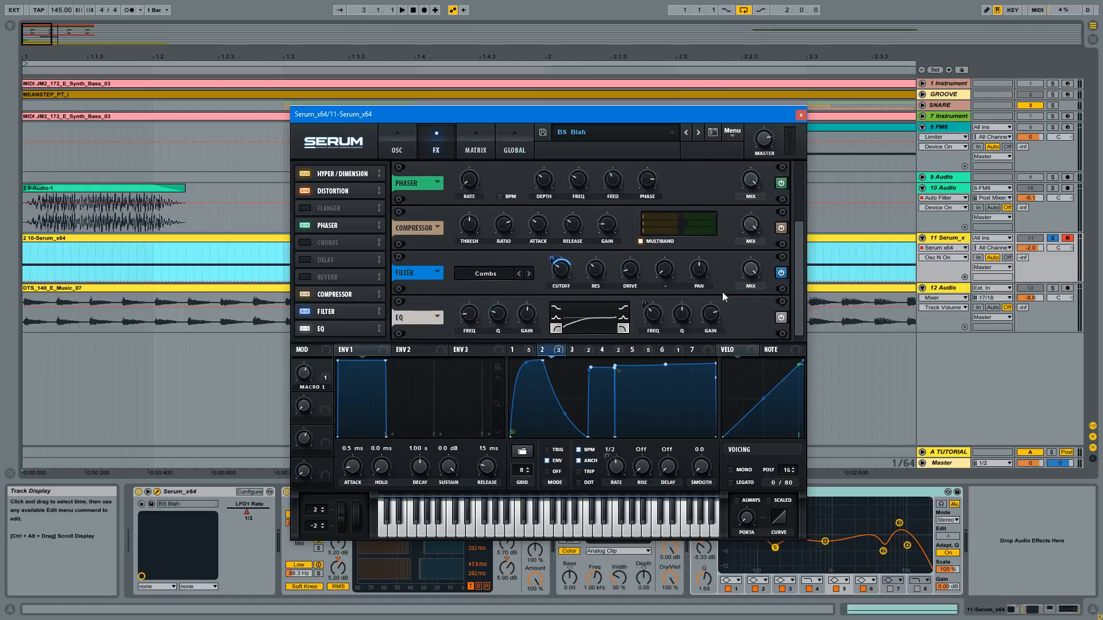
left_click(401, 141)
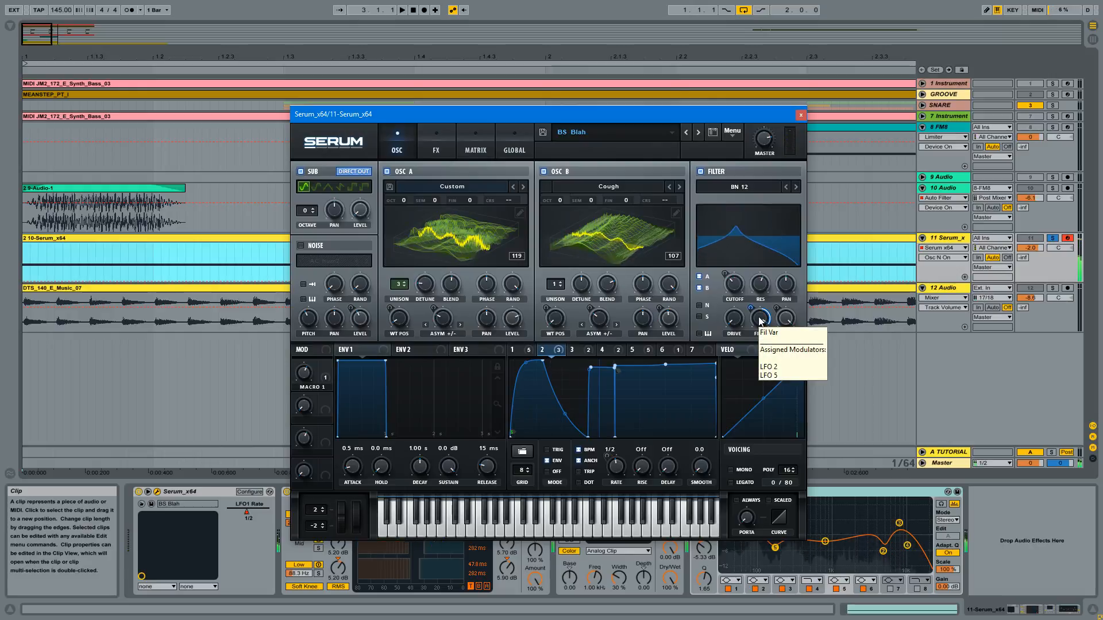
mouse_move(560, 351)
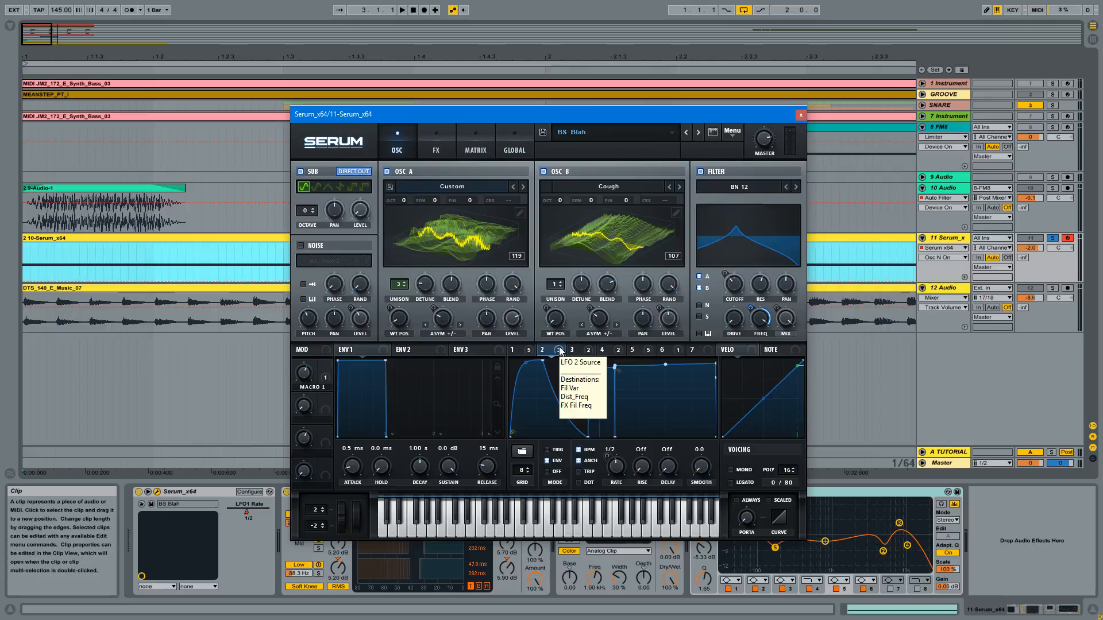
- Bypass and re-enable the Combs filter effect to compare the bass with and without it
left_click(436, 143)
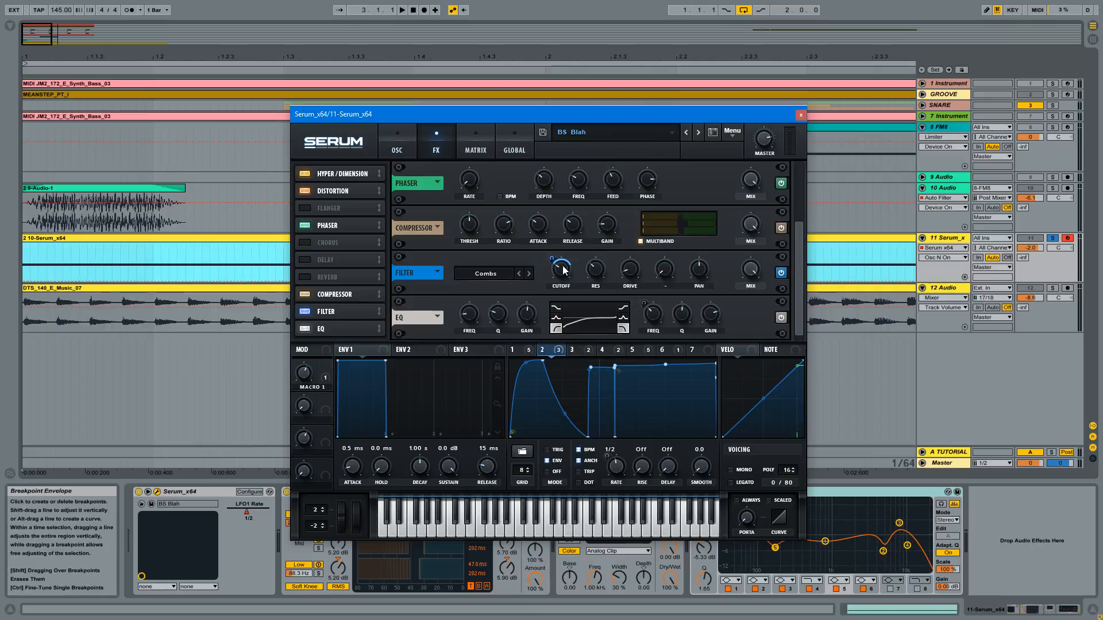
left_click(781, 274)
left_click(781, 273)
left_click(780, 273)
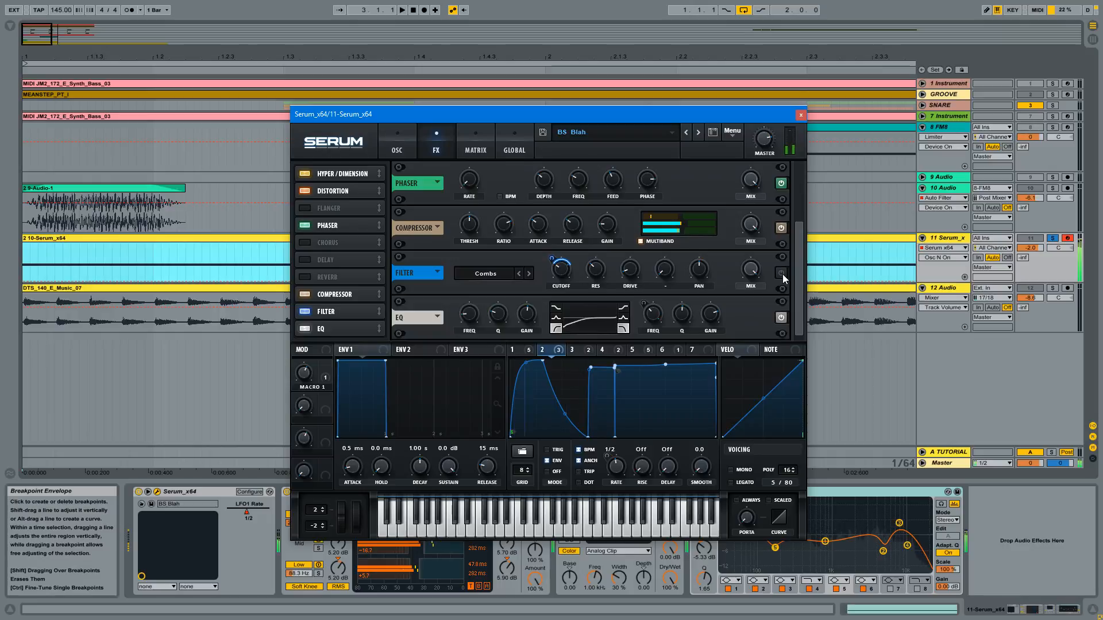
- Compare the distortion's filter in its Off, Pre and Post positions and set it to Pre
left_click_drag(795, 268, 797, 180)
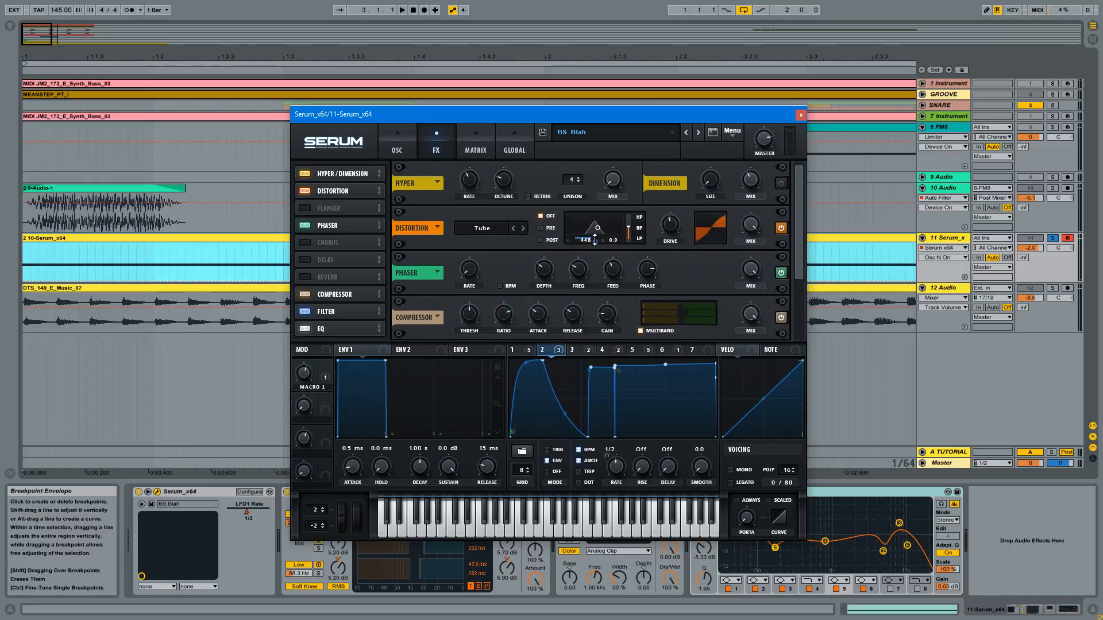
left_click(543, 228)
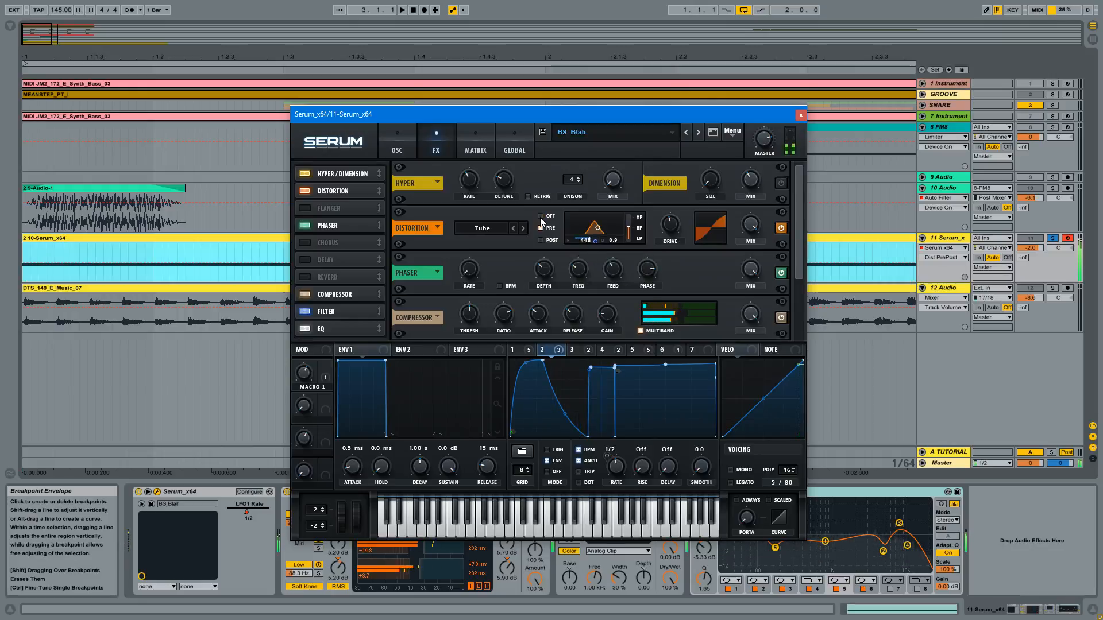
left_click(540, 217)
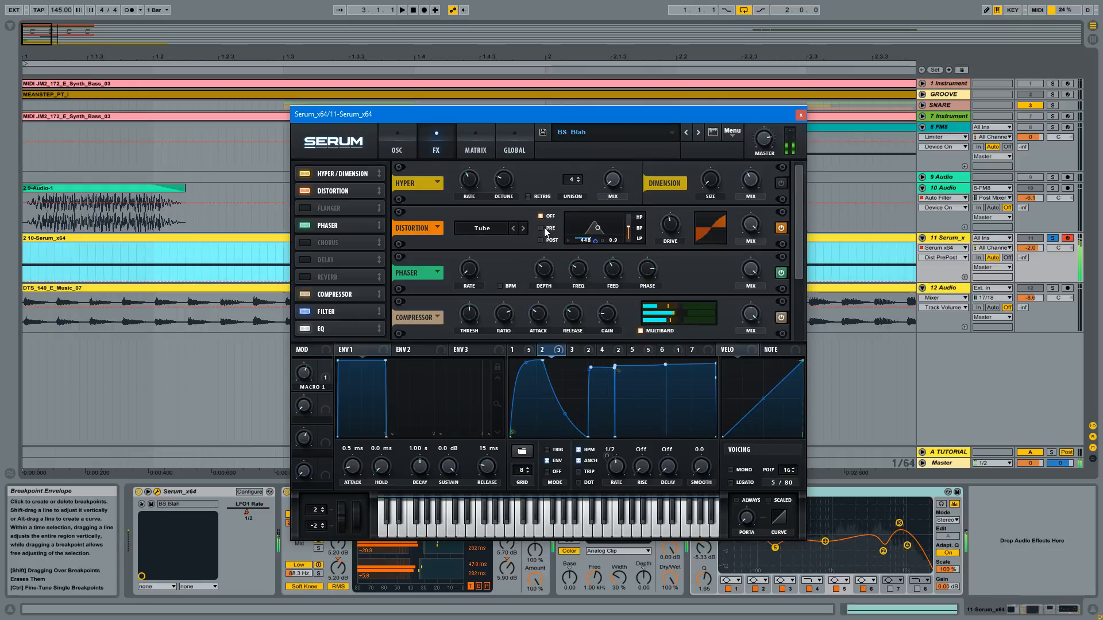
left_click(544, 227)
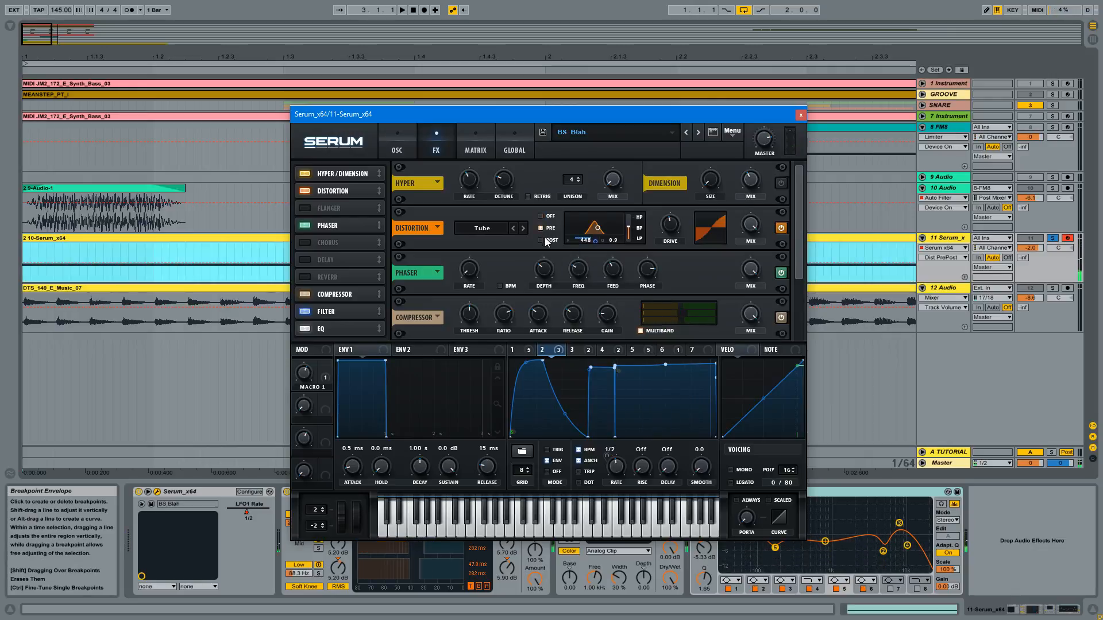
left_click(543, 239)
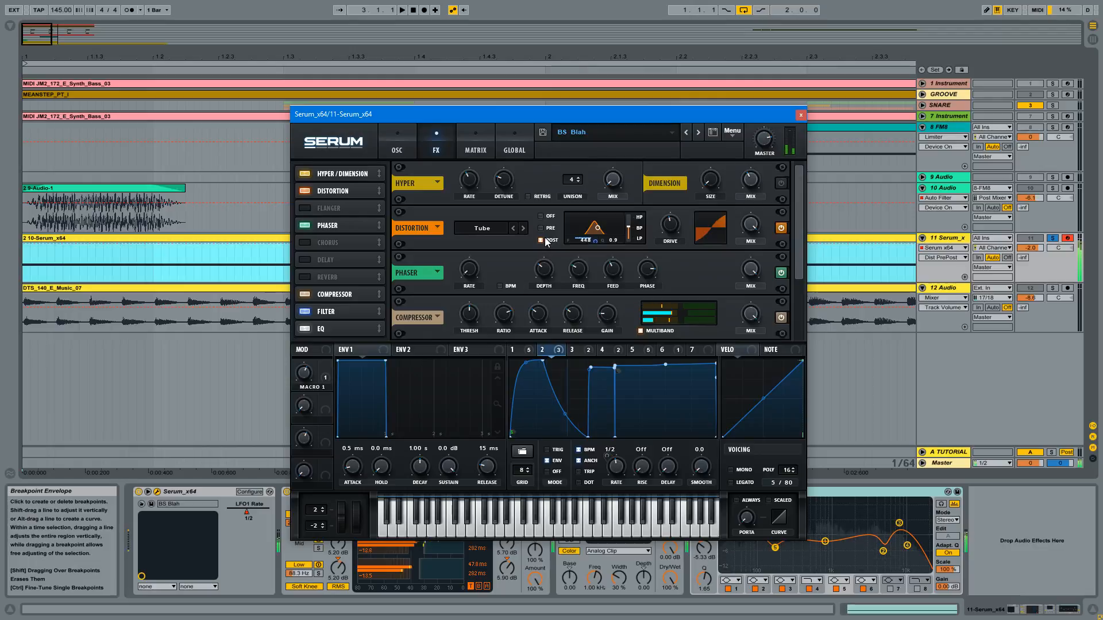
left_click(542, 228)
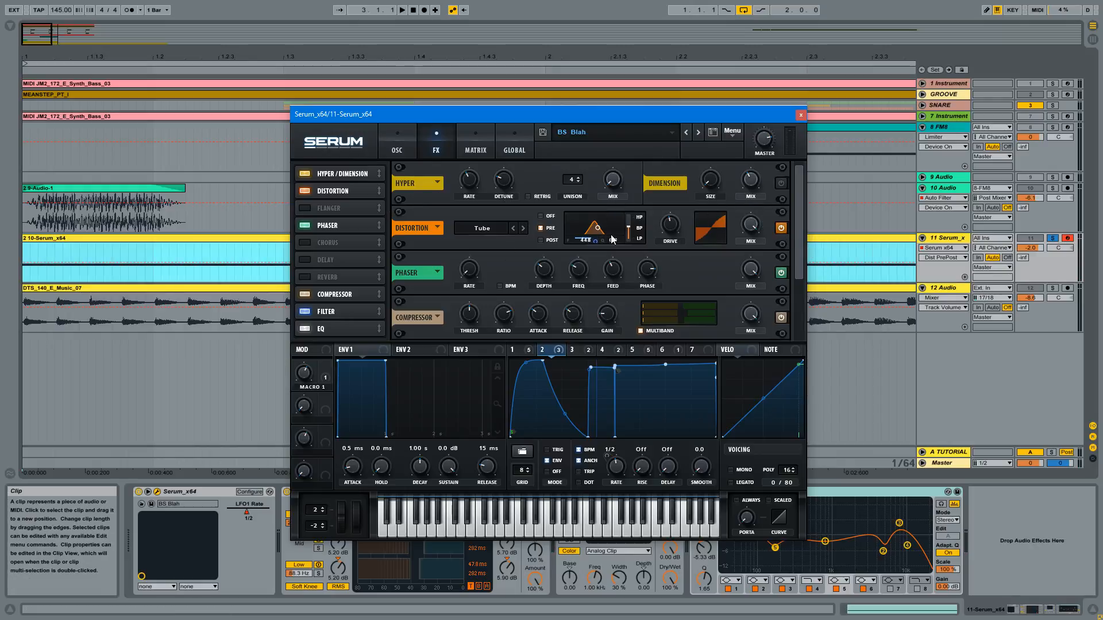
- Show the Multi filter types offered for the main filter, without choosing another type
left_click(396, 143)
left_click(440, 142)
left_click(398, 135)
left_click(740, 187)
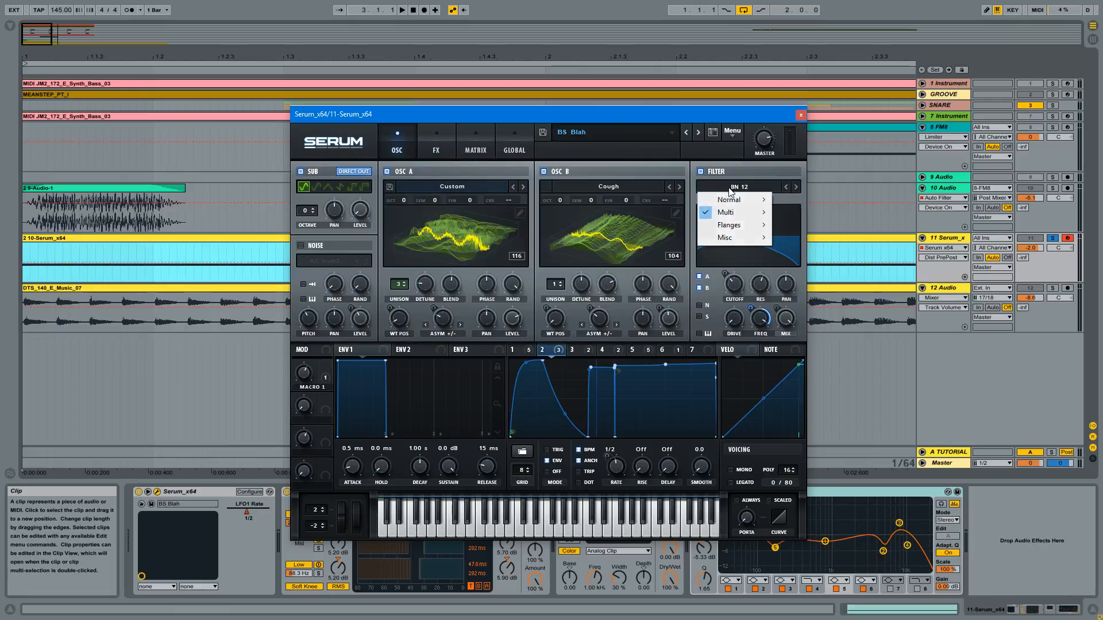
mouse_move(728, 213)
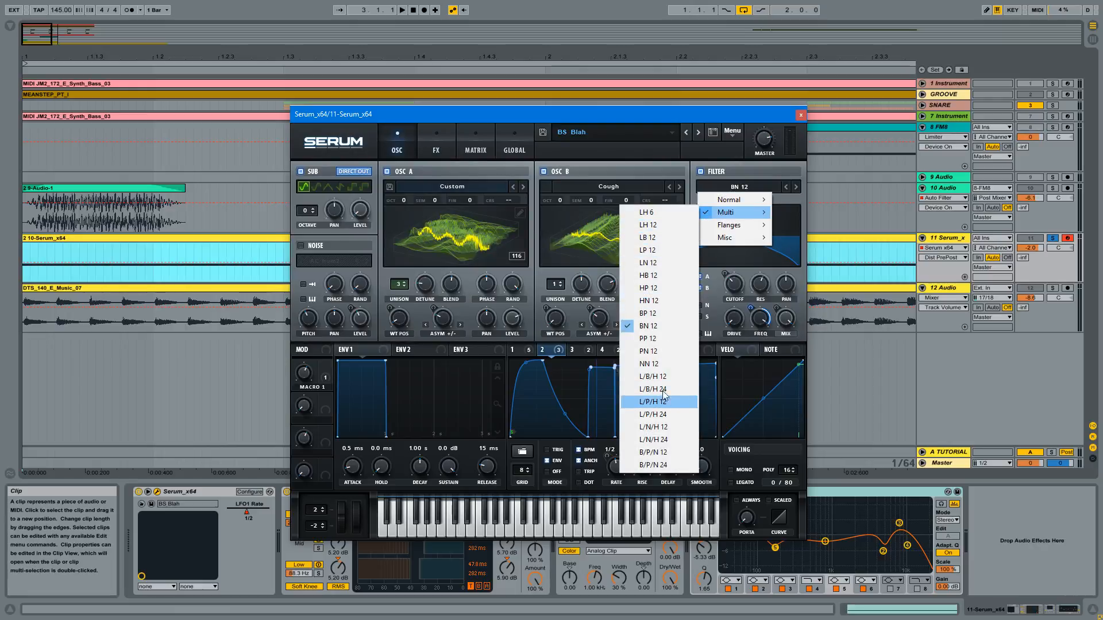
left_click(443, 138)
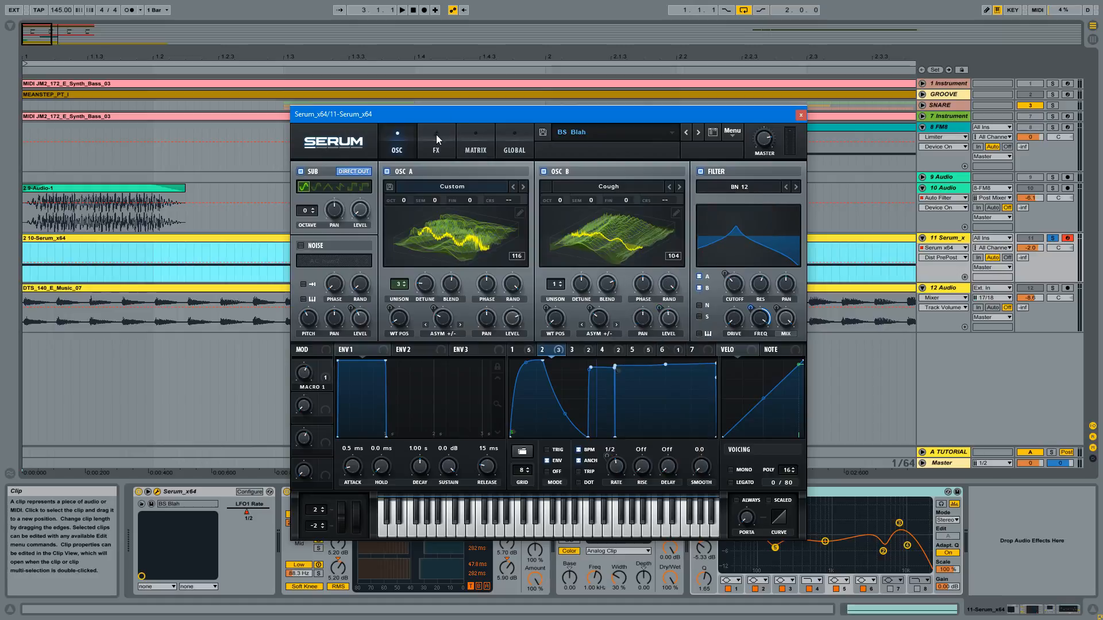
- Review the effects chain and compare the distortion's filter at Off again before returning it to Pre
left_click(436, 136)
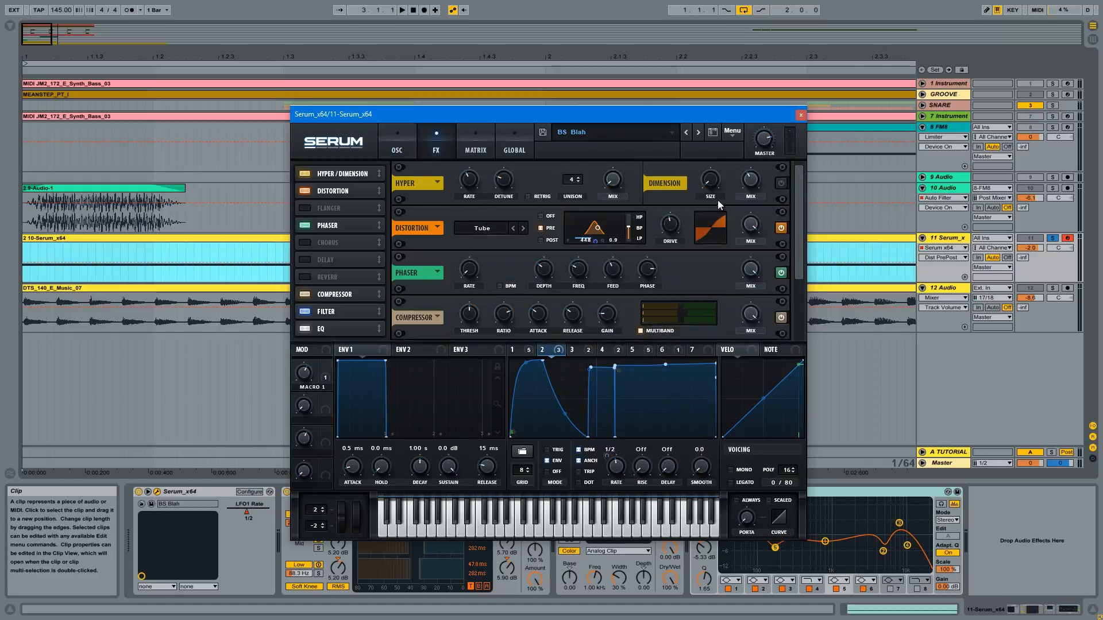
left_click_drag(801, 191, 800, 246)
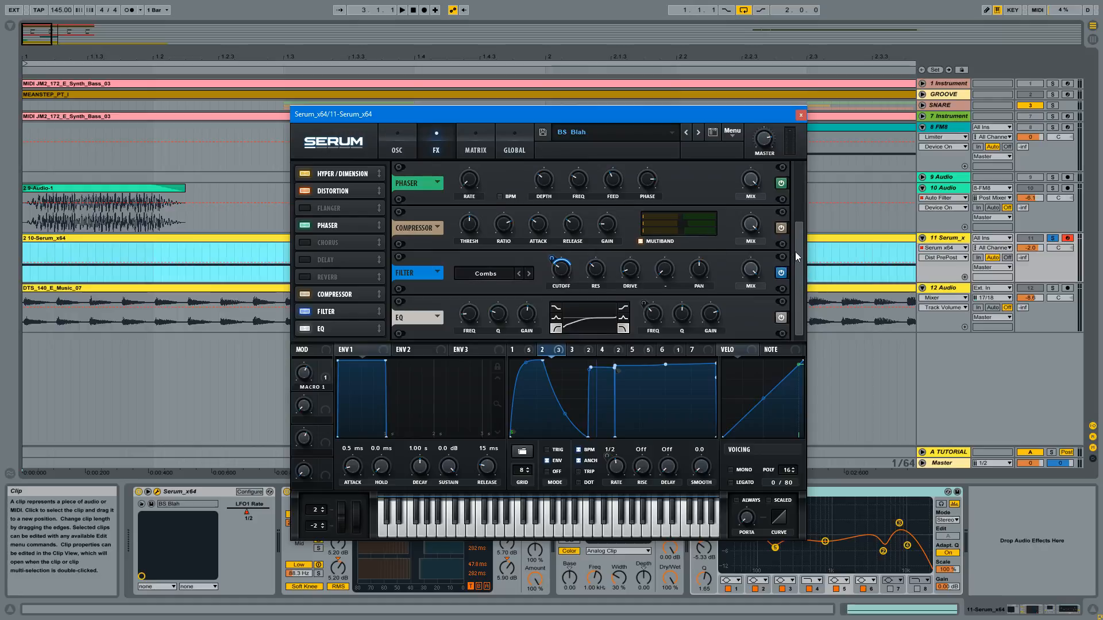
left_click_drag(795, 252, 794, 164)
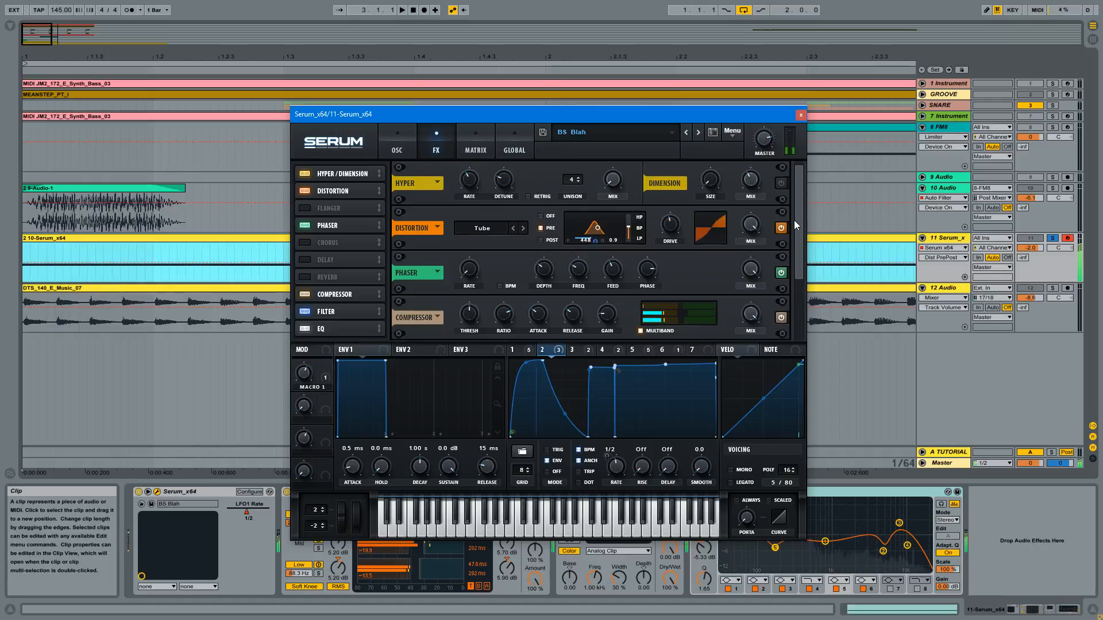
left_click(548, 218)
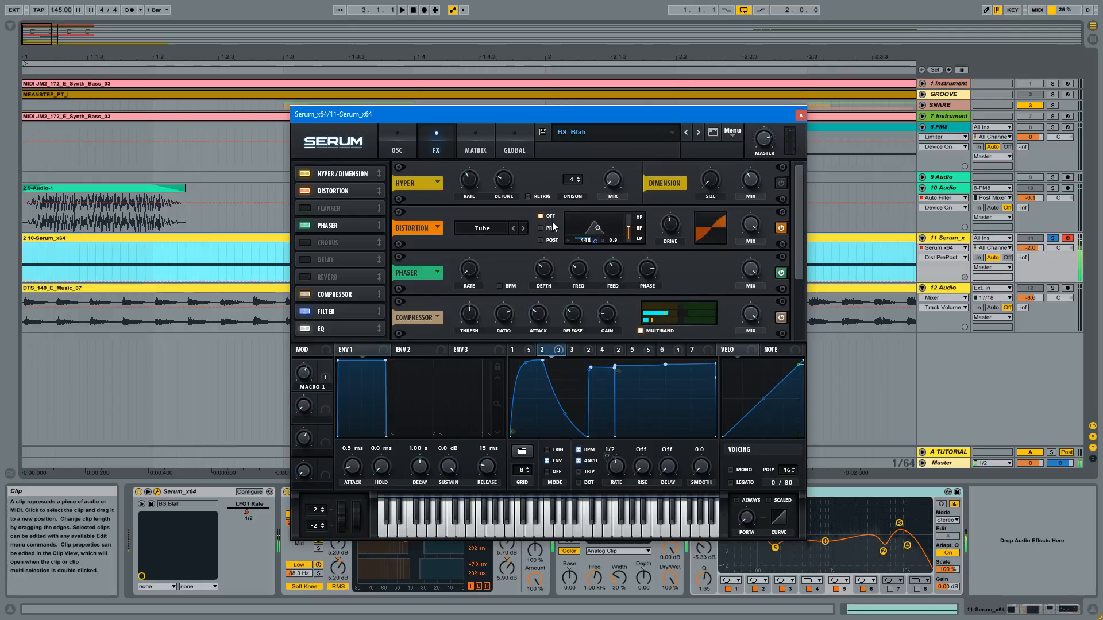
left_click(549, 229)
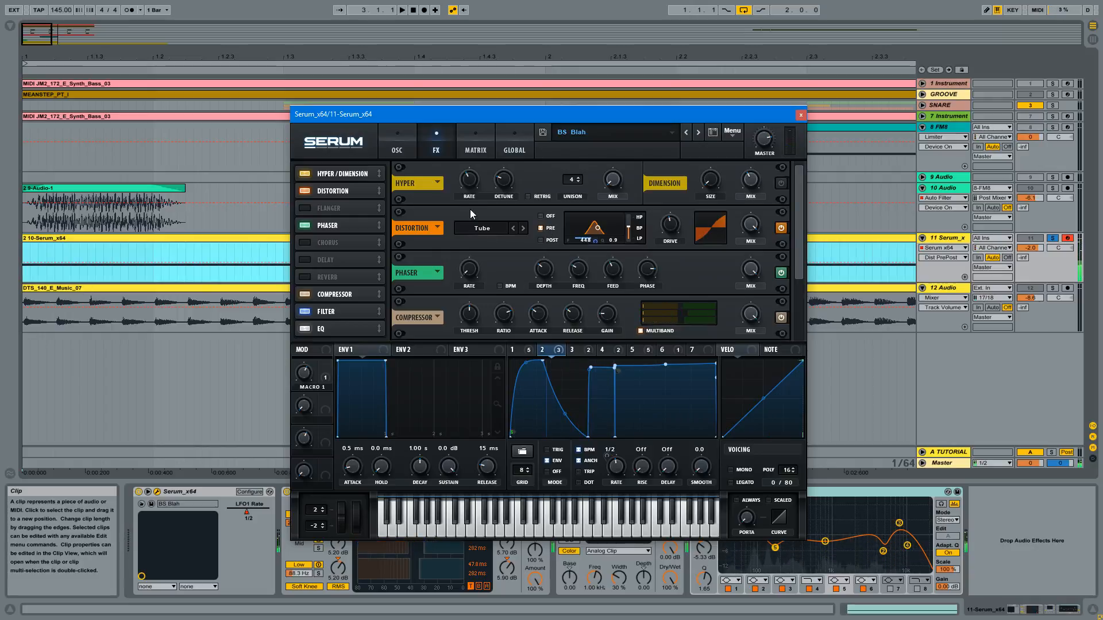
- Recheck LFO 2's destinations against the Combs filter effect and the oscillator page
left_click_drag(798, 215, 804, 285)
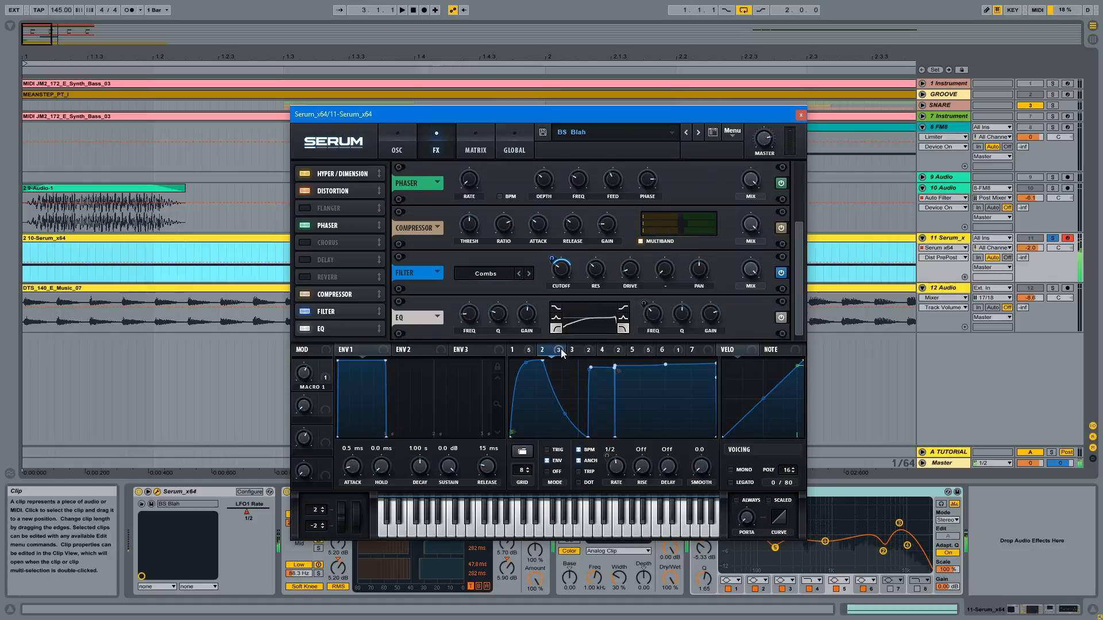
mouse_move(561, 350)
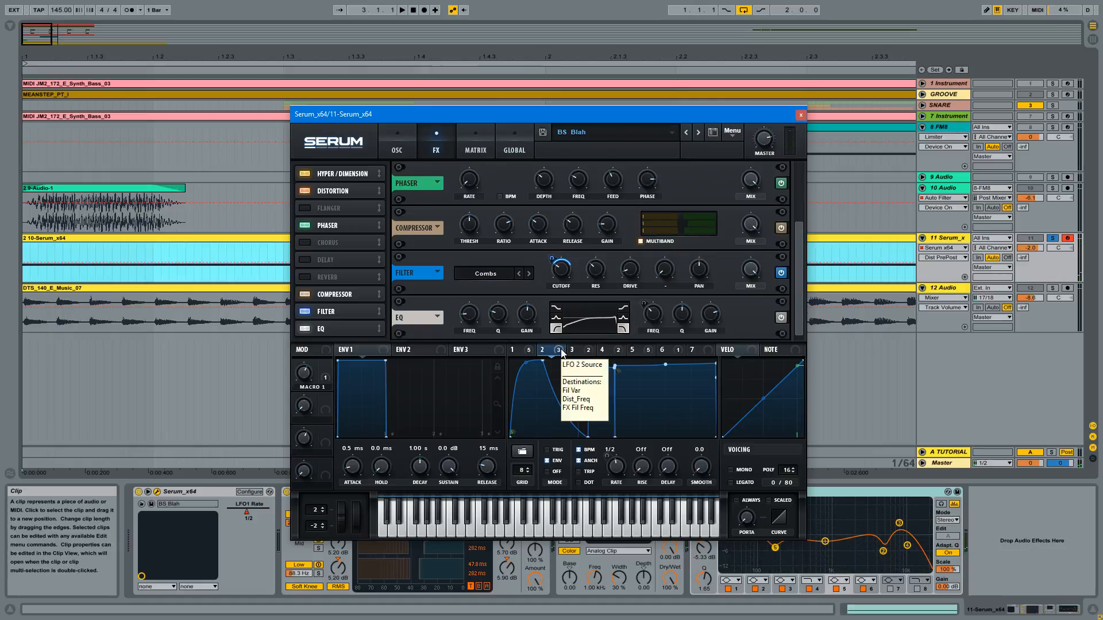
left_click(396, 135)
left_click(436, 148)
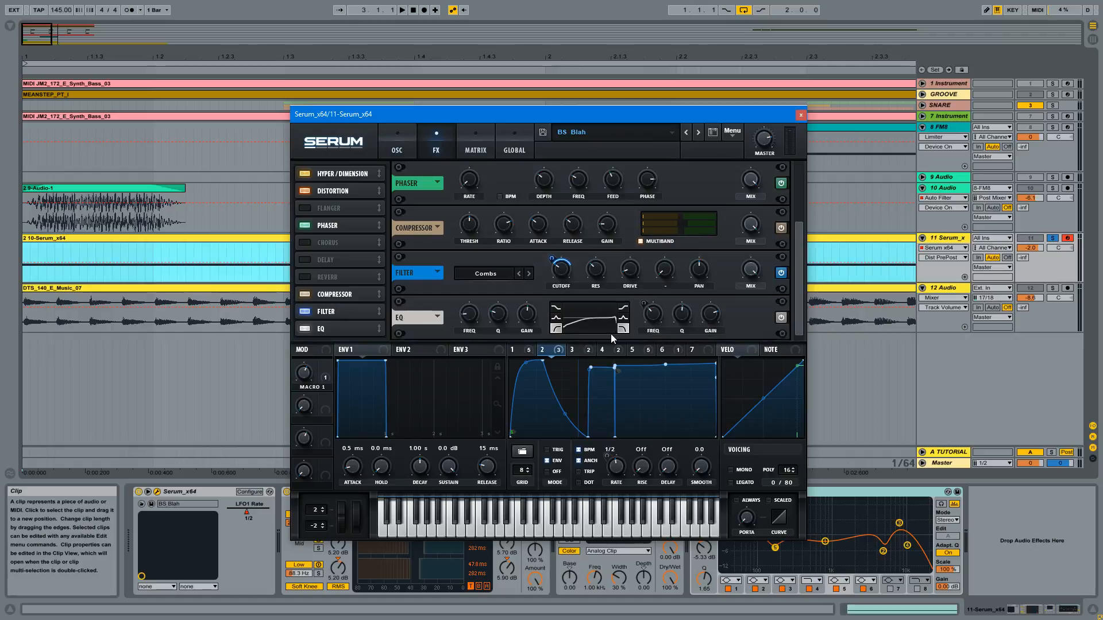
- Examine the curves of LFO 3 and LFO 4, and trace LFO 4's noise level and EQ frequency destinations
left_click(581, 350)
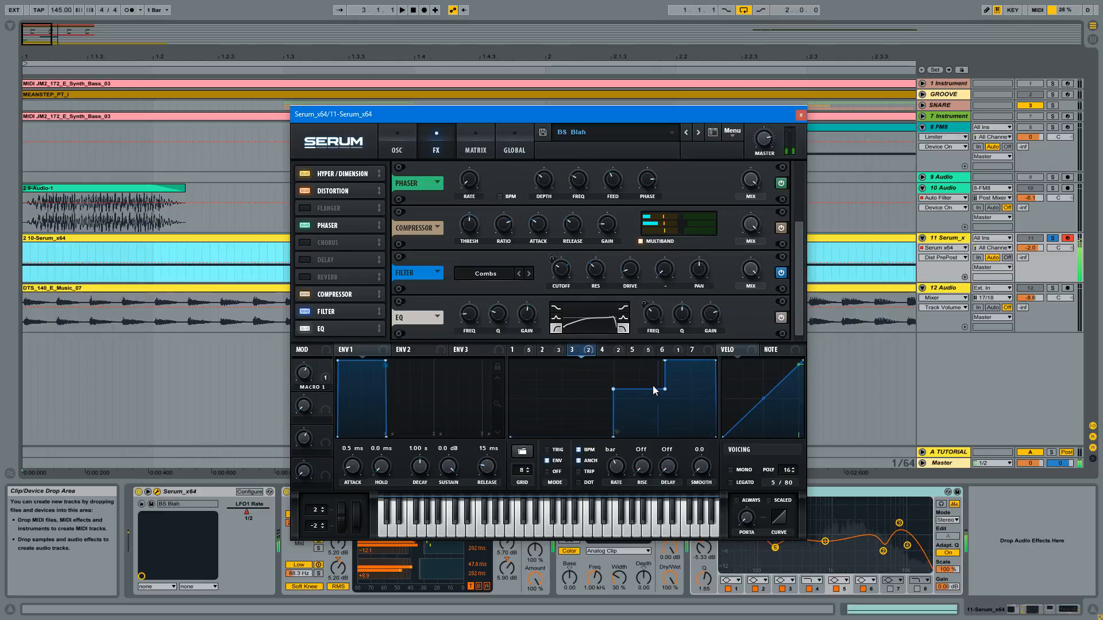
left_click(607, 351)
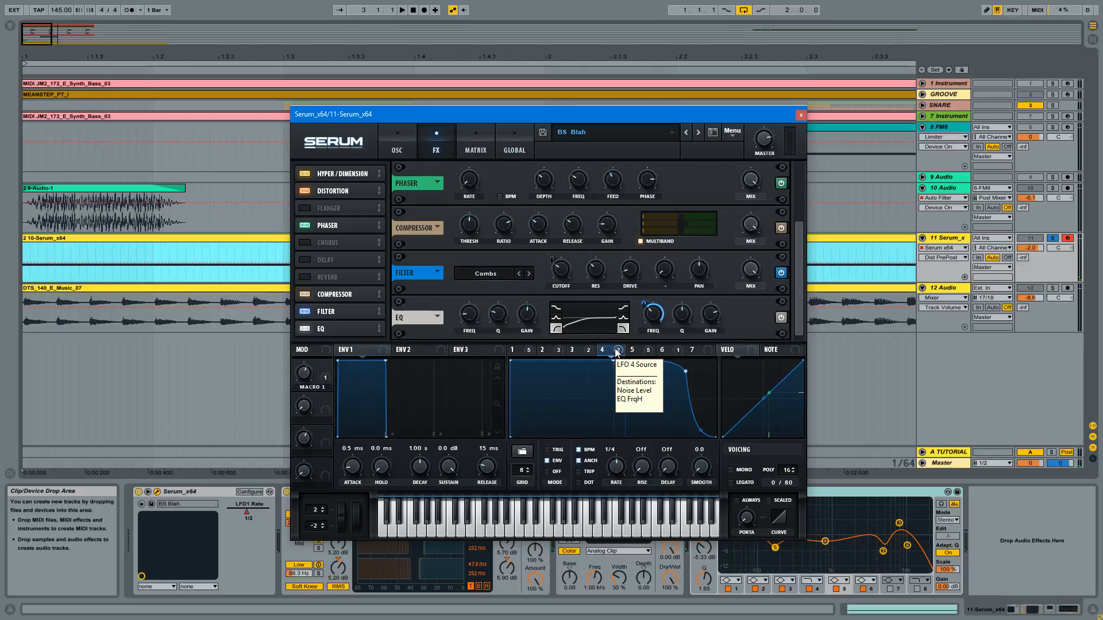
left_click(389, 146)
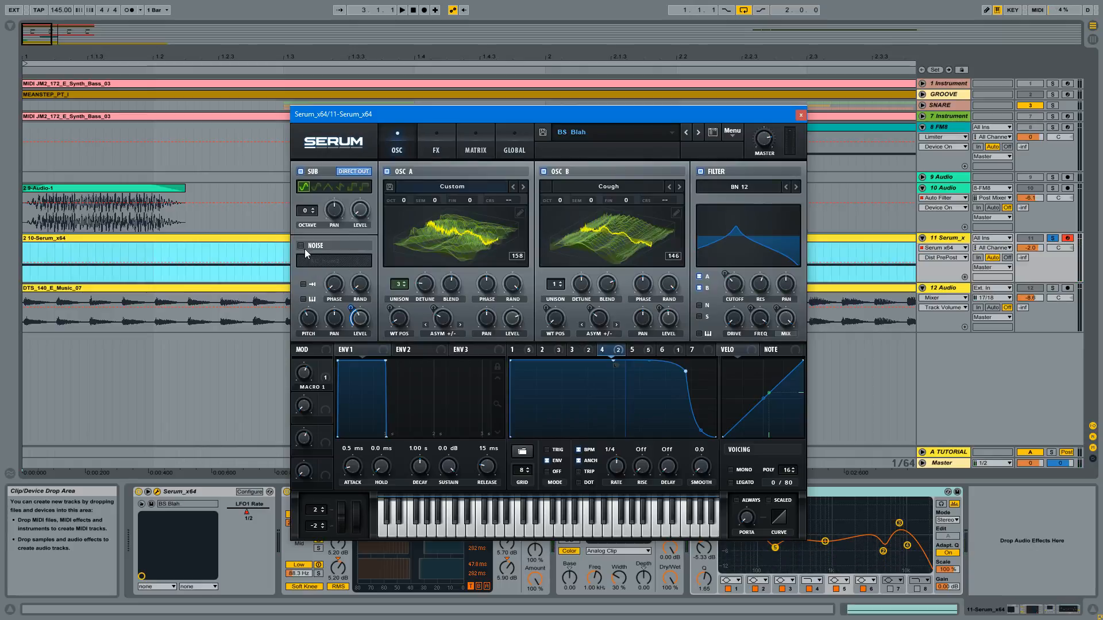
left_click(435, 135)
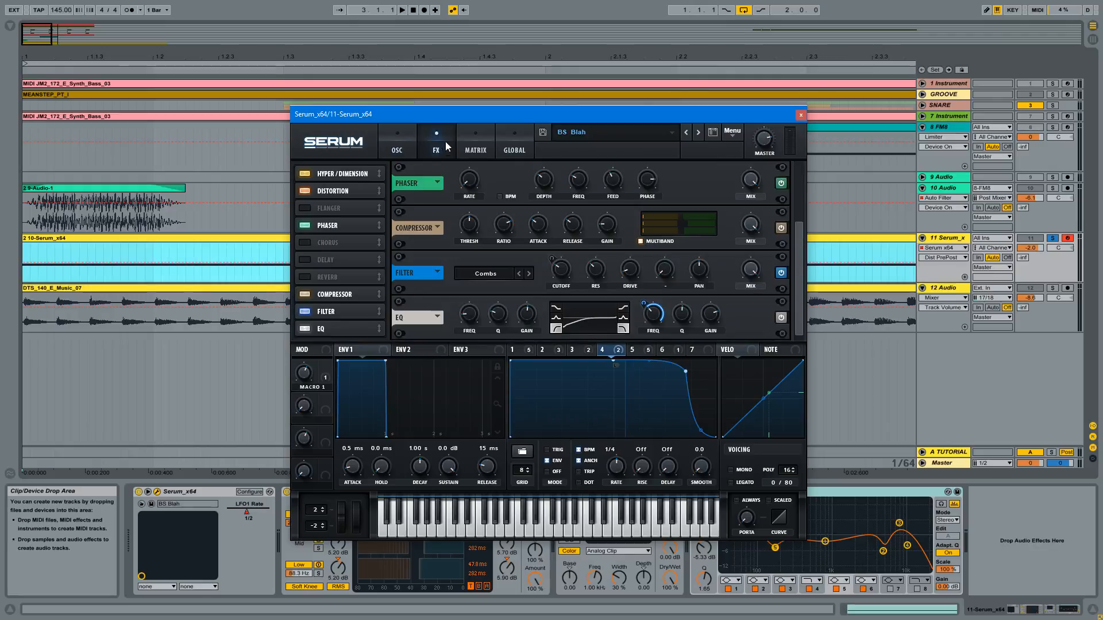
left_click(407, 134)
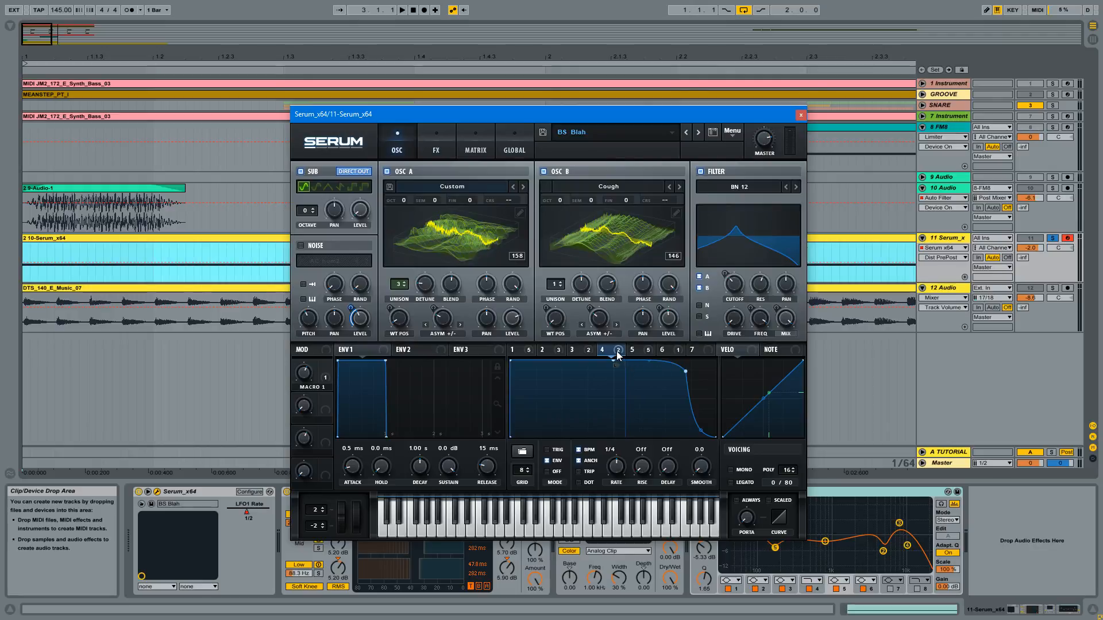
- Bypass the EQ effect to hear the patch without LFO 4's frequency movement, and re-enable it
left_click(439, 131)
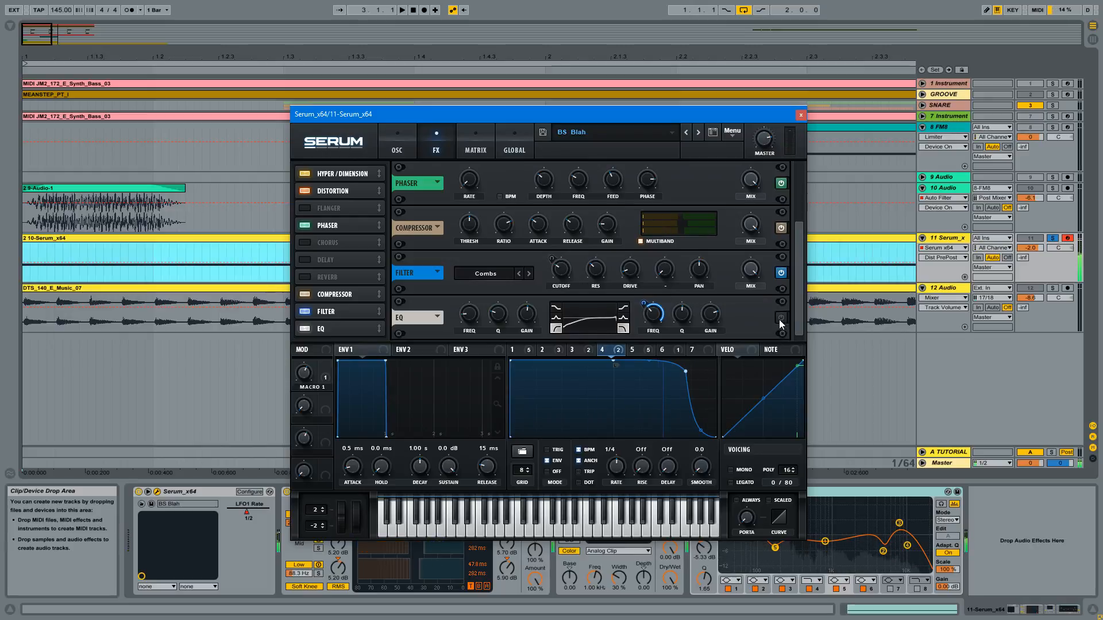
left_click(780, 228)
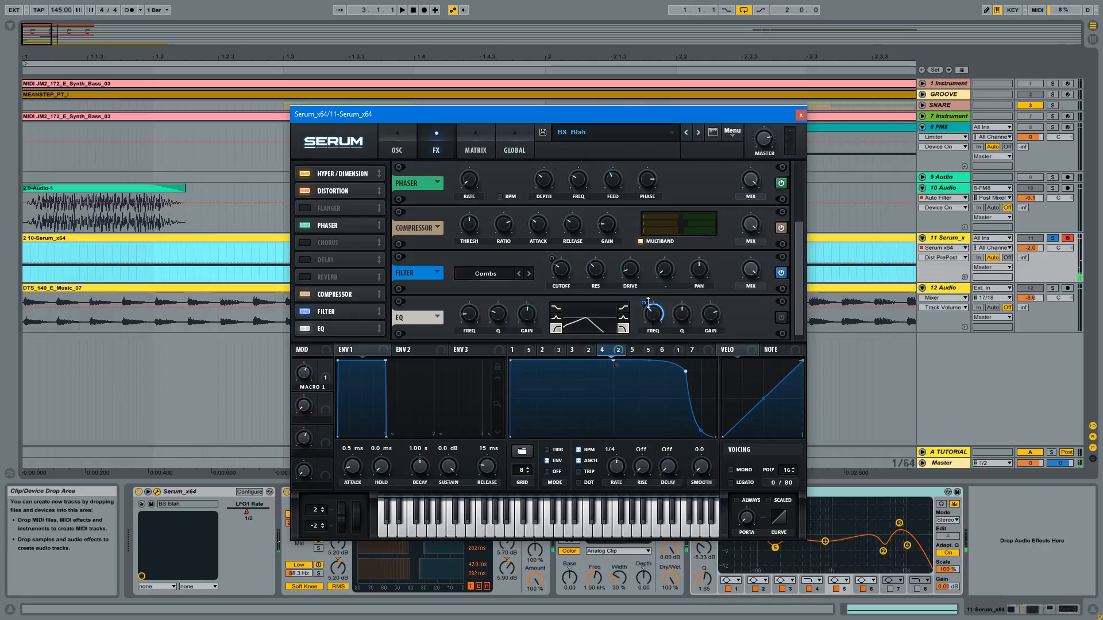
left_click(780, 318)
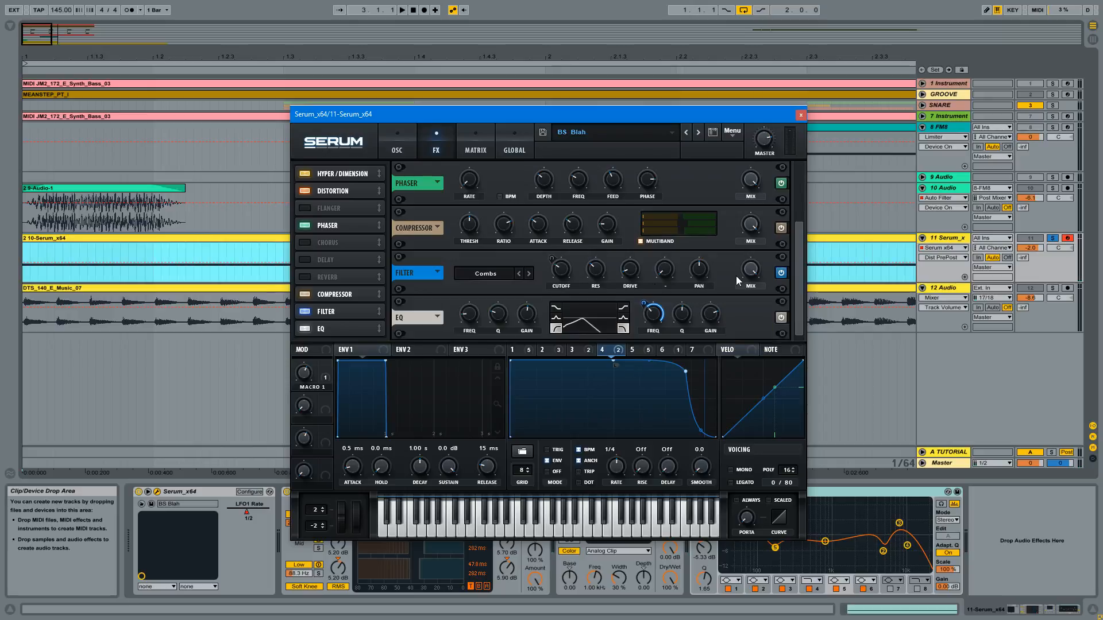
- Bypass all of LFO 5's destinations to hear the patch without its modulation, and reactivate them
left_click(631, 350)
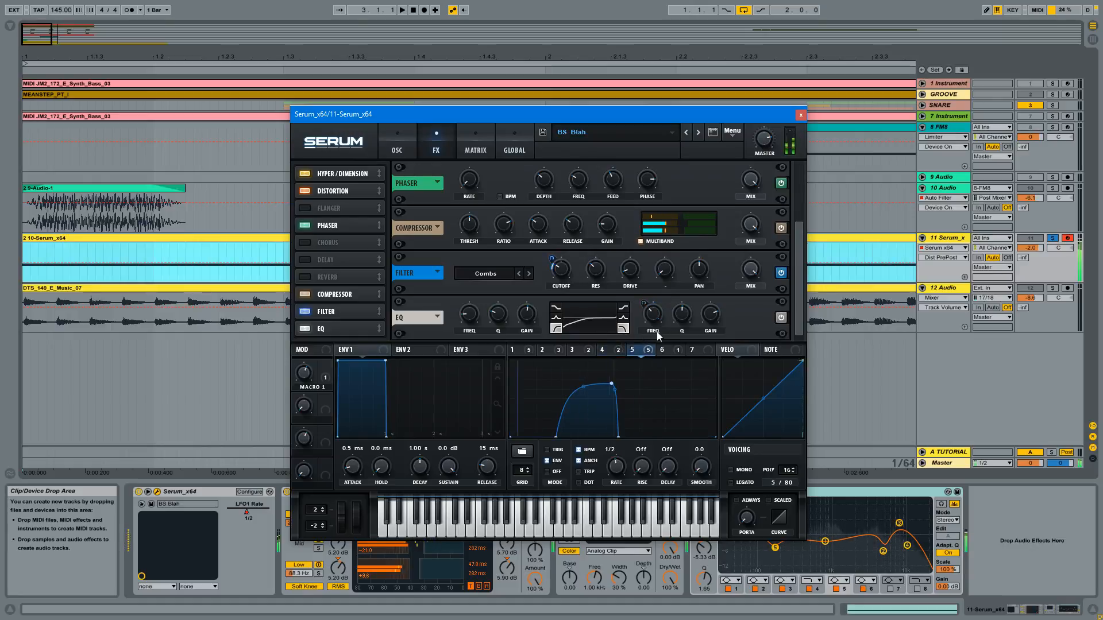
mouse_move(645, 352)
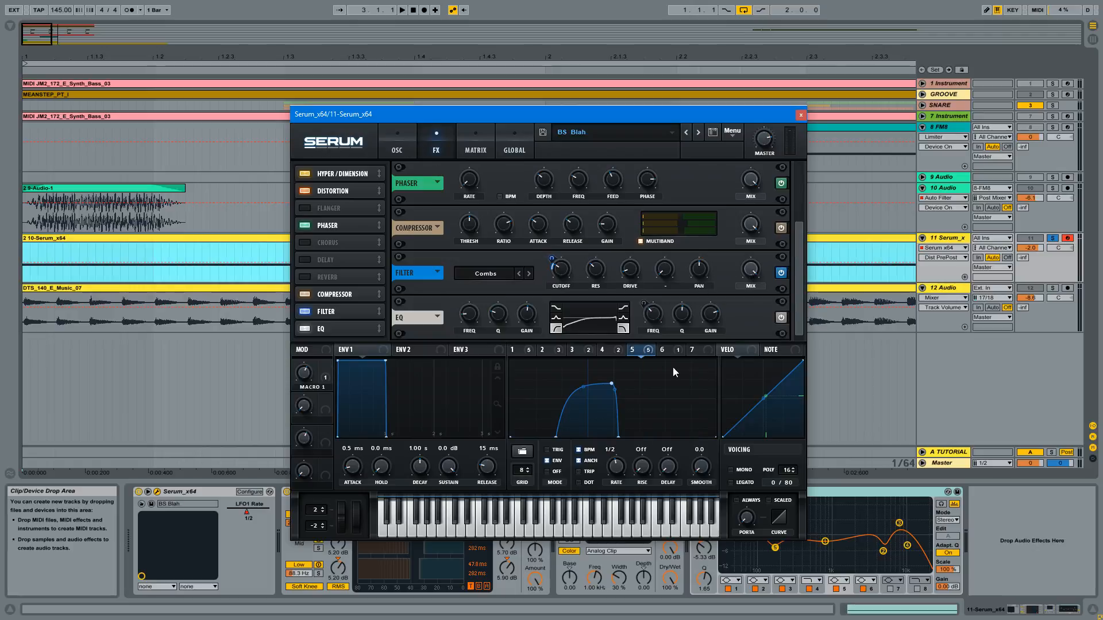
left_click(646, 350)
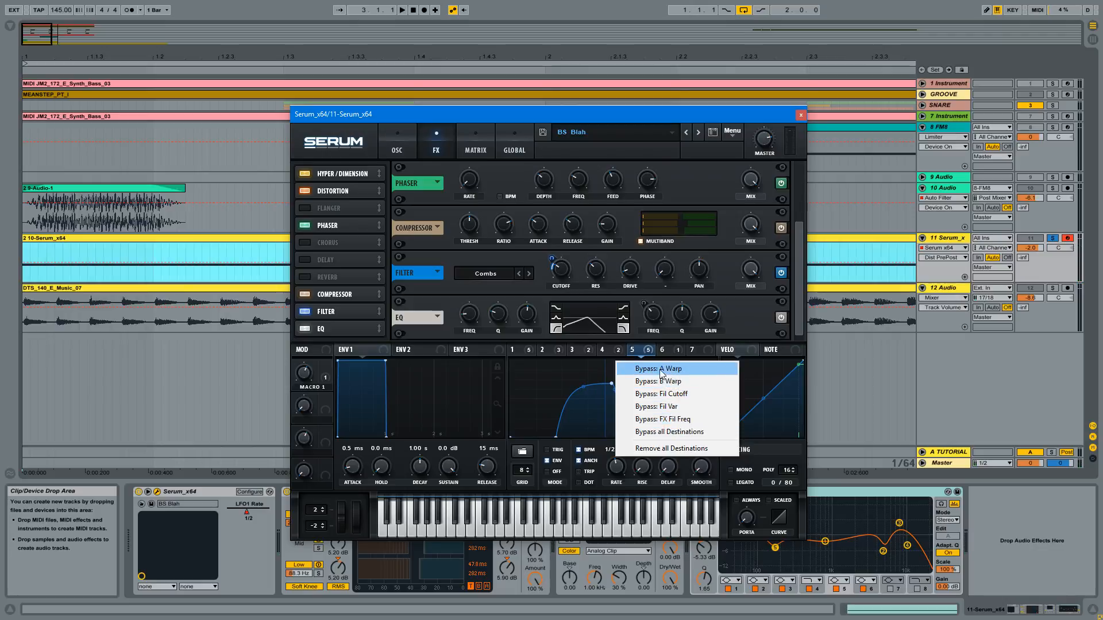
left_click(670, 432)
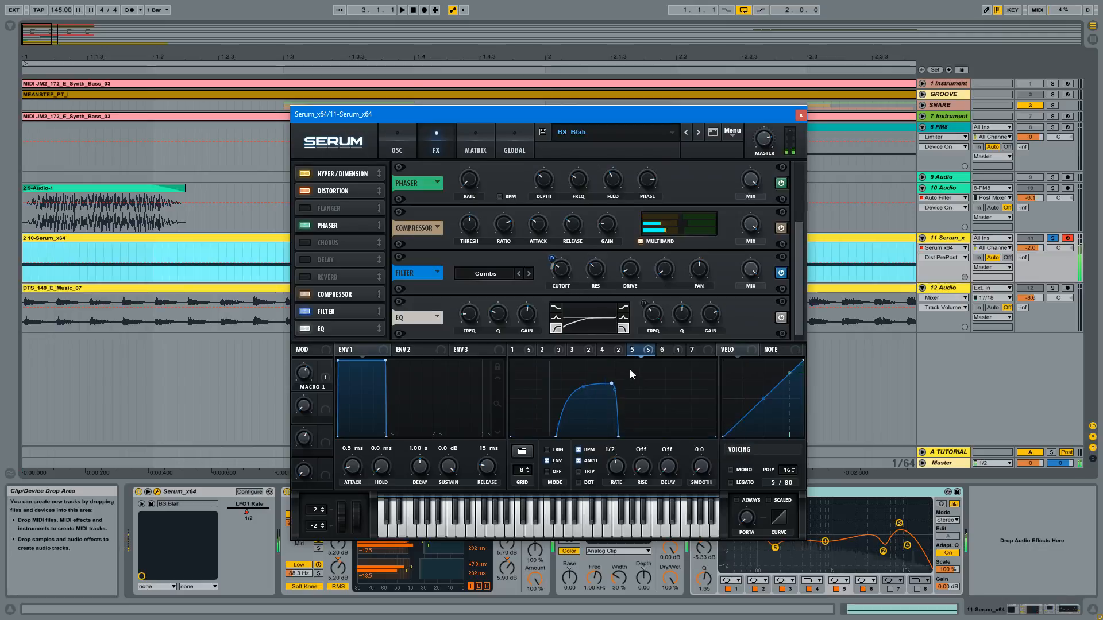
mouse_move(645, 353)
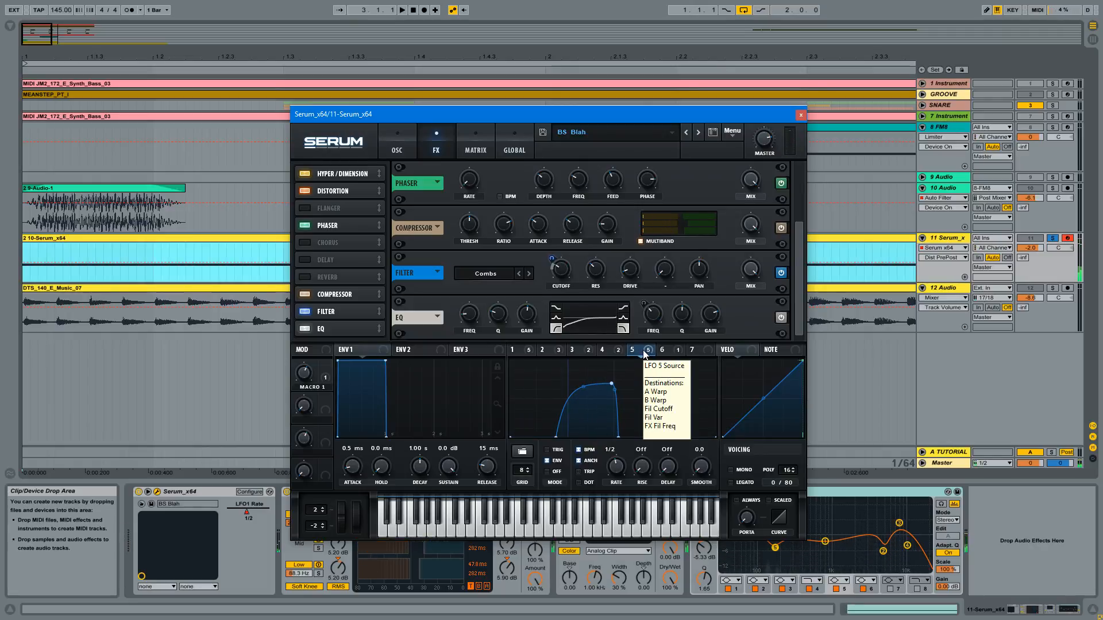
left_click(647, 351)
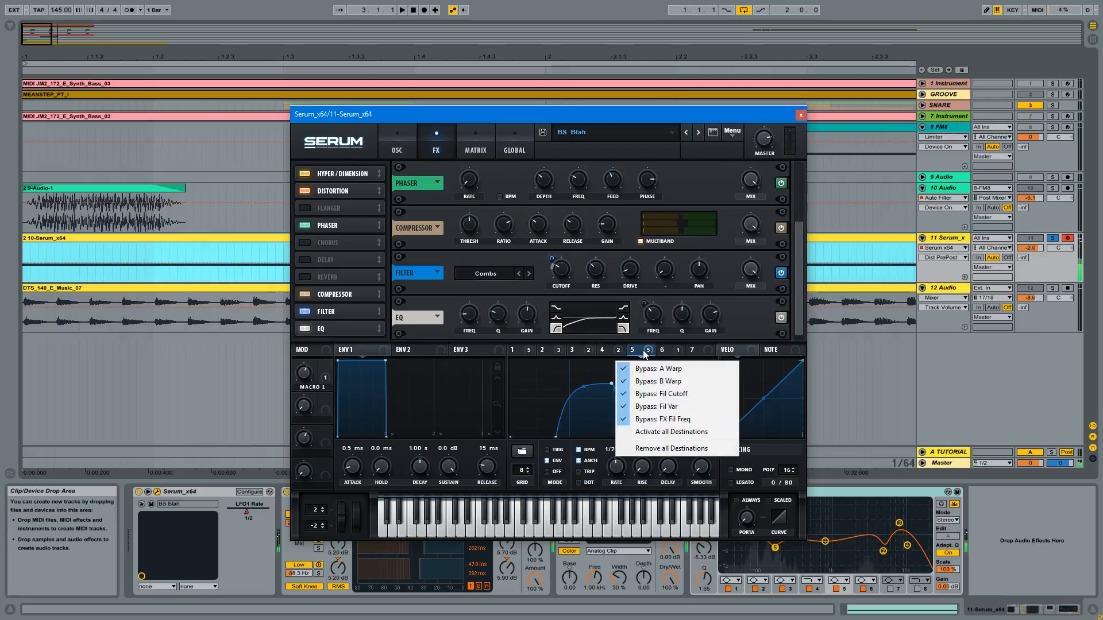
left_click(671, 432)
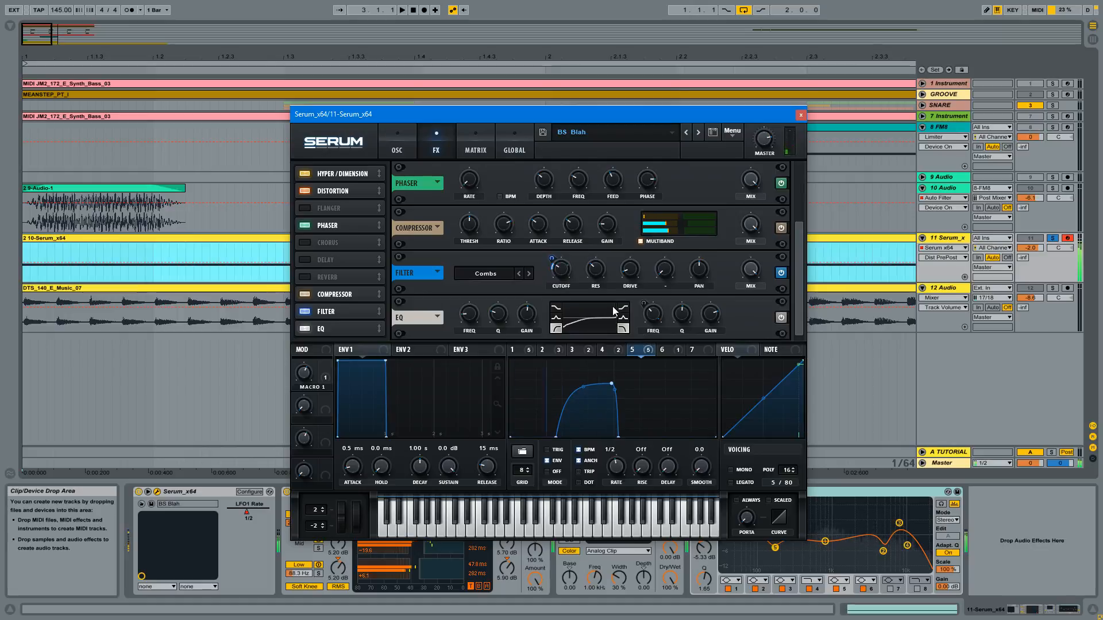
mouse_move(645, 351)
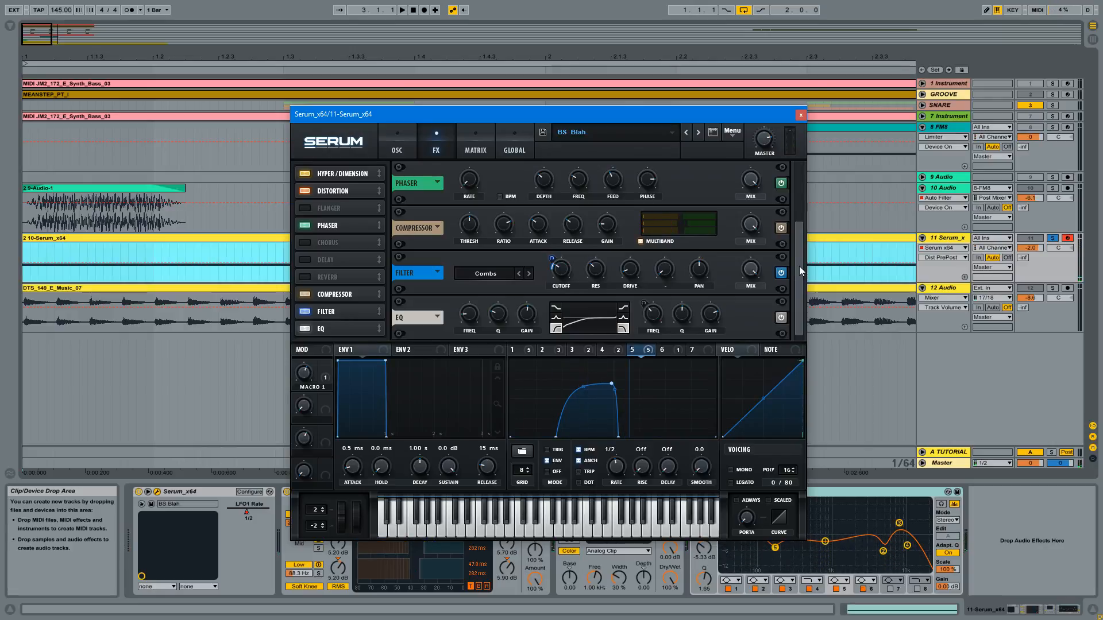
- Examine LFO 6's curve and its filter mix destination, switching the BN 12 filter off and on to compare
left_click(661, 349)
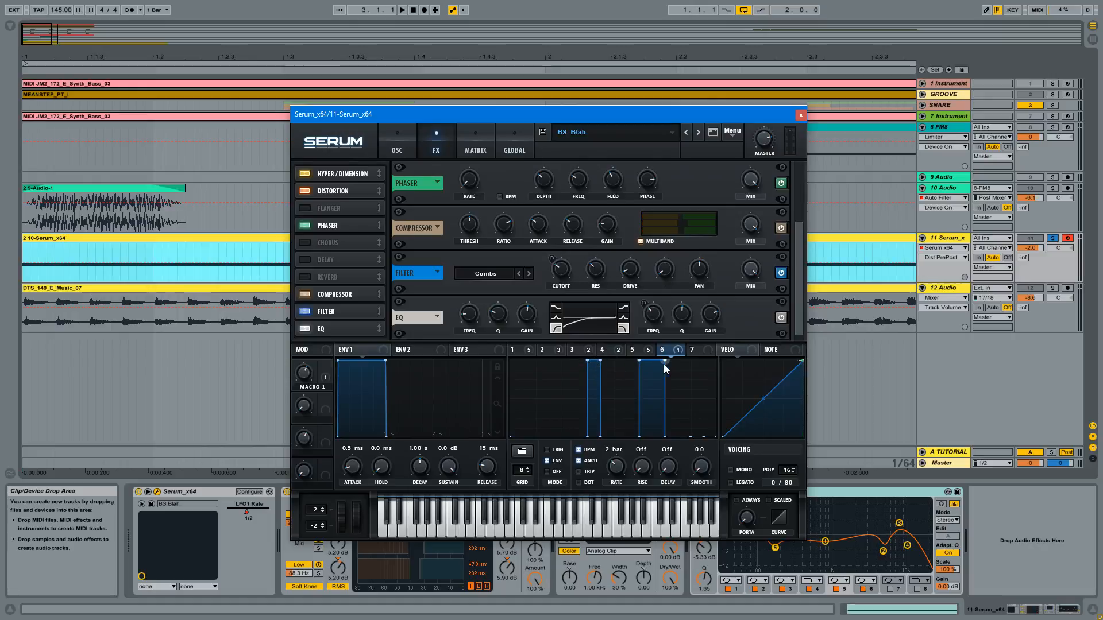
mouse_move(660, 358)
left_click(402, 147)
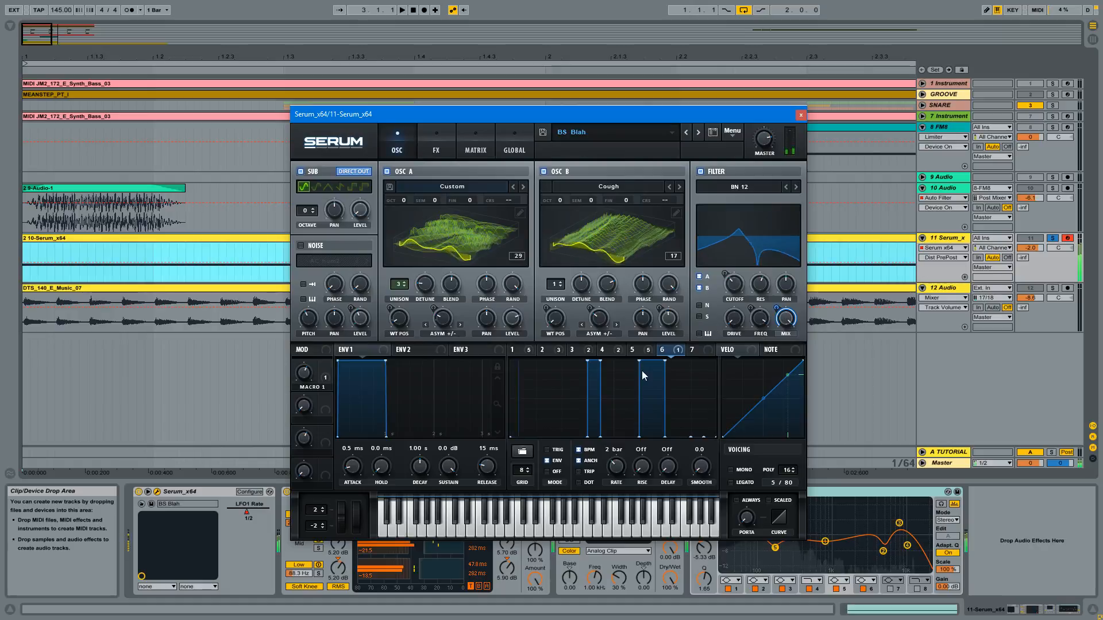
left_click(700, 171)
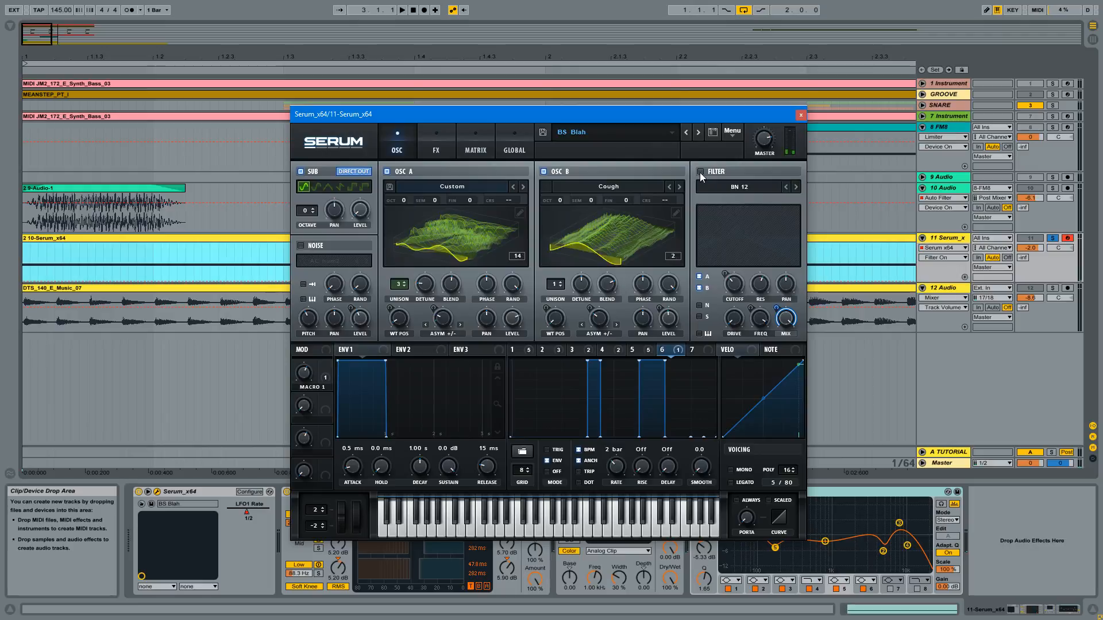
left_click(700, 172)
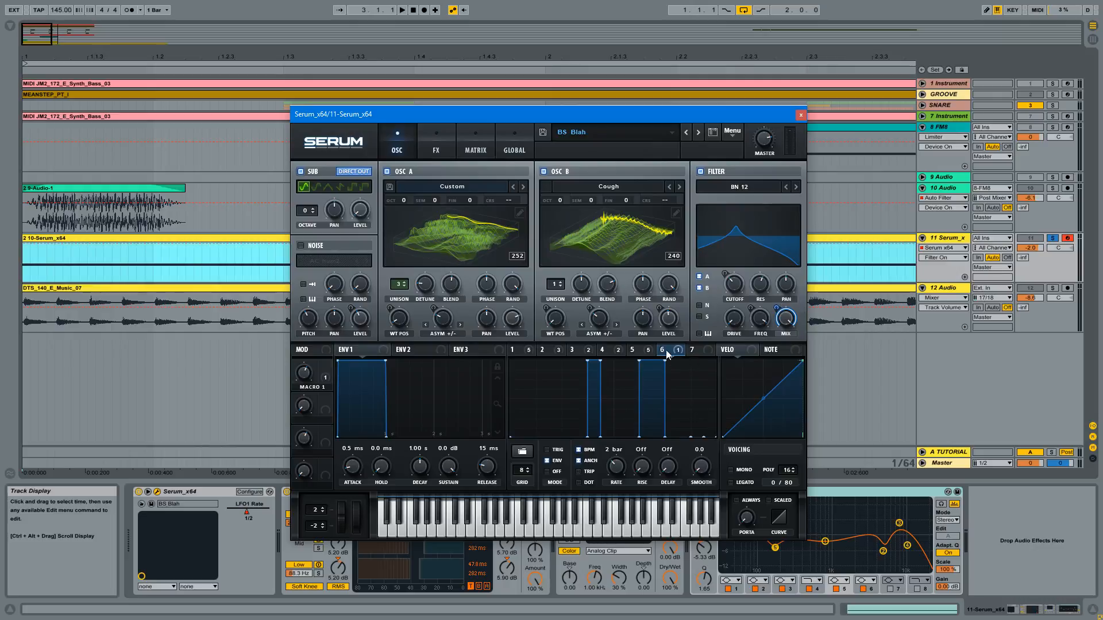
- Review the effects chain from the distortion to the EQ, bypassing and re-enabling the phaser to compare the sound
left_click(446, 146)
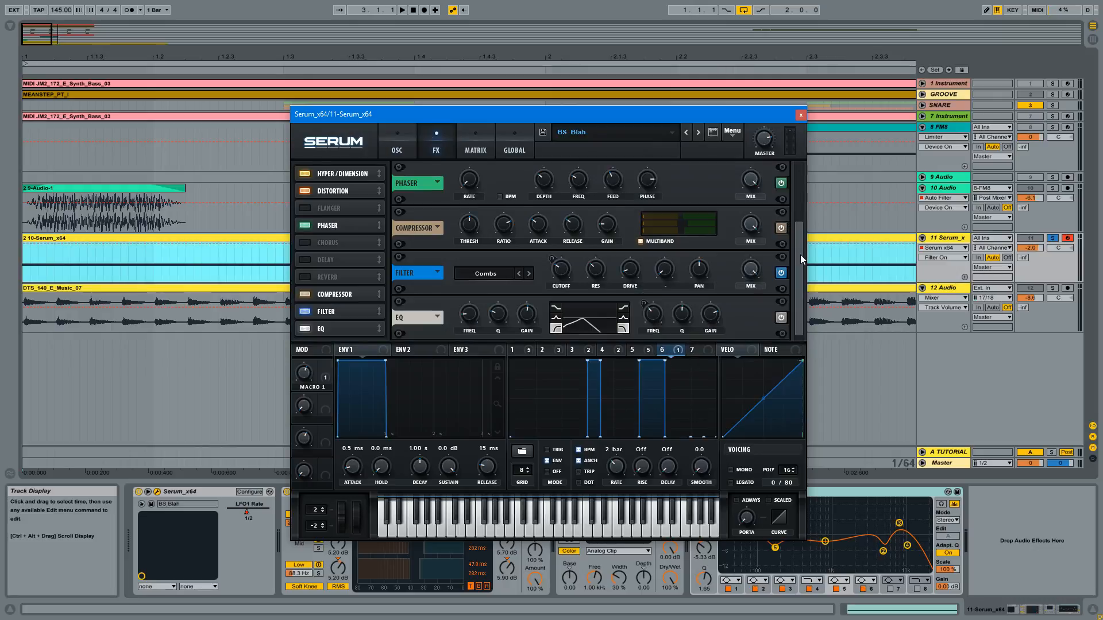
left_click_drag(801, 254, 800, 174)
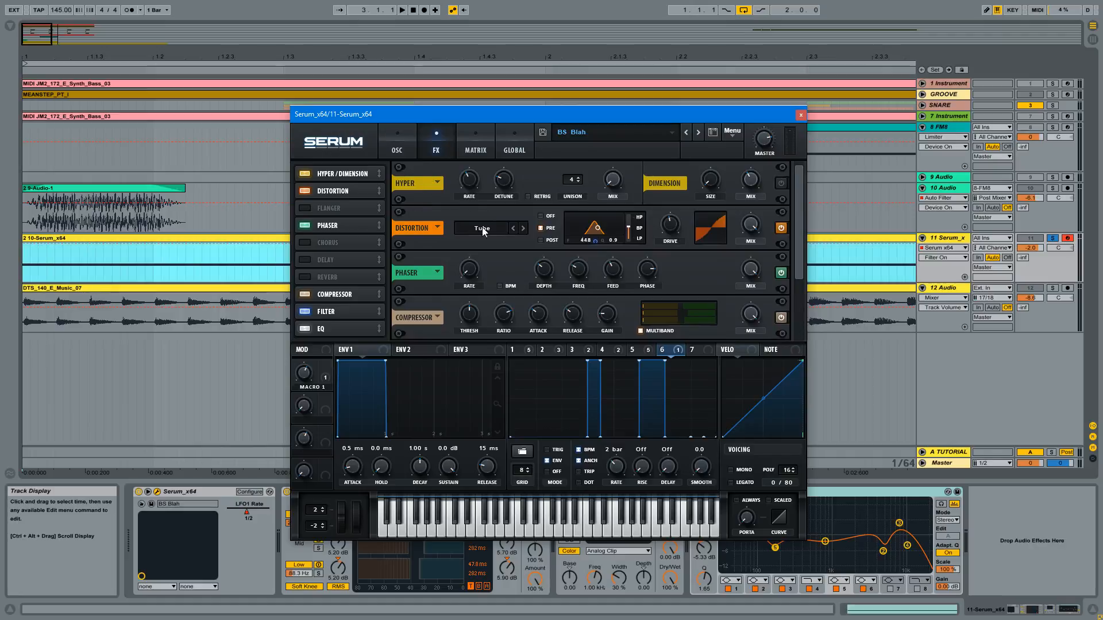
scroll(750, 236, "down", 2)
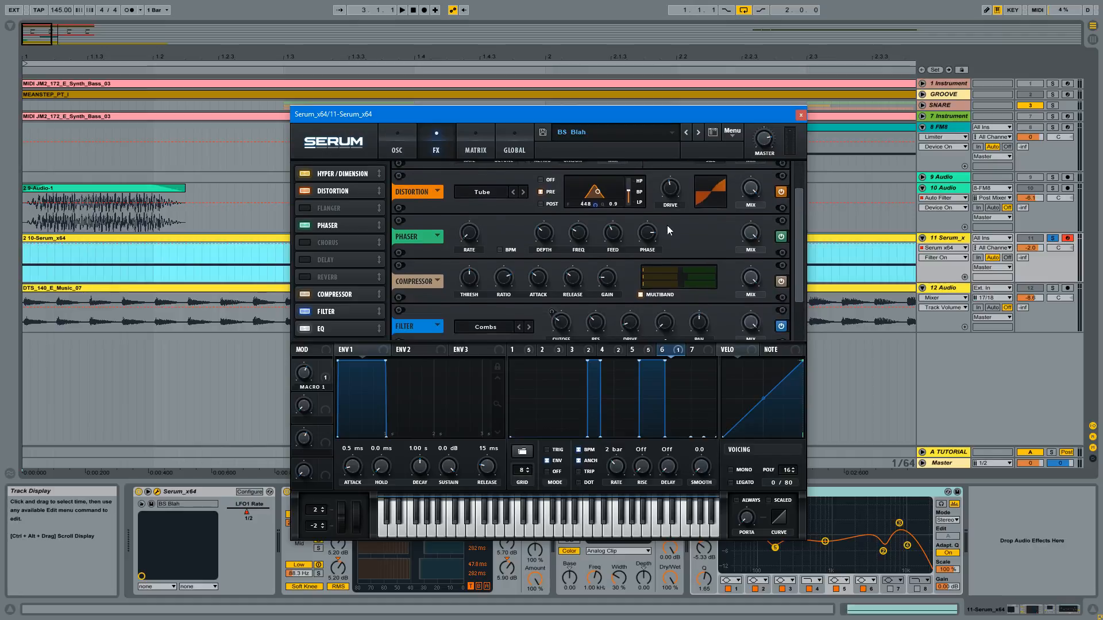
left_click_drag(797, 231, 806, 251)
left_click(779, 197)
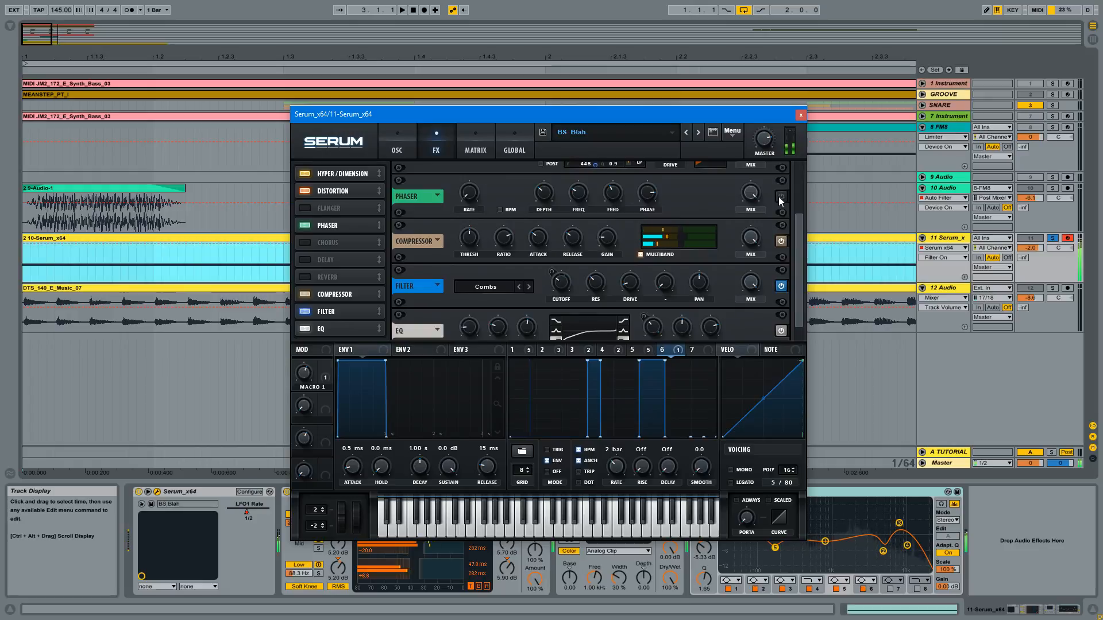
left_click(780, 196)
left_click_drag(800, 230, 801, 269)
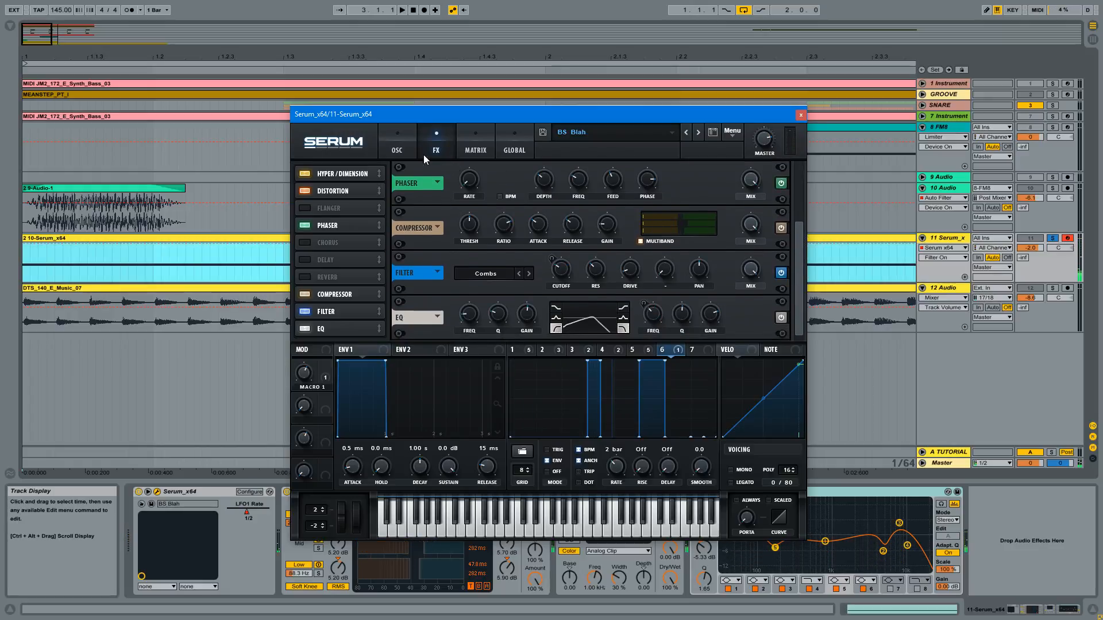
- Vary Macro 1 from the oscillator page to hear its effect on the patch
left_click(402, 147)
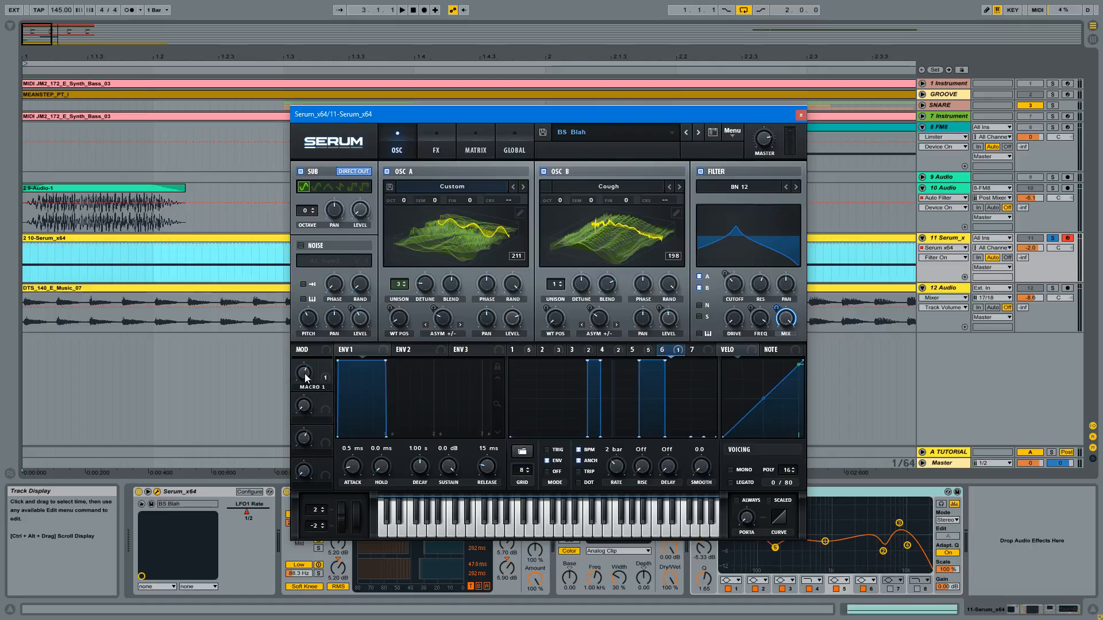
left_click_drag(306, 377, 331, 381)
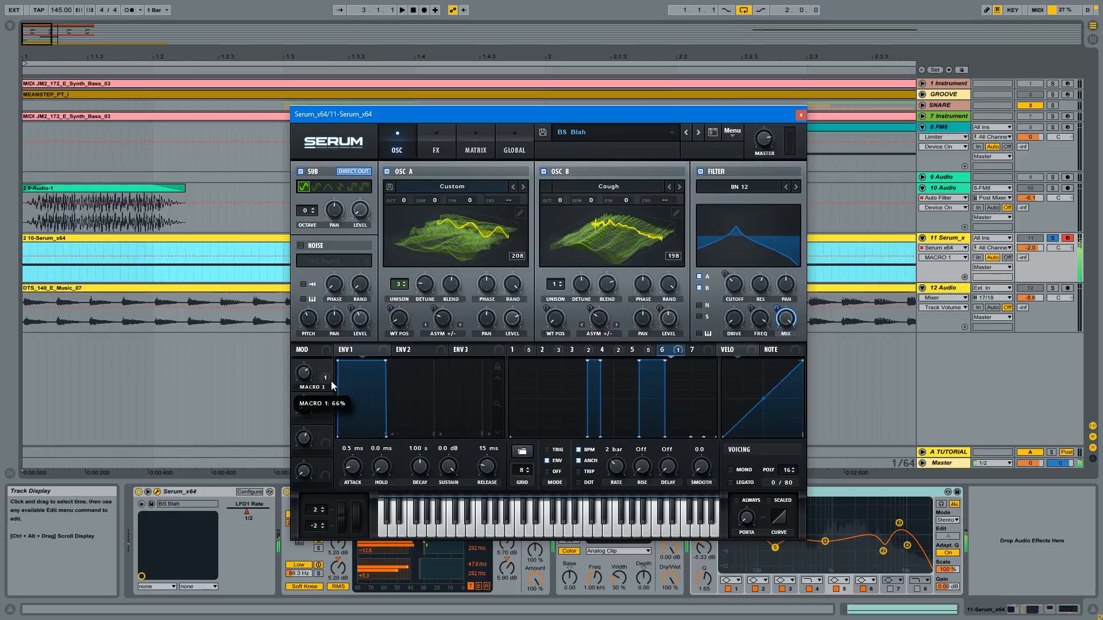
left_click(305, 370)
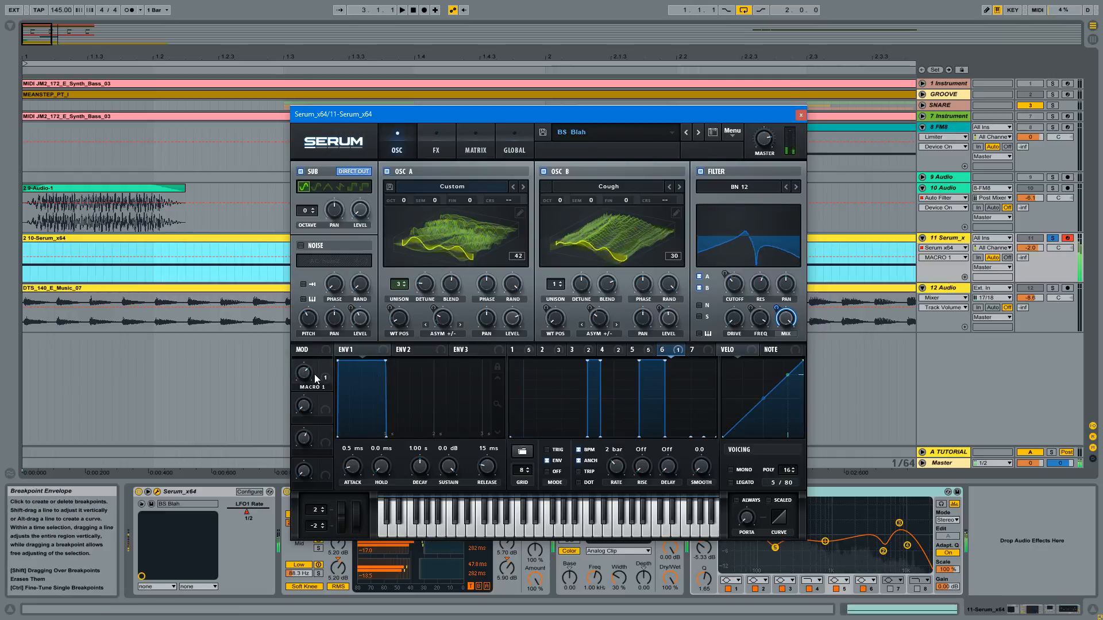
mouse_move(310, 377)
left_mouse_down()
mouse_move(315, 312)
mouse_move(307, 410)
mouse_move(318, 350)
mouse_move(309, 374)
left_mouse_up()
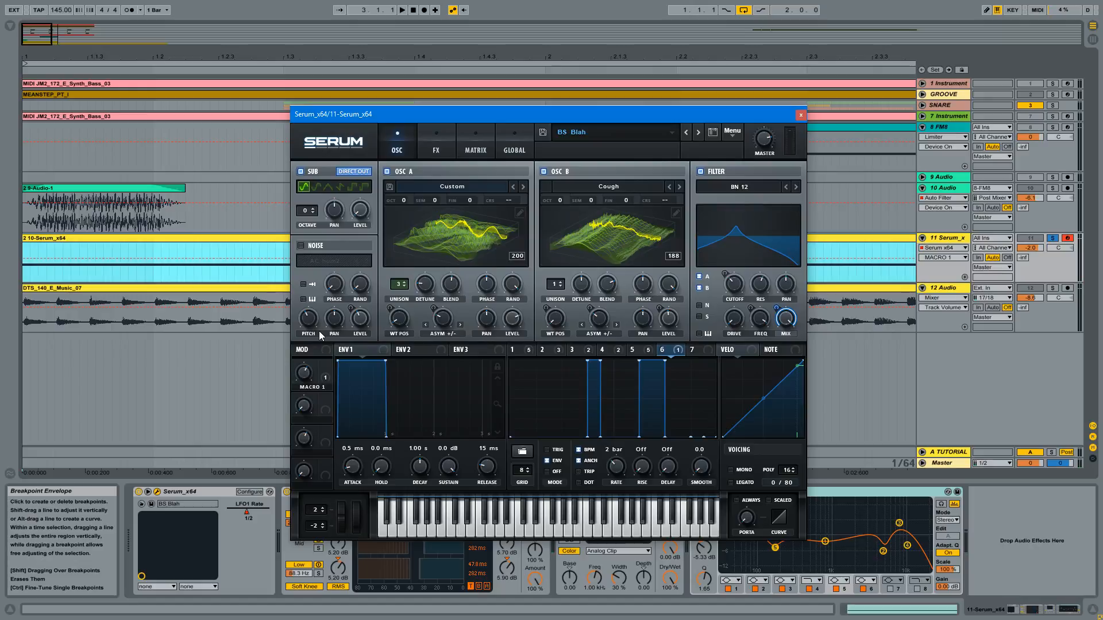
left_click_drag(309, 378, 309, 372)
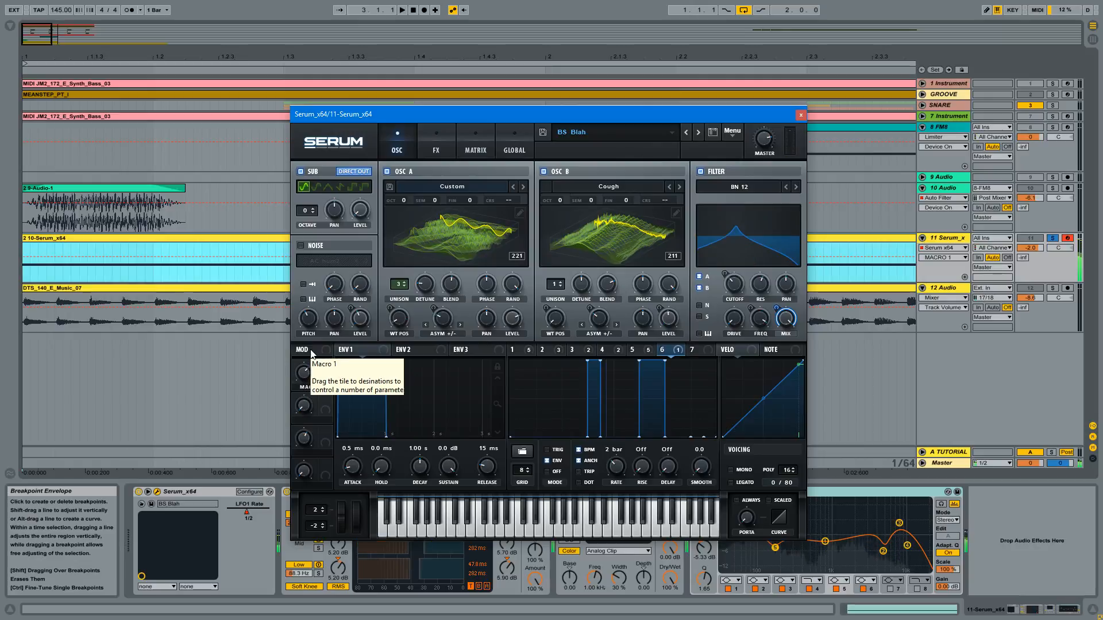
left_click_drag(308, 372, 302, 371)
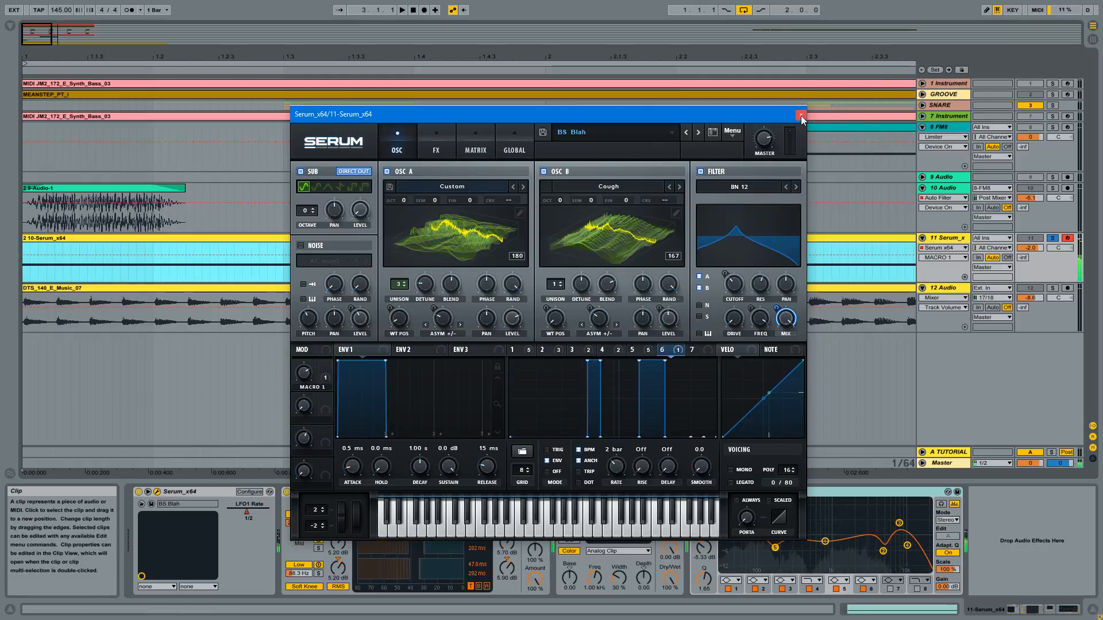
- Show oscillator A's Custom wavetable as a 2D waveform and remove the LFO 1 modulation from its wavetable position
left_click_drag(493, 116, 597, 69)
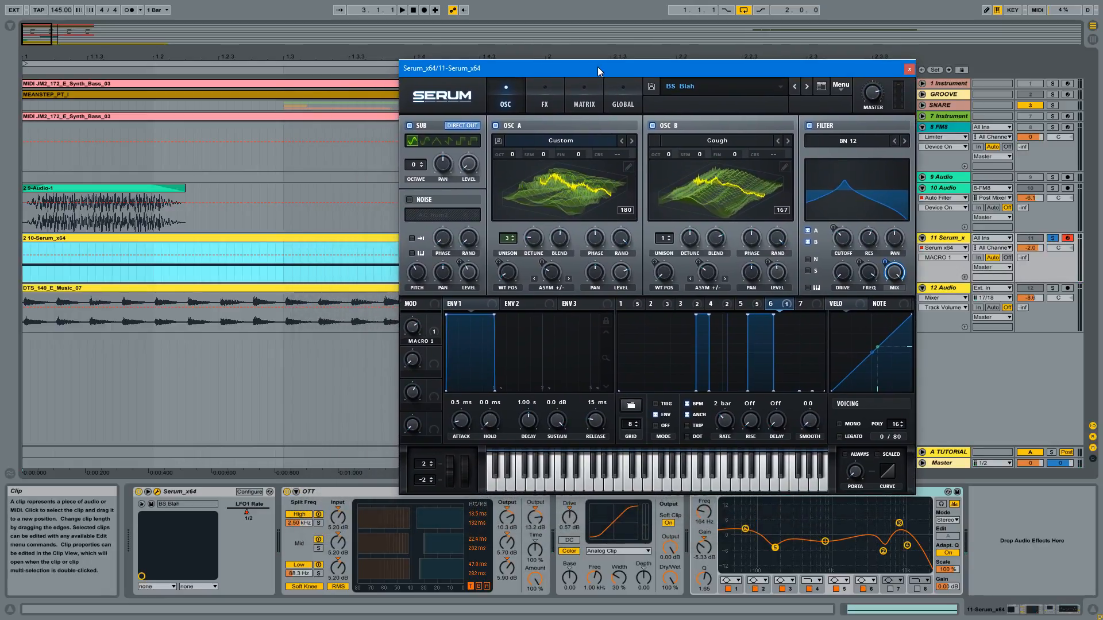
left_click(536, 173)
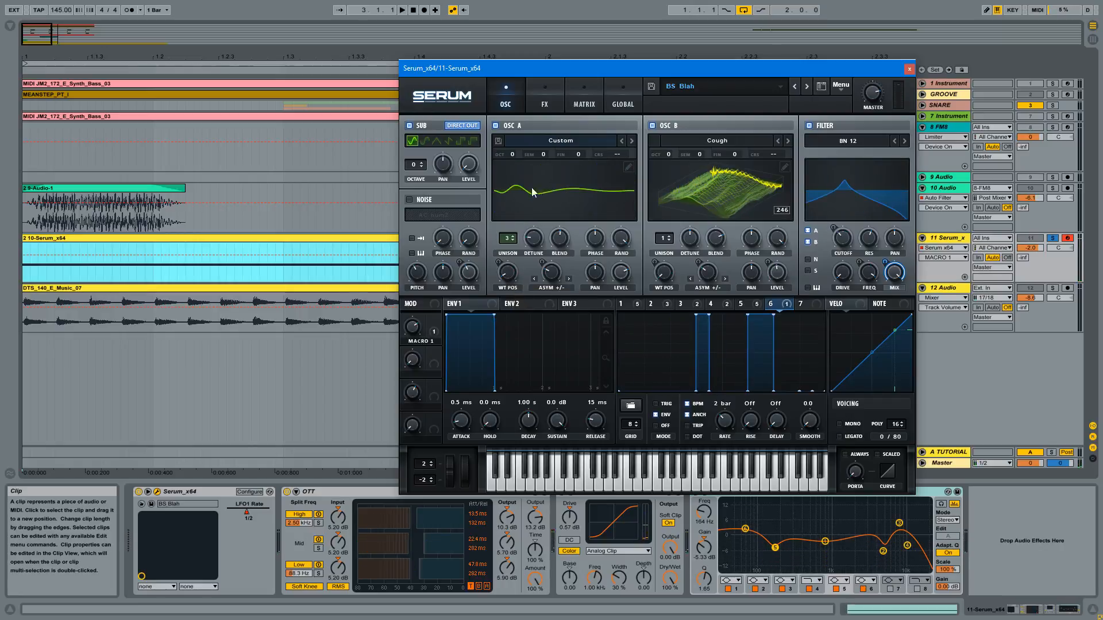
right_click(513, 278)
left_click(548, 317)
- Sweep oscillator A's wavetable position to compare different waveforms of the Custom wavetable
left_click_drag(508, 274, 509, 220)
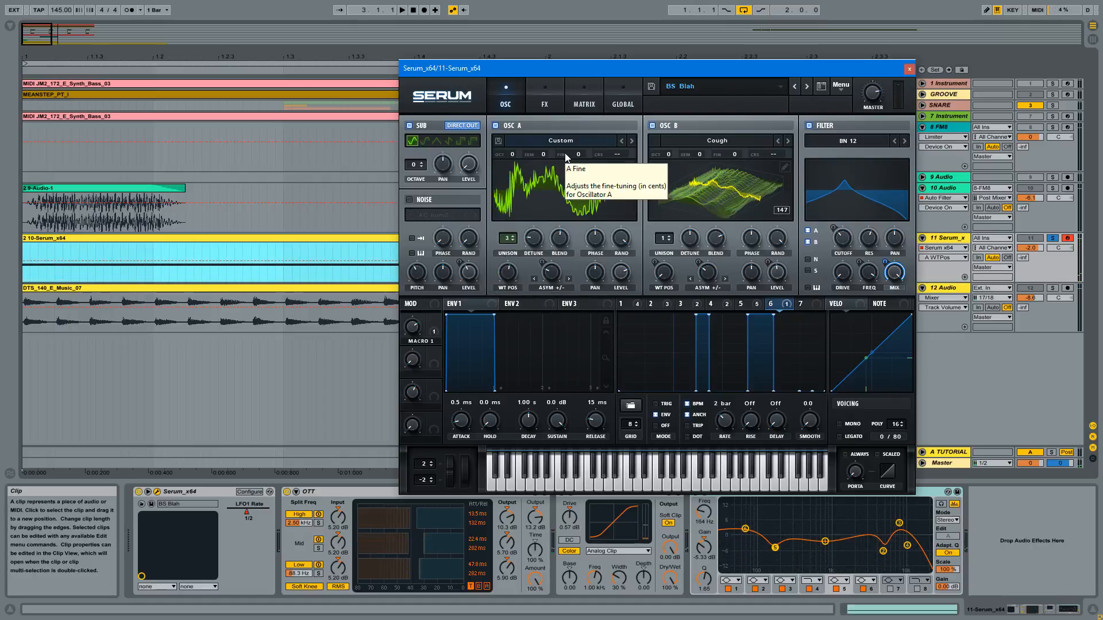
left_click_drag(680, 68, 638, 68)
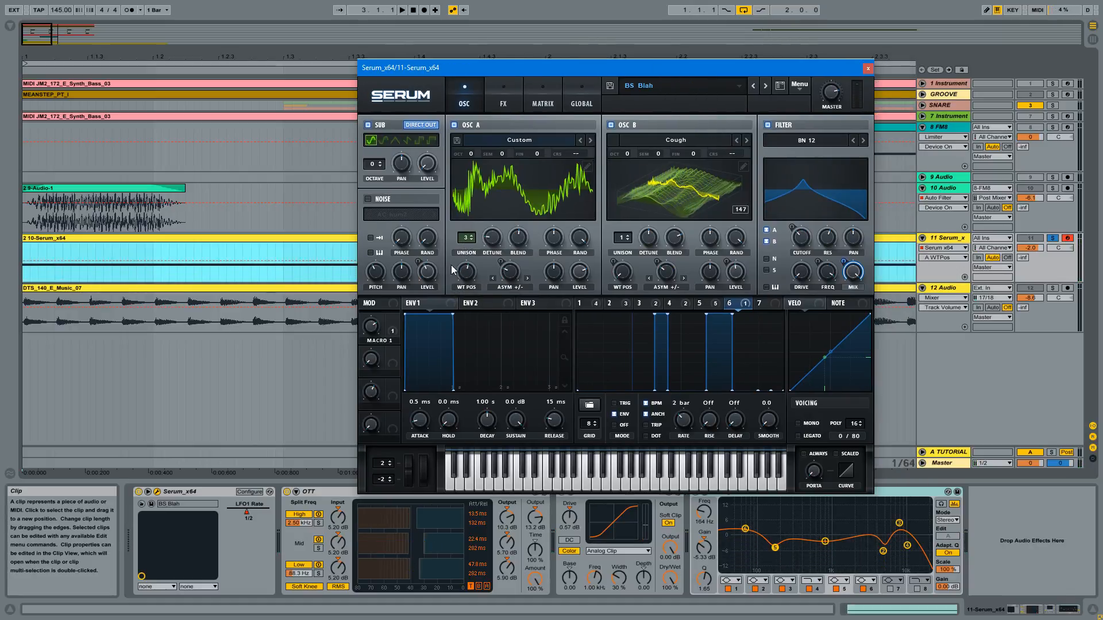
left_click_drag(466, 275, 471, 273)
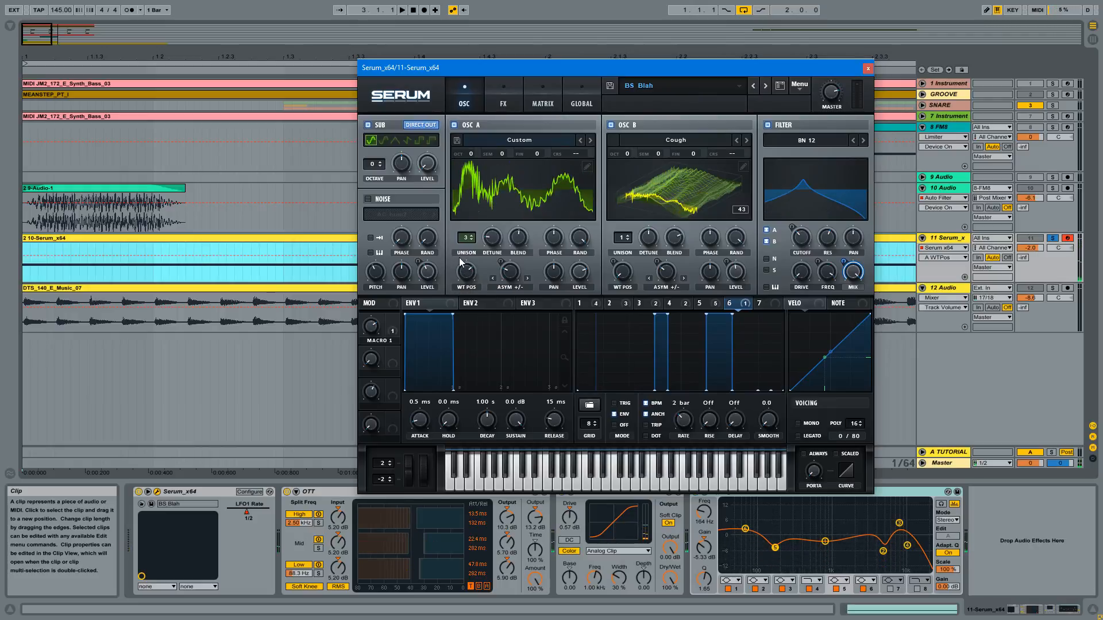
- Close the Serum window and show the arrangement from bar 1 to bar 5
left_click(867, 70)
left_click_drag(520, 57, 521, 32)
left_click_drag(233, 56, 222, 54)
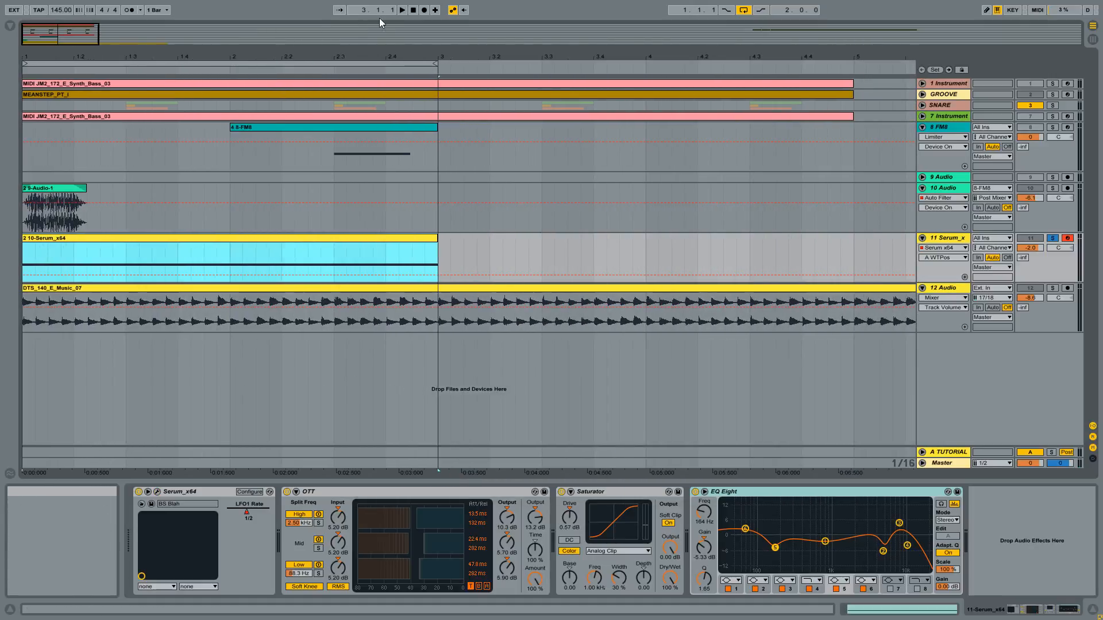